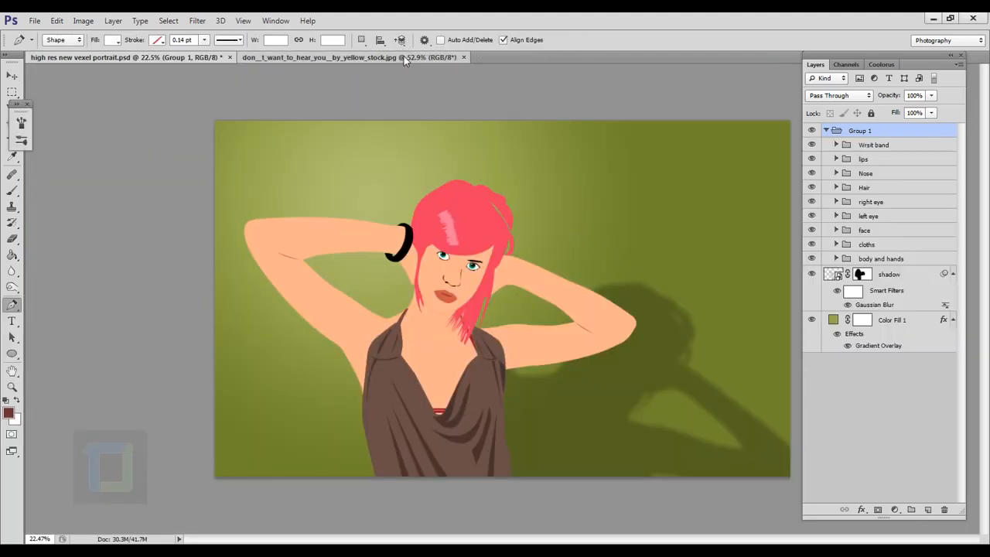
# Step: Switch to the stock photo document and examine the woman's hair and face up close
pyautogui.click(404, 56)
pyautogui.scroll(2, 509, 281)
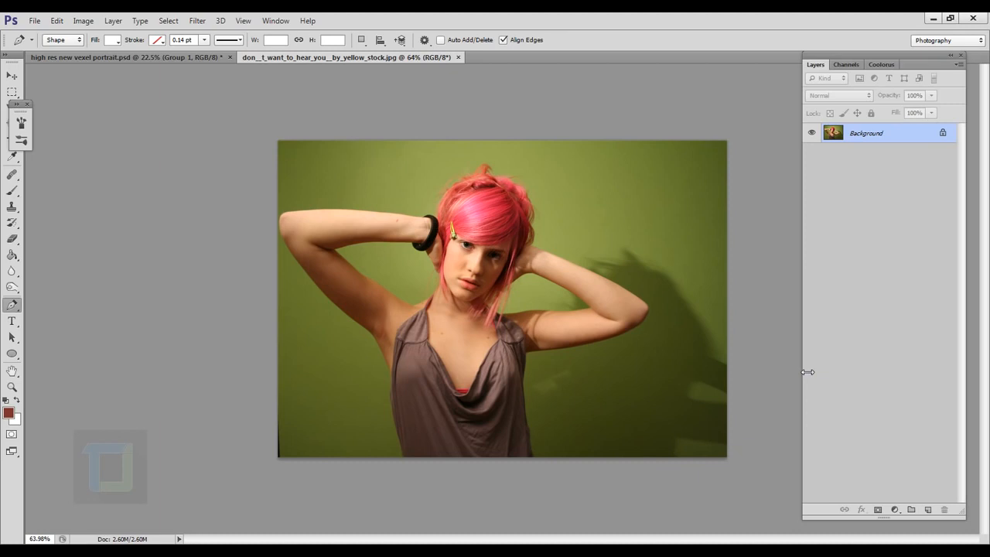
pyautogui.scroll(2, 629, 380)
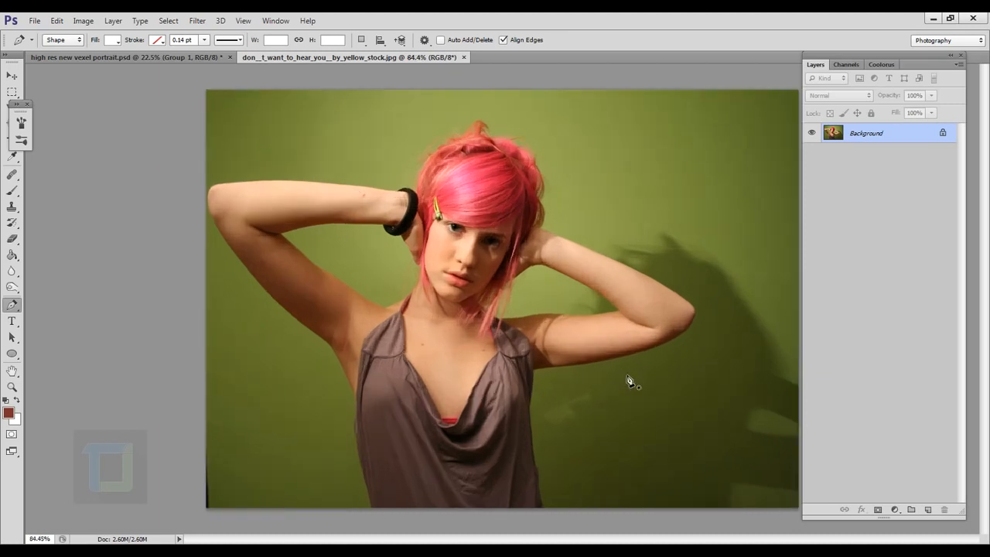
pyautogui.scroll(-1, 588, 332)
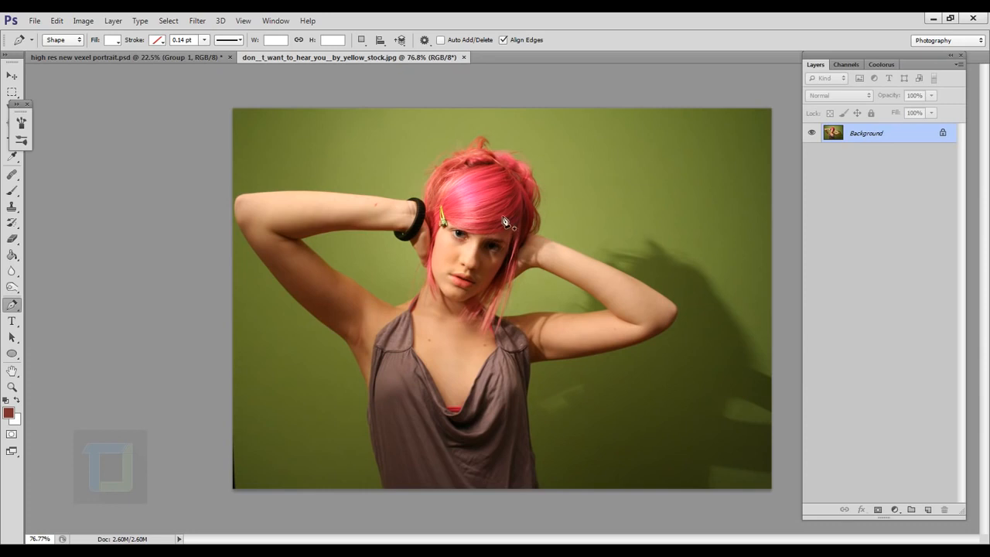
pyautogui.scroll(-1, 507, 223)
pyautogui.scroll(3, 496, 233)
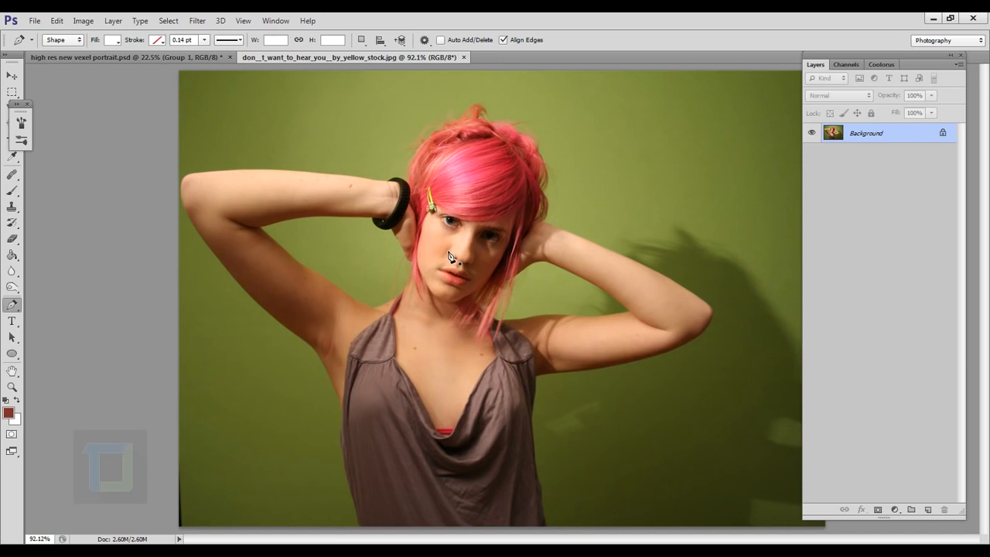
pyautogui.scroll(2, 450, 256)
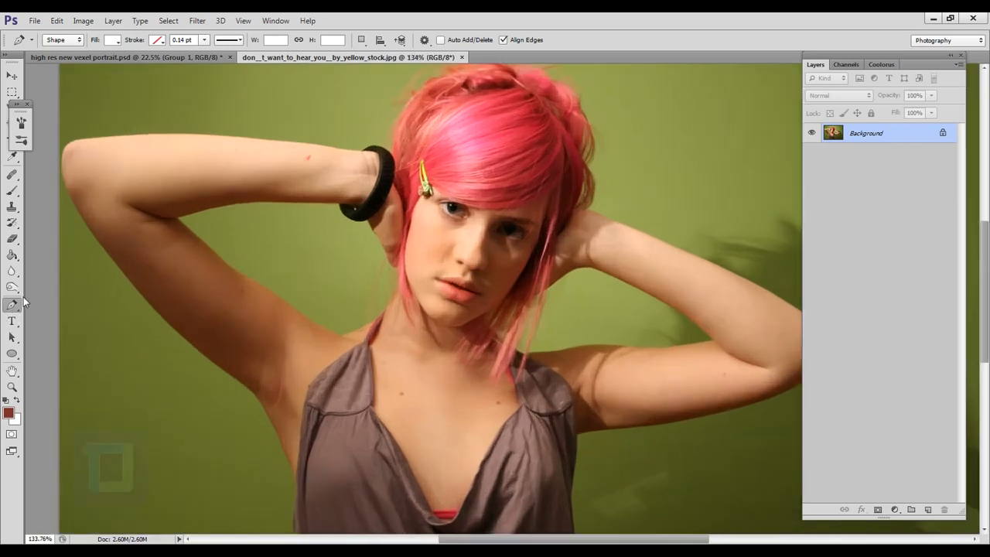
# Step: With the Pen tool in Shape mode, start the hair outline at the strand tip beside the neck and trace up along the hand
pyautogui.click(62, 39)
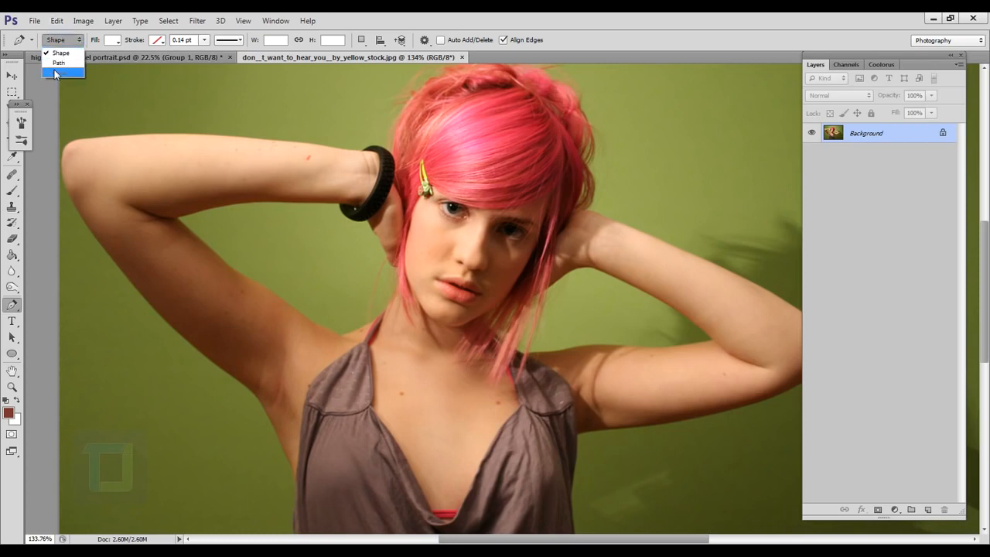
pyautogui.click(62, 54)
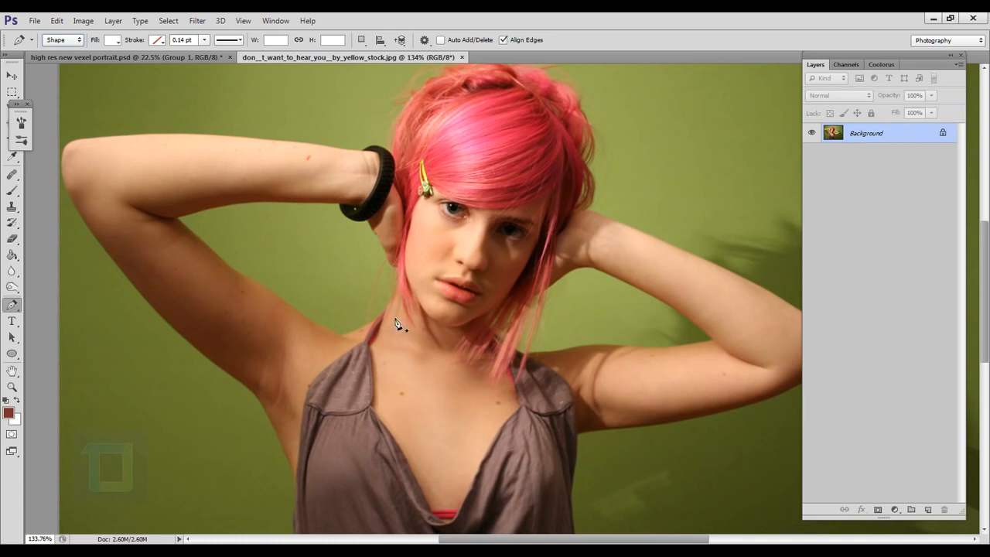
pyautogui.scroll(4, 419, 274)
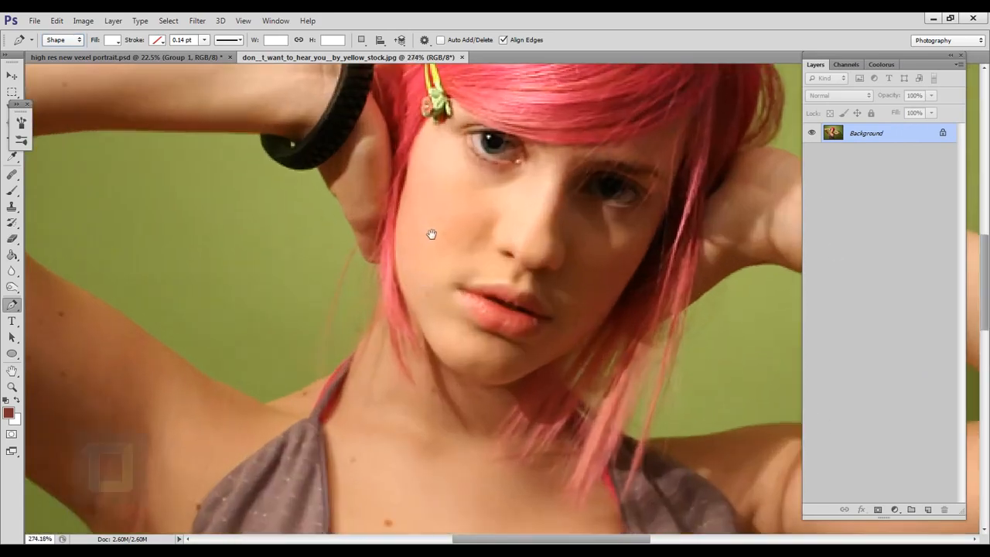
pyautogui.moveTo(431, 234); pyautogui.dragTo(431, 354)
pyautogui.click(403, 495)
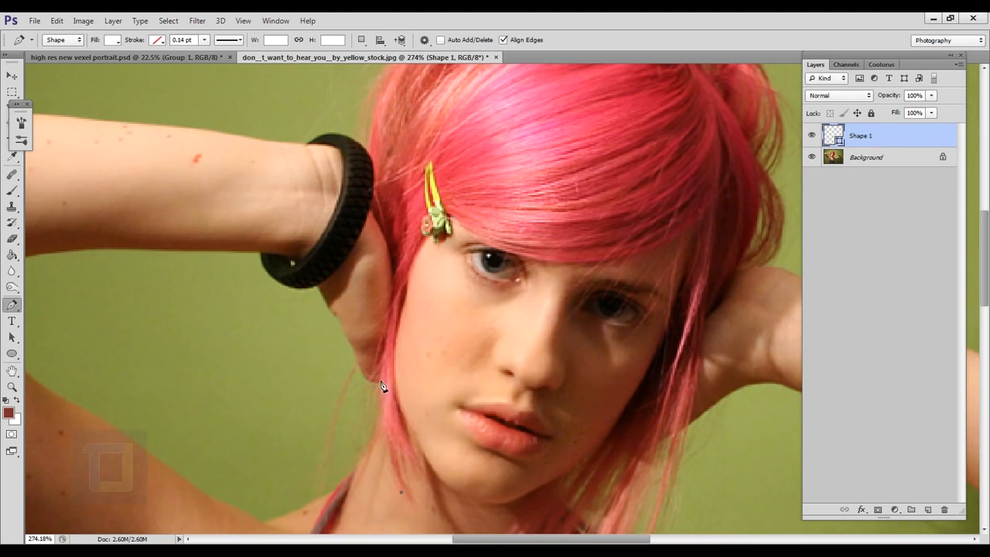
pyautogui.moveTo(379, 375); pyautogui.dragTo(388, 338)
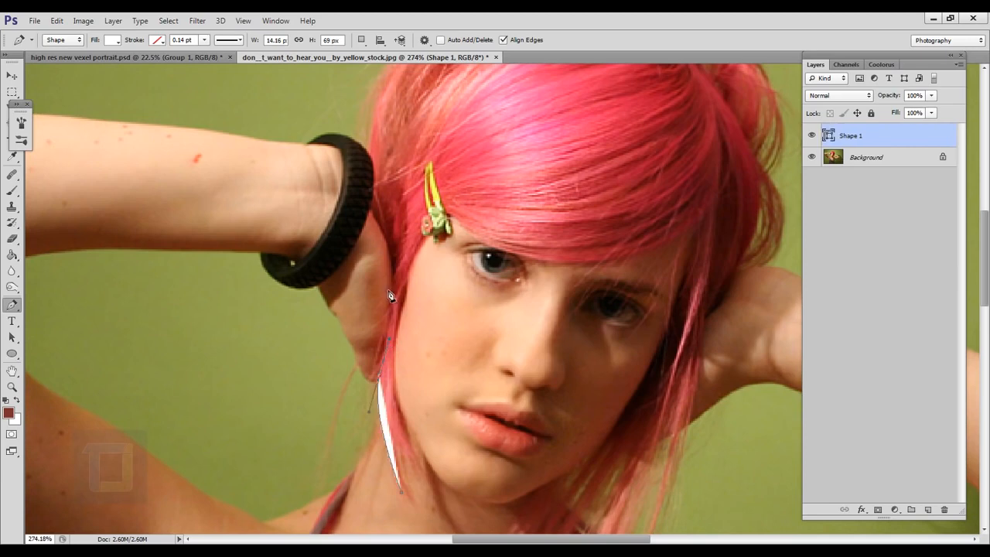
pyautogui.moveTo(392, 292); pyautogui.dragTo(390, 274)
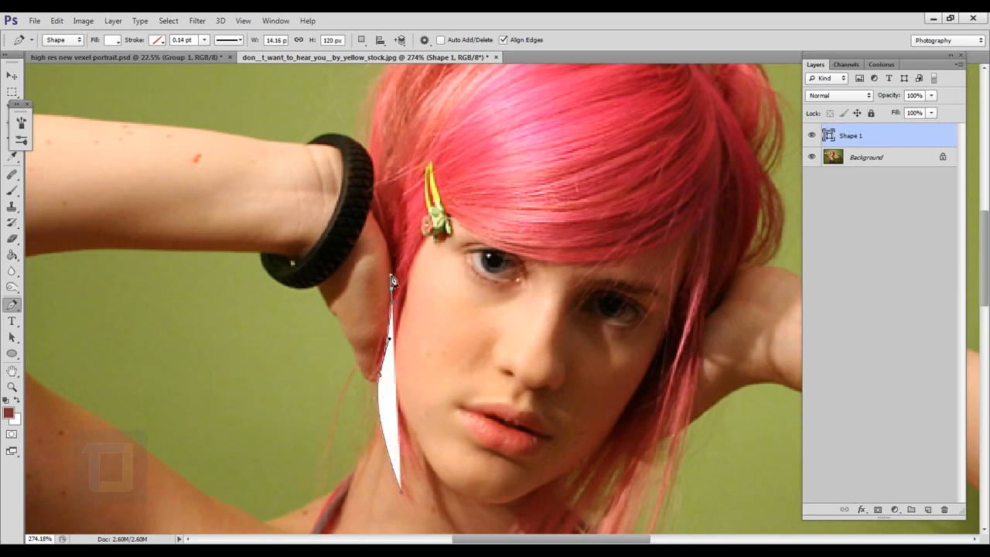
# Step: Continue the hair outline up the edge of the hand and along the black wristband
pyautogui.scroll(3, 415, 205)
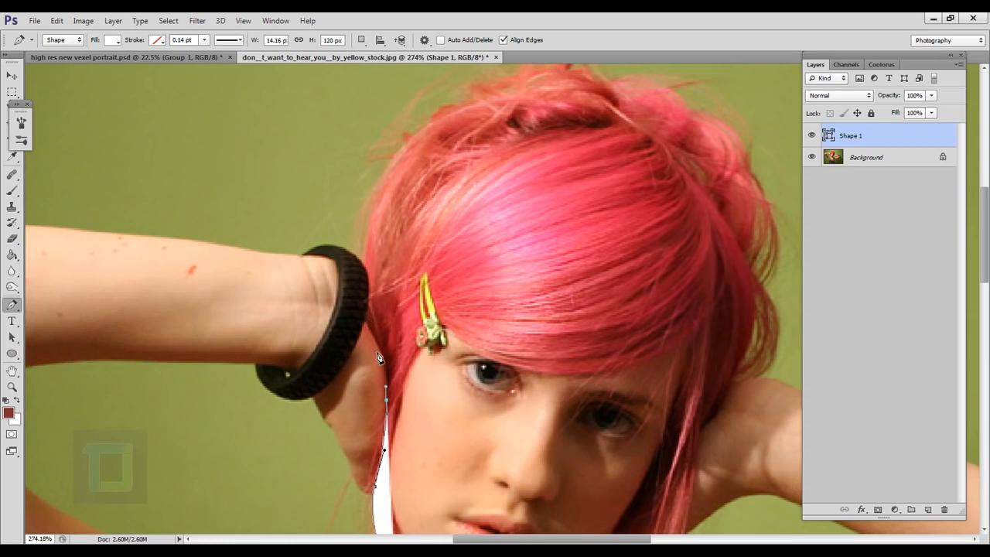
pyautogui.scroll(2, 378, 358)
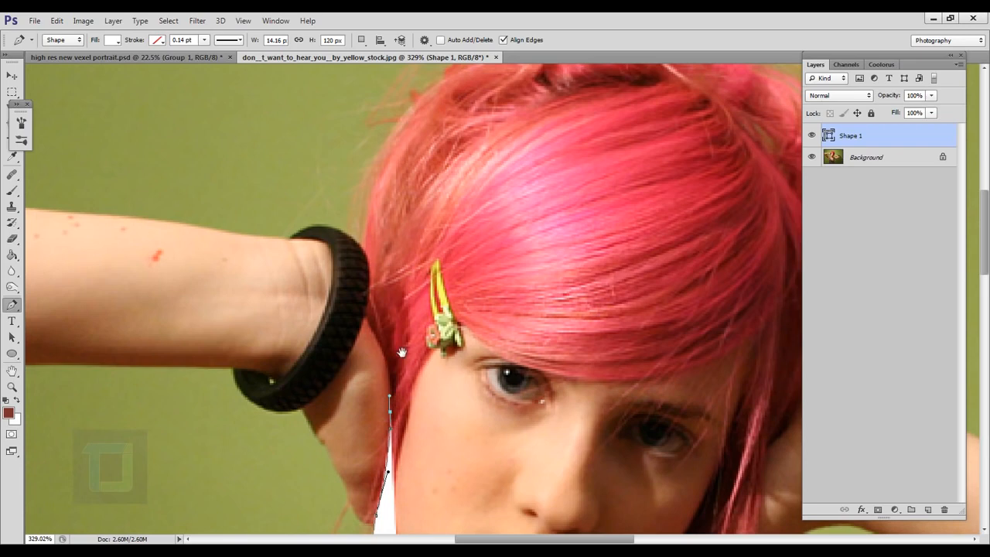
pyautogui.moveTo(402, 347); pyautogui.dragTo(403, 329)
pyautogui.scroll(2, 393, 352)
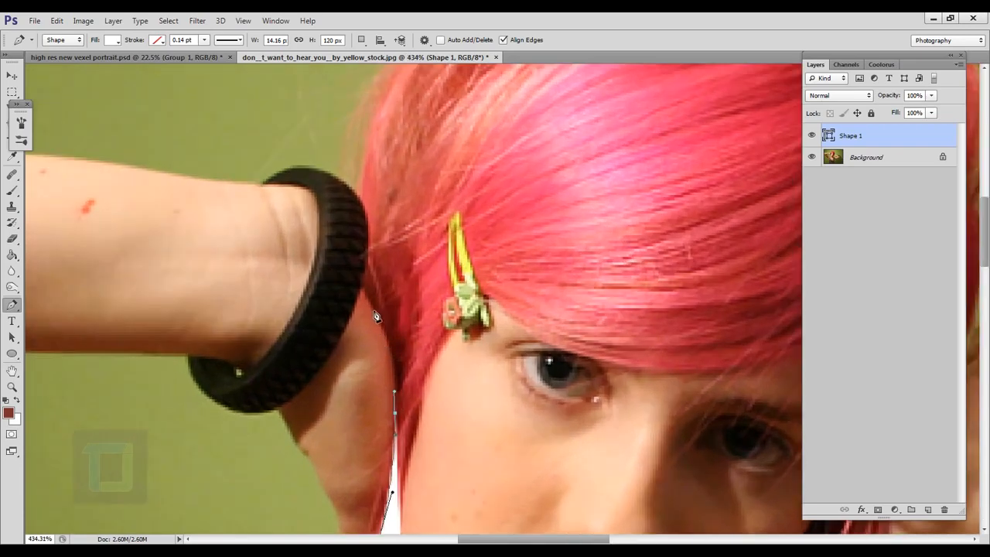
pyautogui.moveTo(356, 289); pyautogui.dragTo(372, 360)
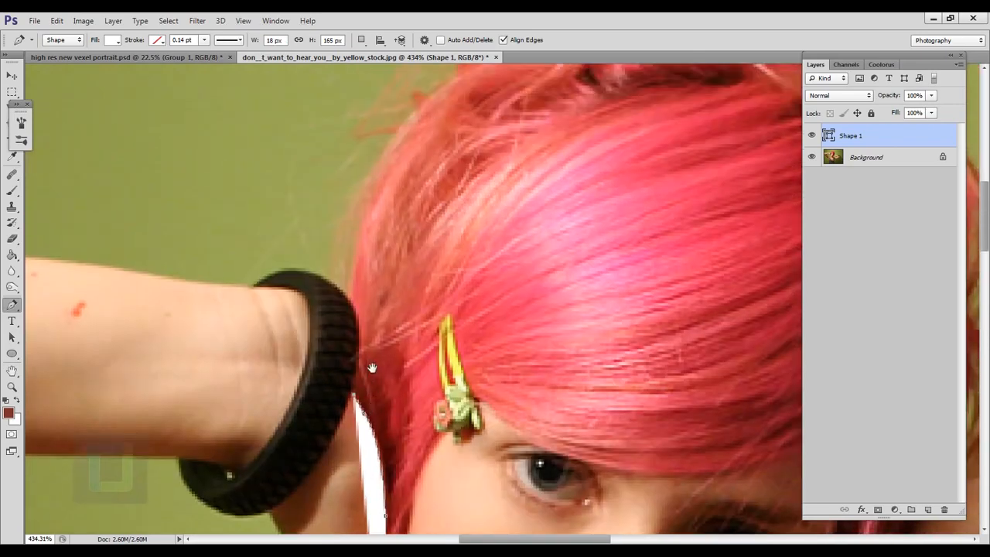
pyautogui.moveTo(359, 325); pyautogui.dragTo(349, 299)
# Step: Trace the hair's outer edge from the wristband up to the crown with curved segments, ending each in a corner point
pyautogui.moveTo(425, 218); pyautogui.dragTo(396, 356)
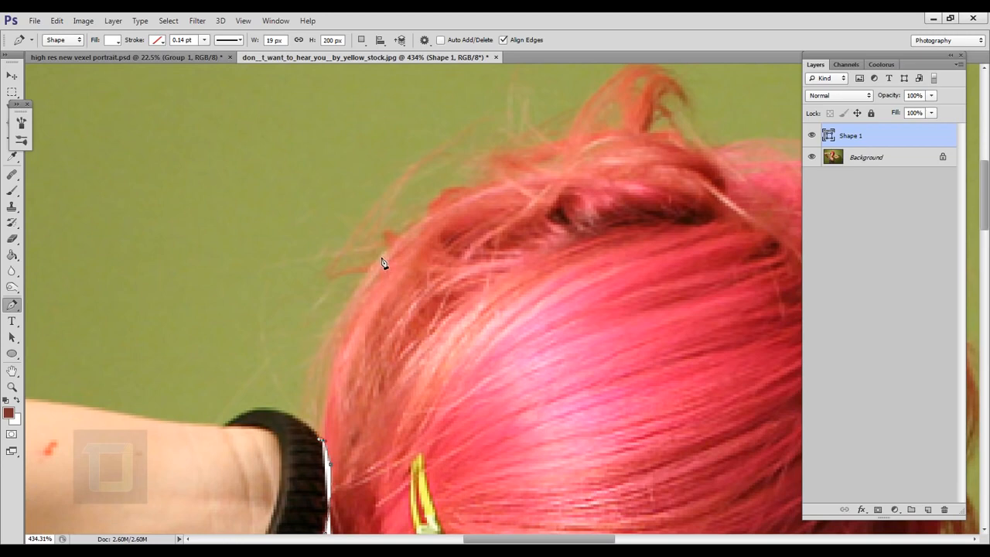
pyautogui.moveTo(382, 257); pyautogui.dragTo(433, 214)
pyautogui.click(382, 257)
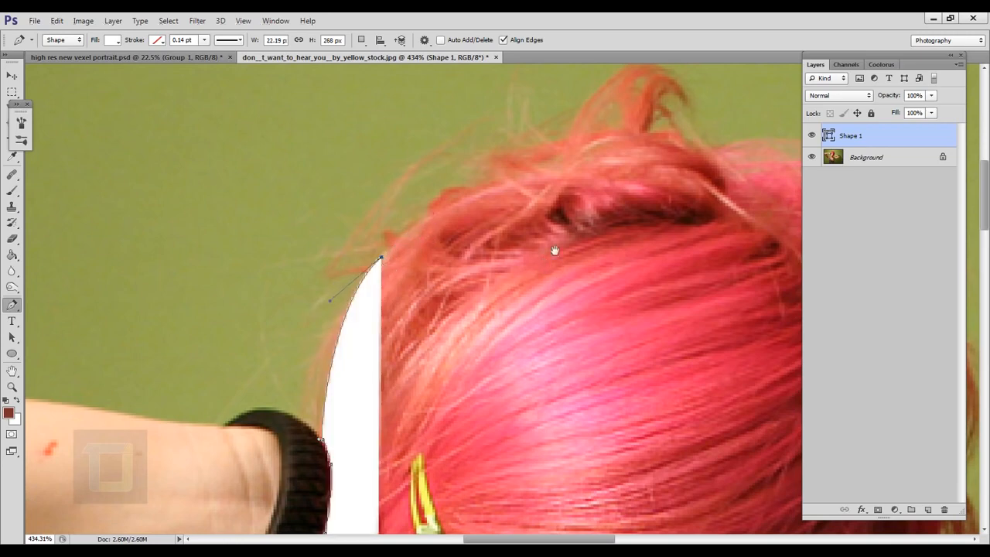
pyautogui.moveTo(552, 250); pyautogui.dragTo(351, 371)
pyautogui.moveTo(436, 265); pyautogui.dragTo(565, 257)
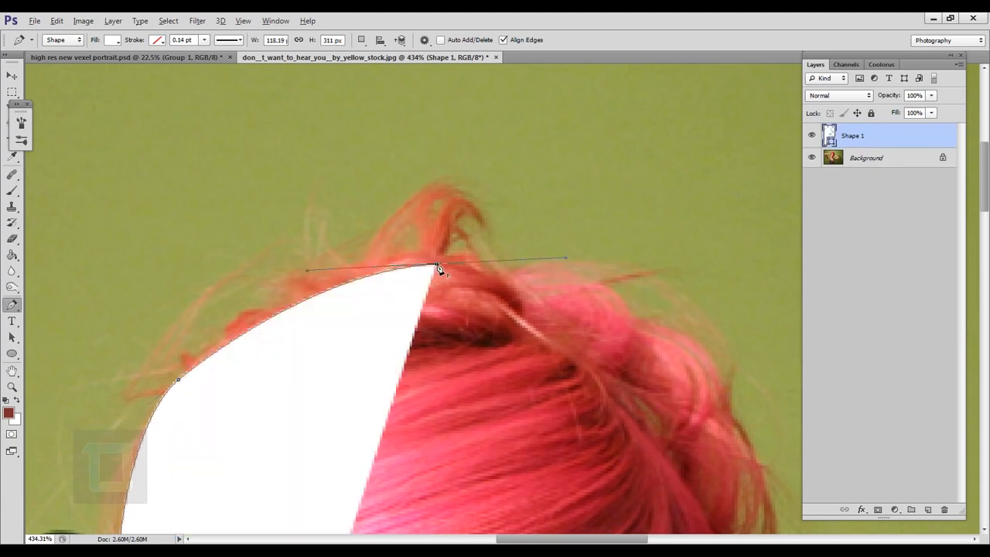
pyautogui.keyDown('alt'); pyautogui.click(437, 265); pyautogui.keyUp('alt')
# Step: Extend the hair outline from the crown down the far side of the head, following its curve
pyautogui.moveTo(615, 372); pyautogui.dragTo(471, 275)
pyautogui.moveTo(491, 237); pyautogui.dragTo(568, 311)
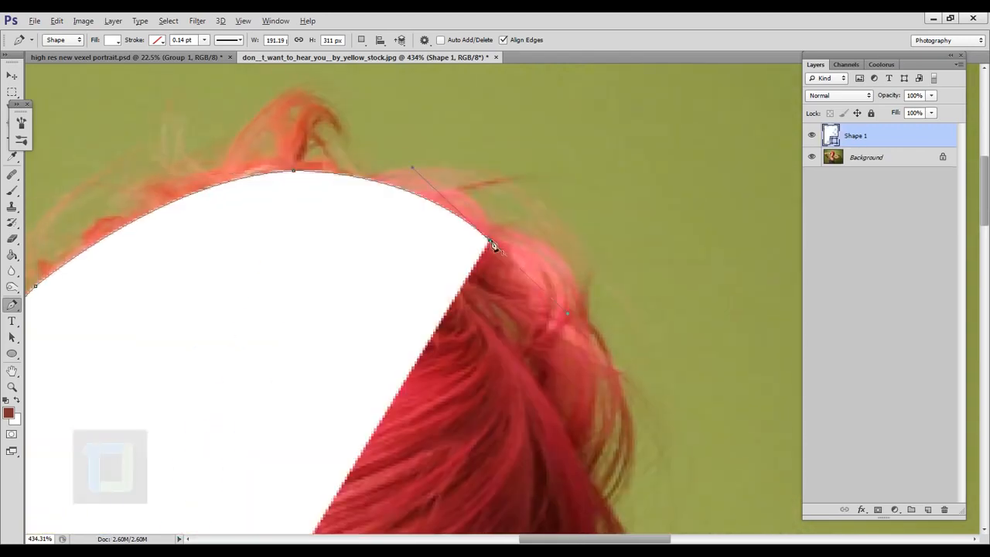
pyautogui.click(490, 242)
pyautogui.moveTo(604, 349); pyautogui.dragTo(565, 282)
pyautogui.hotkey('ctrl', 'z')
pyautogui.keyDown('alt'); pyautogui.click(453, 172); pyautogui.keyUp('alt')
pyautogui.moveTo(558, 365); pyautogui.dragTo(530, 311)
pyautogui.moveTo(527, 311); pyautogui.dragTo(502, 423)
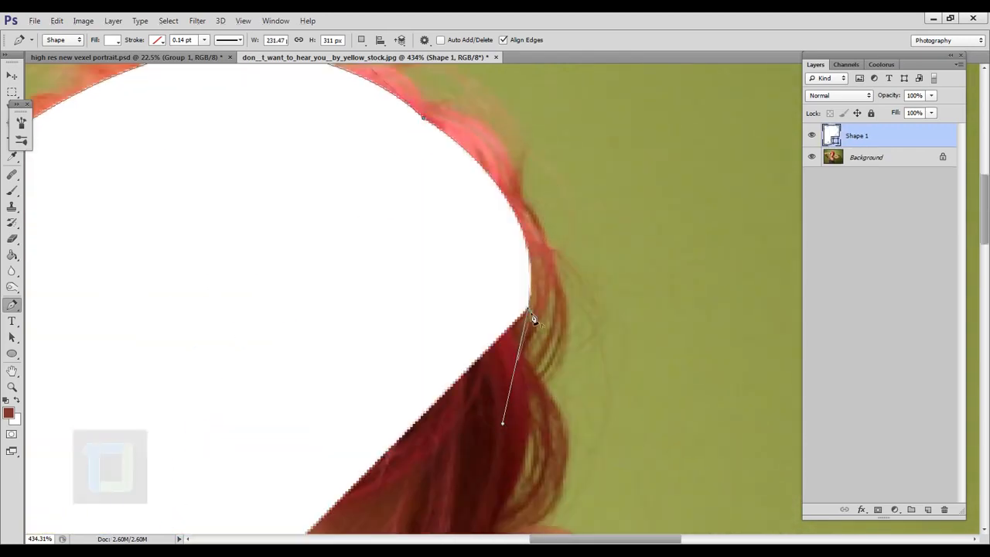
pyautogui.click(527, 316)
# Step: Lower the hair shape layer's opacity to 40% so the photo shows through while tracing
pyautogui.scroll(-6, 527, 311)
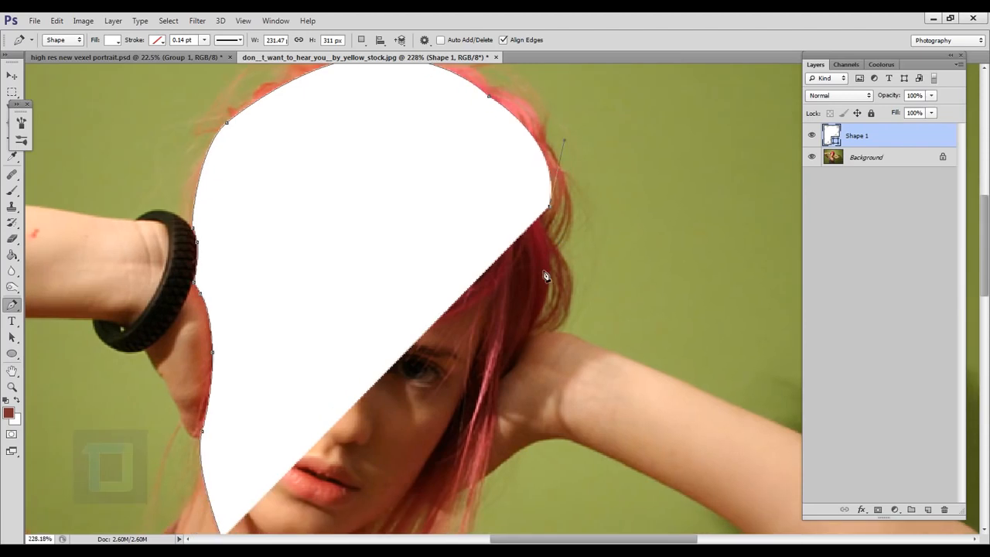
pyautogui.scroll(1, 490, 301)
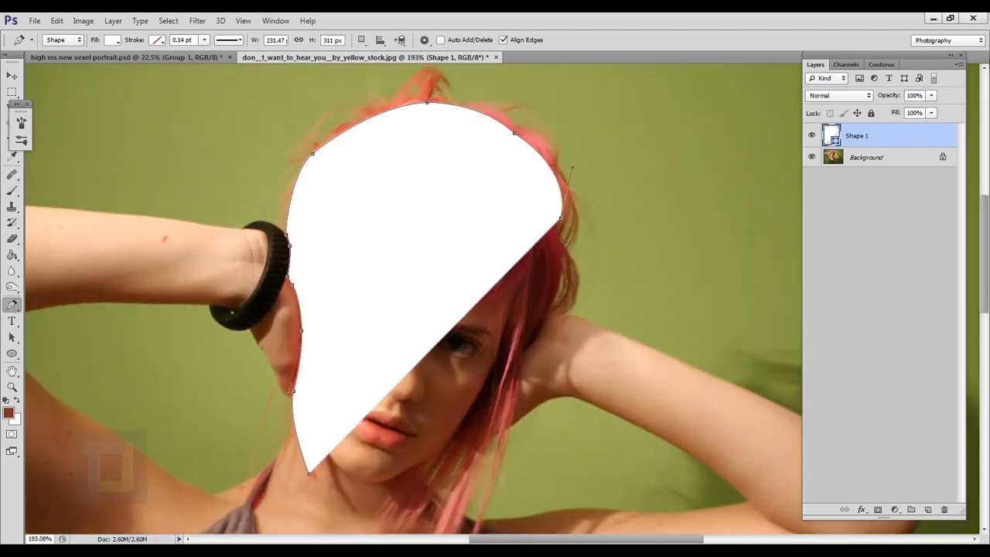
pyautogui.moveTo(902, 102); pyautogui.dragTo(863, 95)
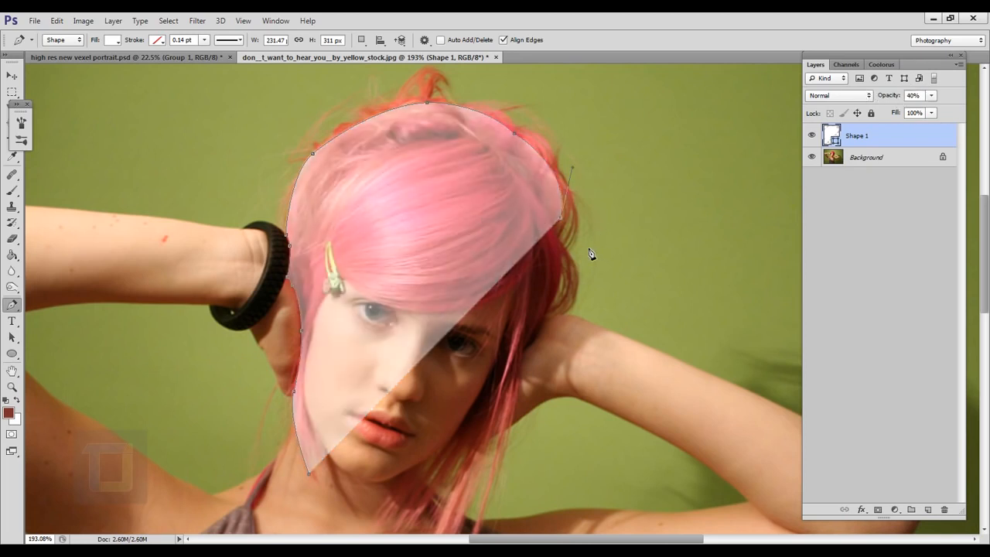
# Step: Trace the hair past the raised hand down to the shoulder, outlining the thin outer strand and the wide strand beside it
pyautogui.scroll(4, 585, 255)
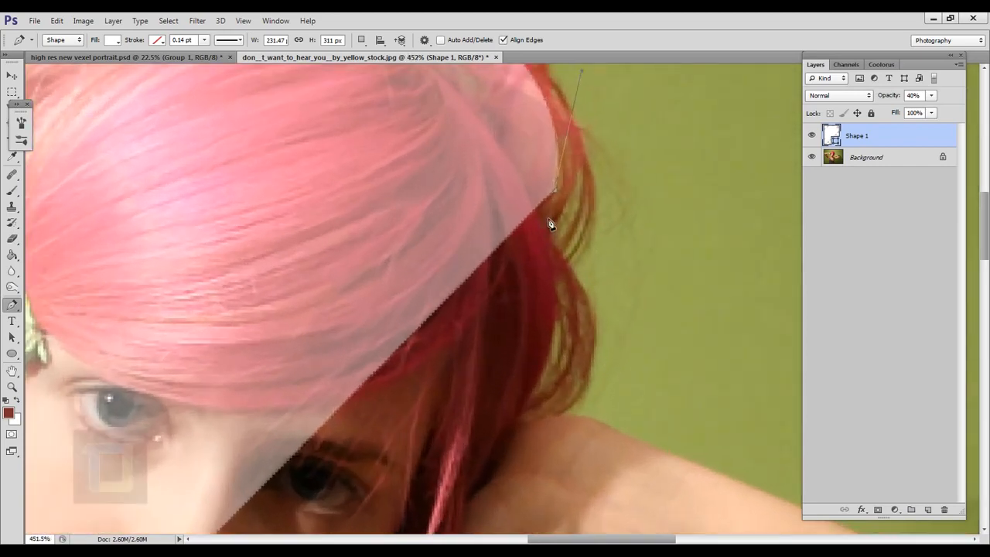
pyautogui.scroll(-3, 557, 224)
pyautogui.scroll(-2, 512, 305)
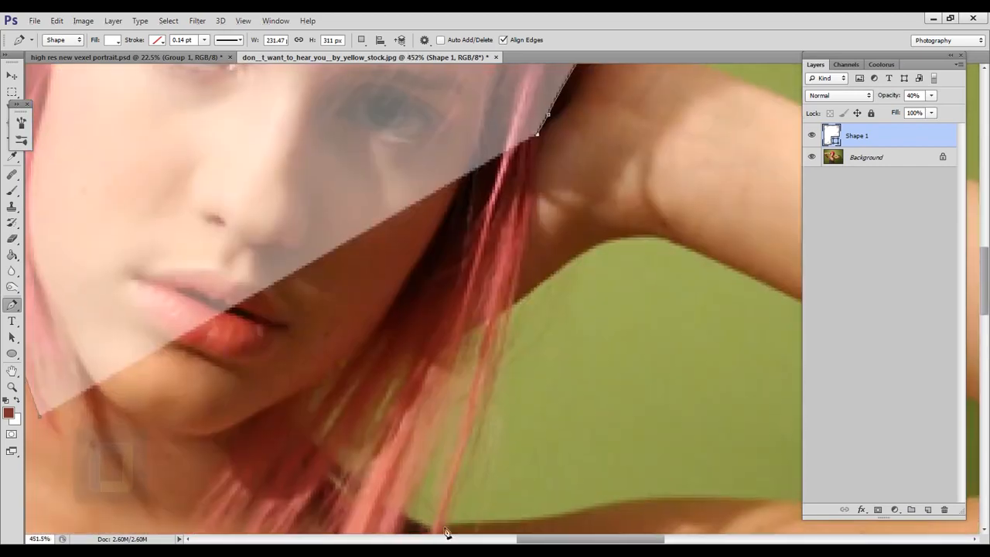
pyautogui.moveTo(446, 530); pyautogui.dragTo(512, 260)
pyautogui.click(505, 253)
pyautogui.click(470, 349)
pyautogui.moveTo(516, 156); pyautogui.dragTo(501, 284)
pyautogui.click(532, 191)
pyautogui.click(392, 478)
pyautogui.click(357, 454)
pyautogui.click(453, 256)
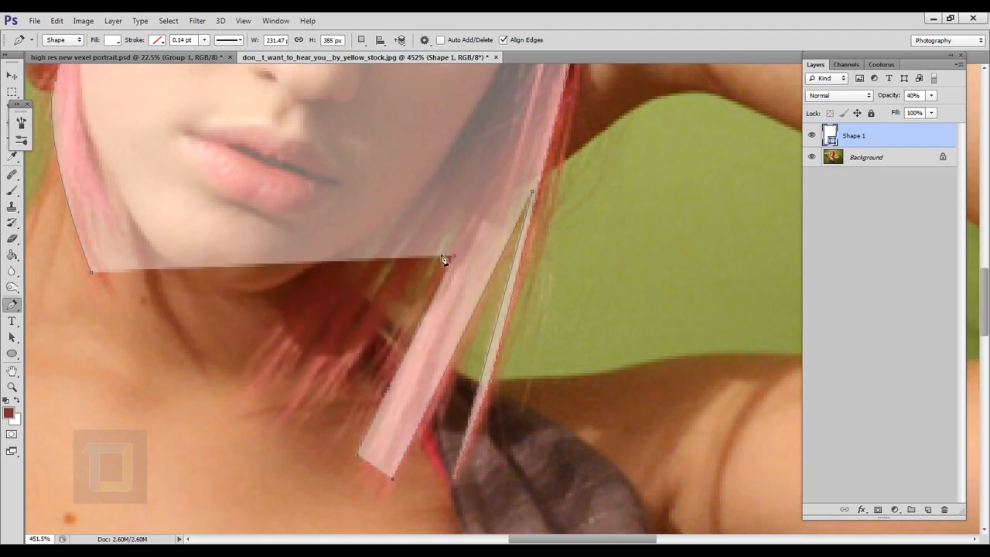
# Step: Outline the jagged hair strand tips below the chin with straight segments
pyautogui.click(440, 252)
pyautogui.click(334, 420)
pyautogui.click(287, 403)
pyautogui.click(415, 236)
pyautogui.click(390, 246)
pyautogui.click(300, 378)
pyautogui.click(287, 371)
pyautogui.click(373, 244)
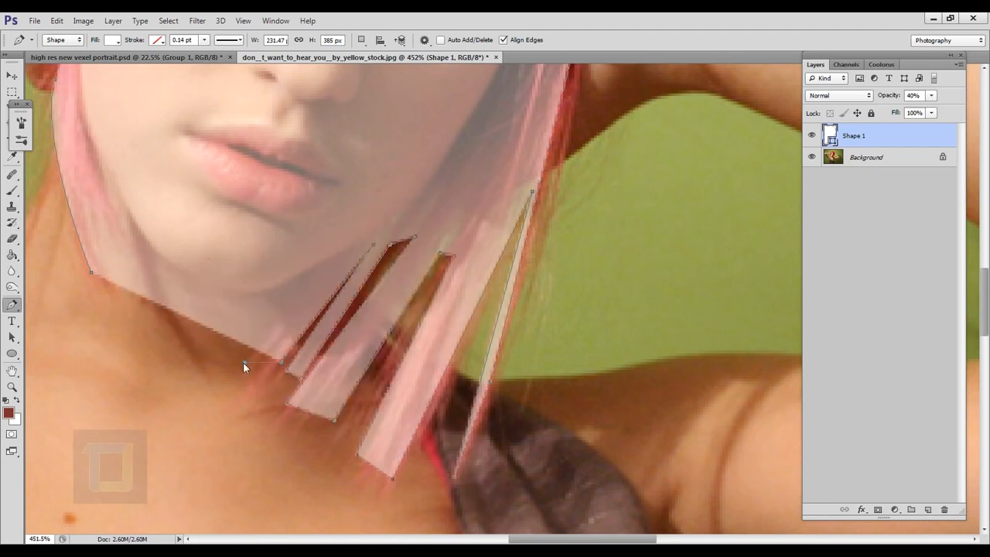
# Step: Trace the inner edge of the hair from below the chin up along the cheek to the fringe
pyautogui.scroll(5, 321, 232)
pyautogui.click(358, 341)
pyautogui.moveTo(557, 101); pyautogui.dragTo(456, 503)
pyautogui.moveTo(516, 343); pyautogui.dragTo(522, 326)
pyautogui.moveTo(559, 214); pyautogui.dragTo(550, 321)
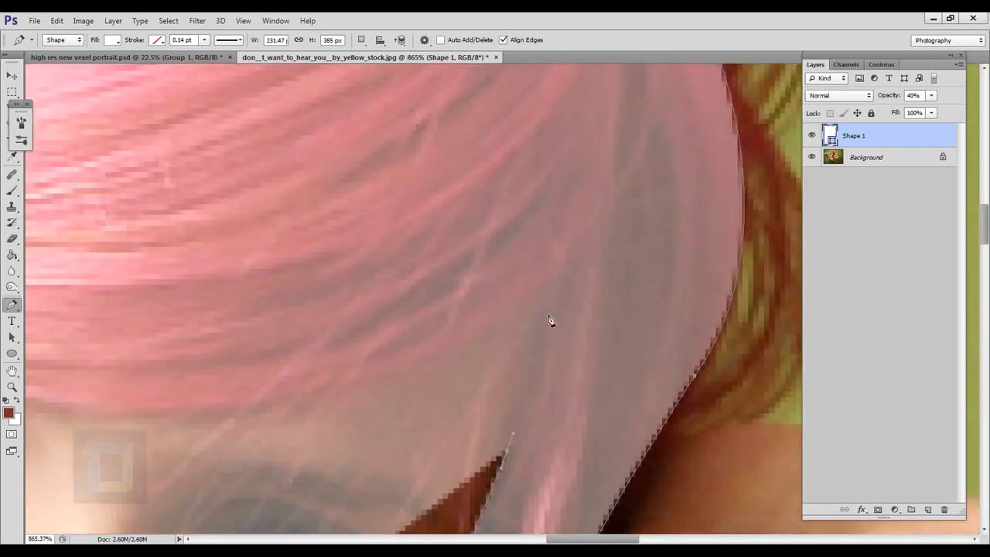
pyautogui.click(550, 310)
# Step: Trace the fringe's lower edge across the forehead to the hair clip, and curve down the side of the face
pyautogui.moveTo(387, 371); pyautogui.dragTo(578, 297)
pyautogui.moveTo(343, 333); pyautogui.dragTo(179, 308)
pyautogui.moveTo(186, 309); pyautogui.dragTo(462, 417)
pyautogui.moveTo(283, 340); pyautogui.dragTo(227, 298)
pyautogui.moveTo(338, 279); pyautogui.dragTo(570, 347)
pyautogui.click(455, 363)
pyautogui.moveTo(451, 350); pyautogui.dragTo(435, 405)
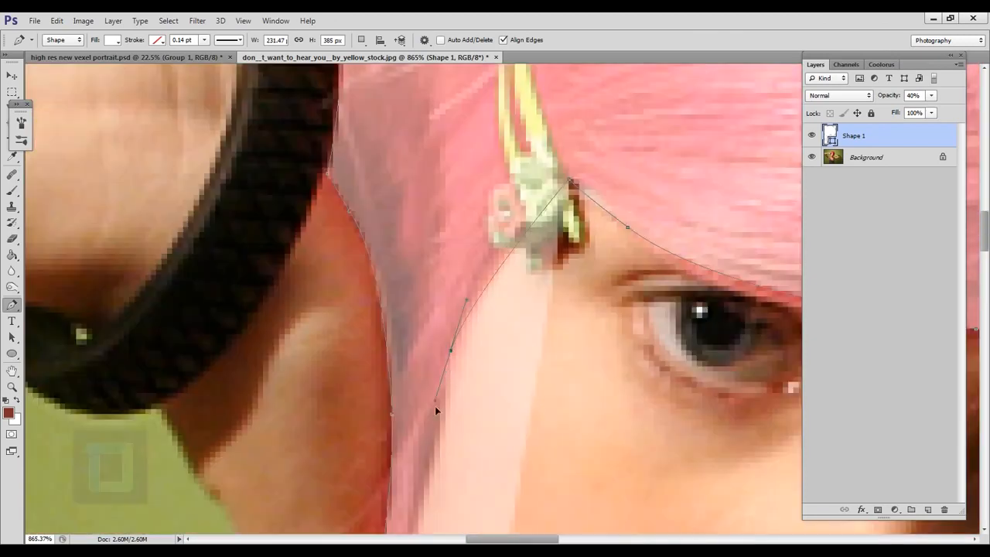
# Step: Trace the side strand's inner edge down the cheek and outline its split tips back to the start of the path
pyautogui.moveTo(435, 441); pyautogui.dragTo(437, 204)
pyautogui.moveTo(404, 397); pyautogui.dragTo(427, 193)
pyautogui.moveTo(455, 350); pyautogui.dragTo(478, 412)
pyautogui.click(498, 452)
pyautogui.moveTo(495, 468); pyautogui.dragTo(470, 310)
pyautogui.moveTo(398, 179); pyautogui.dragTo(389, 153)
pyautogui.moveTo(446, 372); pyautogui.dragTo(468, 410)
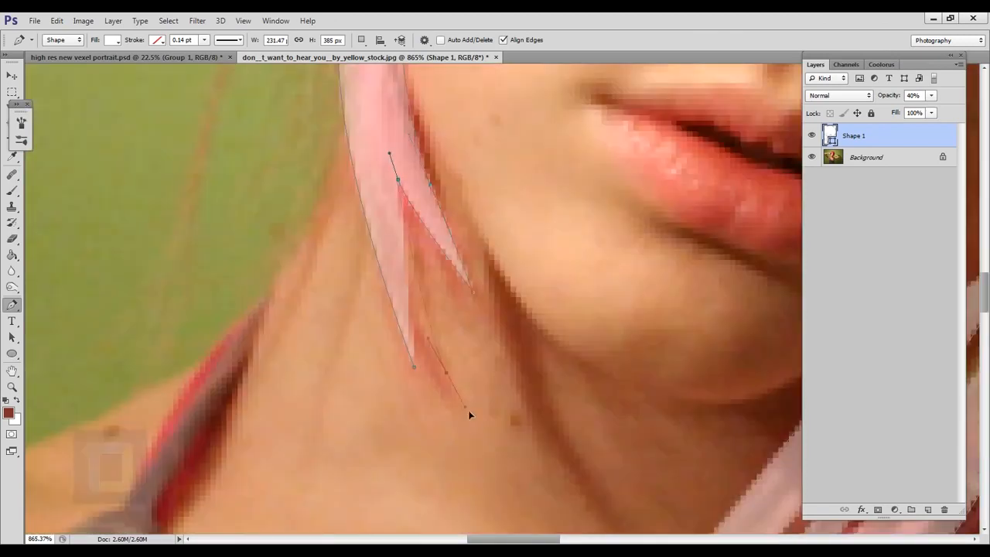
# Step: Return the hair shape layer's opacity to 100% and hide the layer
pyautogui.scroll(-3, 415, 369)
pyautogui.scroll(-5, 414, 374)
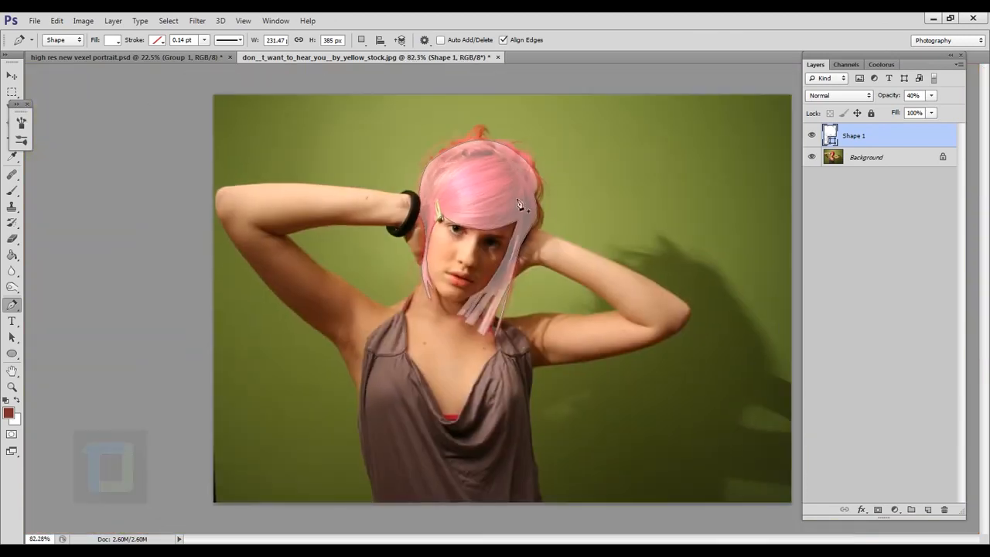
pyautogui.scroll(2, 518, 204)
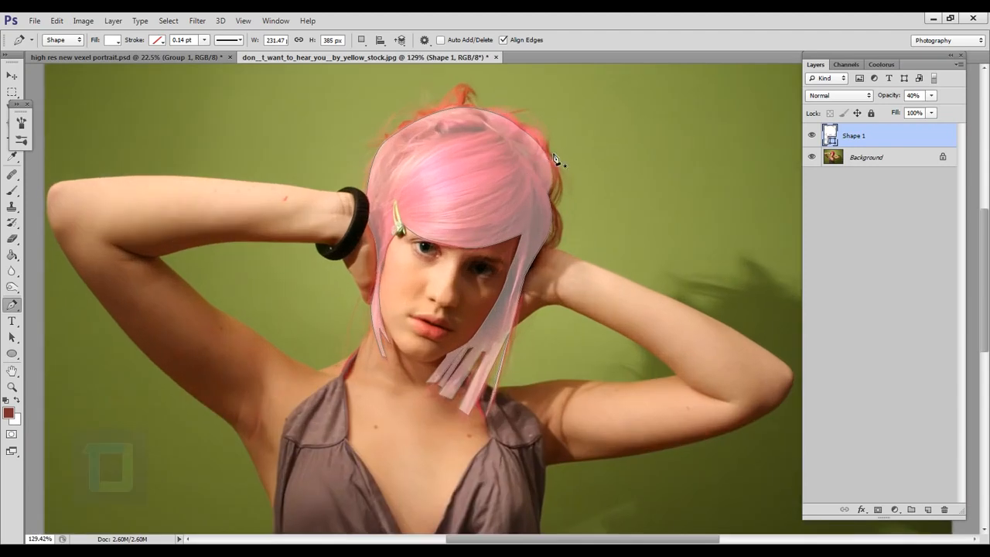
pyautogui.scroll(1, 530, 184)
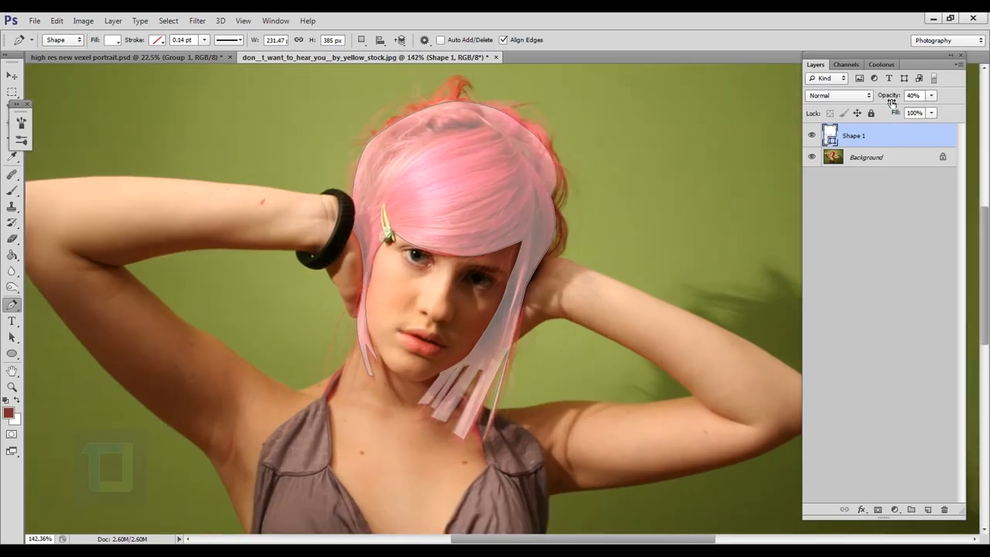
pyautogui.moveTo(890, 100); pyautogui.dragTo(988, 111)
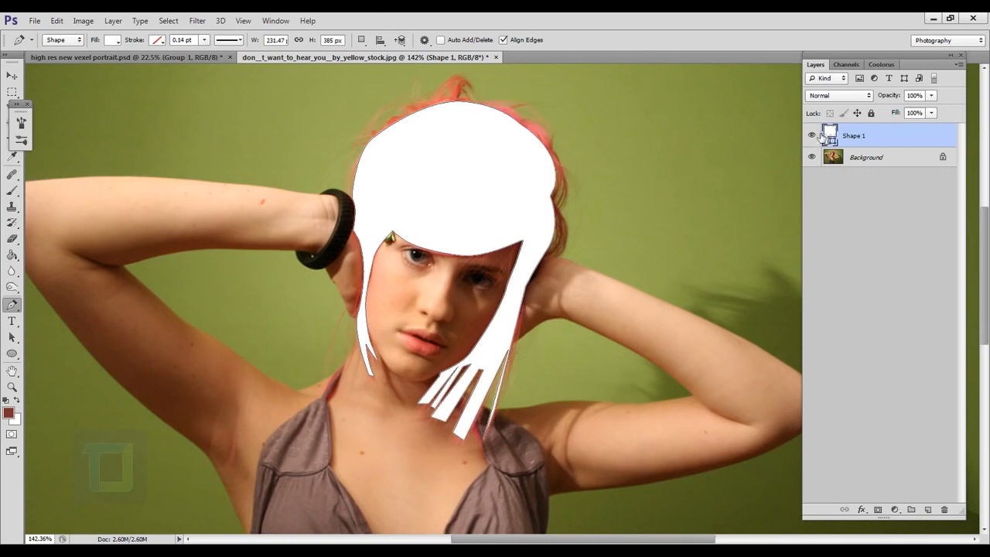
pyautogui.click(812, 137)
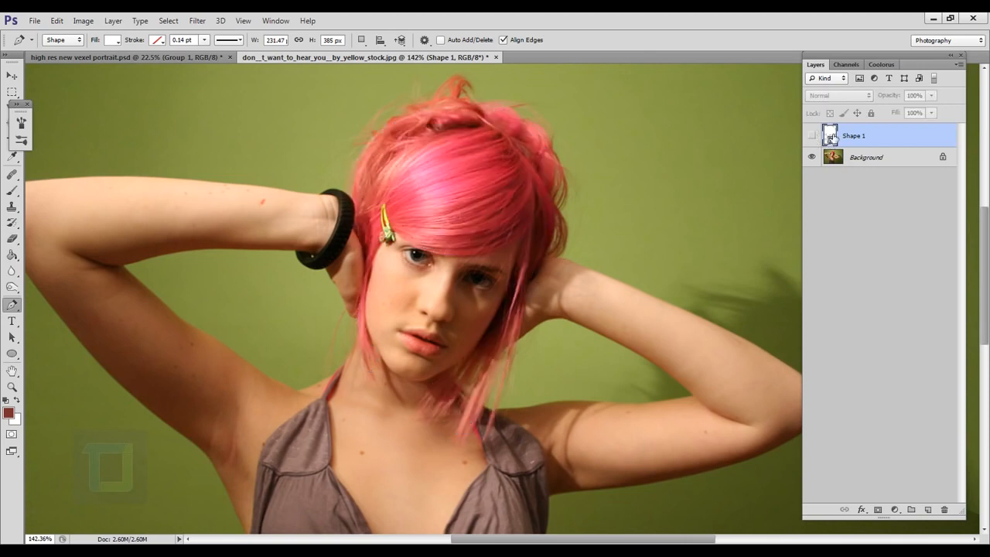
# Step: Fill the hair shape with pink #ce3a59 sampled from the fringe in the photo and show its layer again
pyautogui.doubleClick(830, 137)
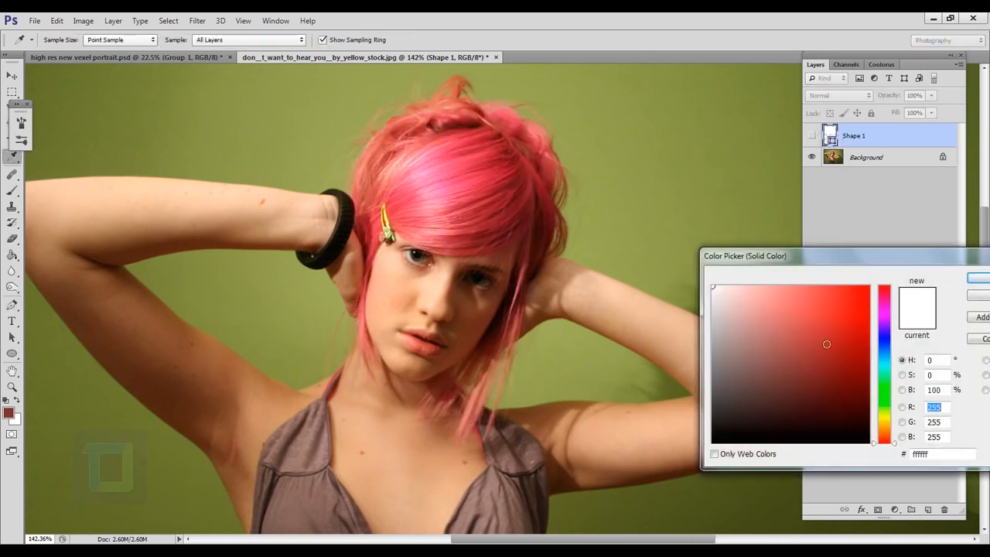
pyautogui.moveTo(857, 261); pyautogui.dragTo(832, 220)
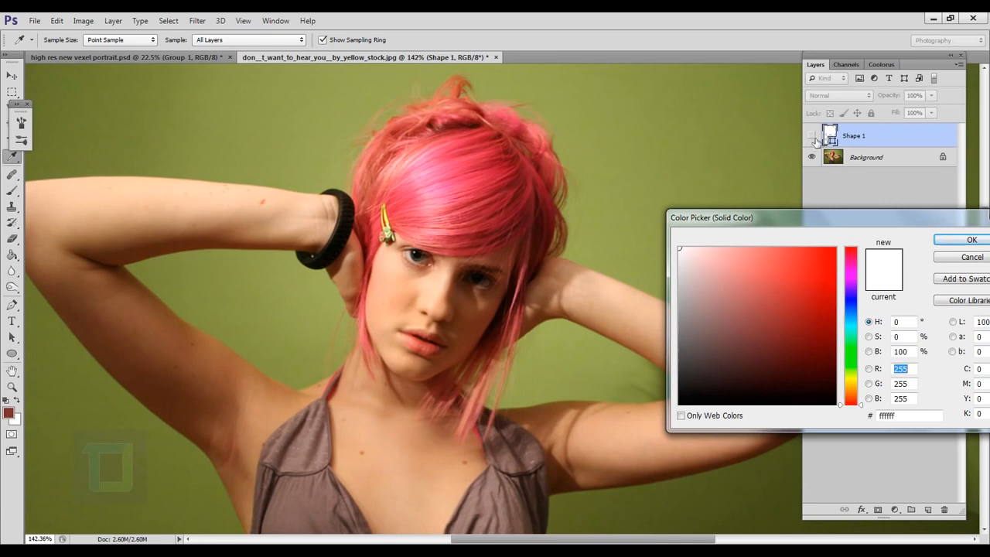
pyautogui.click(477, 177)
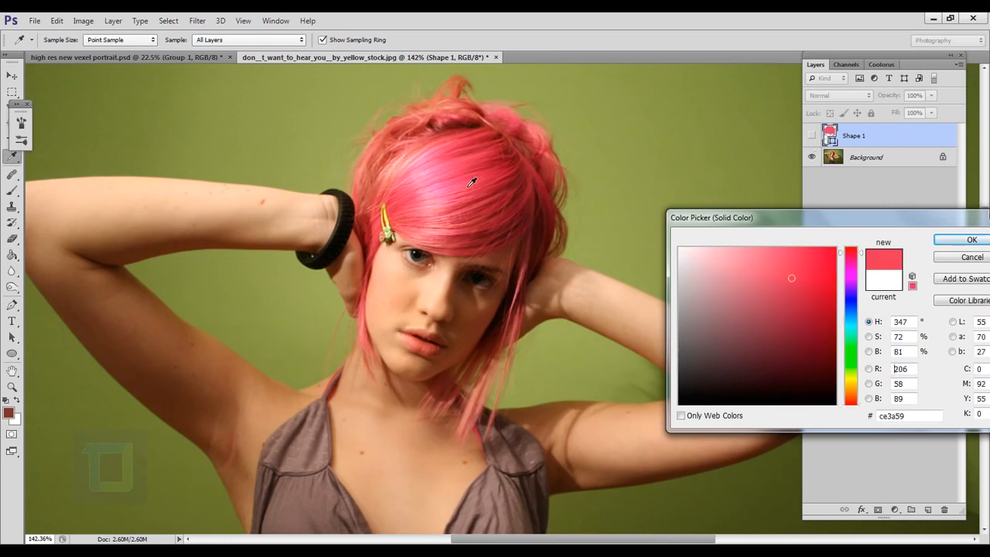
pyautogui.click(964, 243)
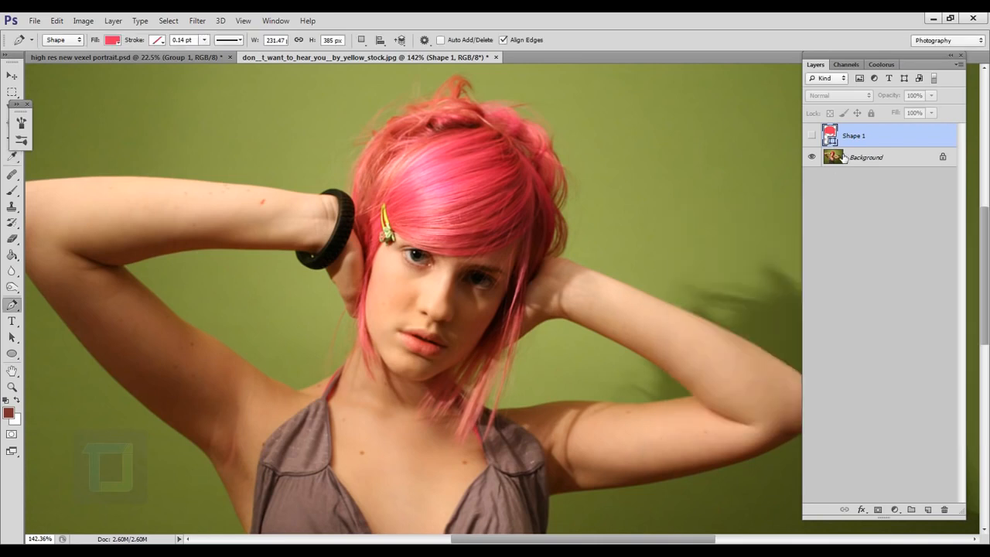
pyautogui.click(811, 136)
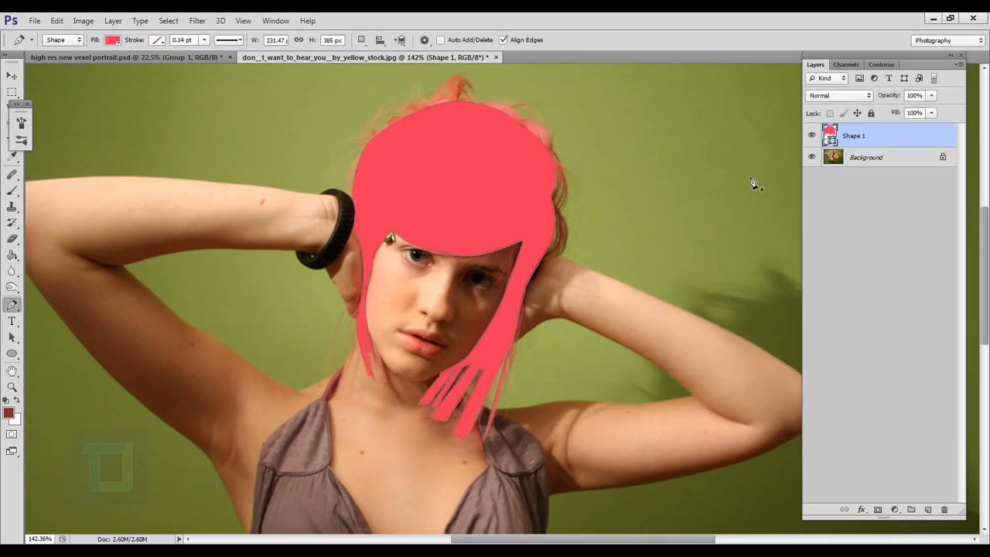
pyautogui.doubleClick(830, 139)
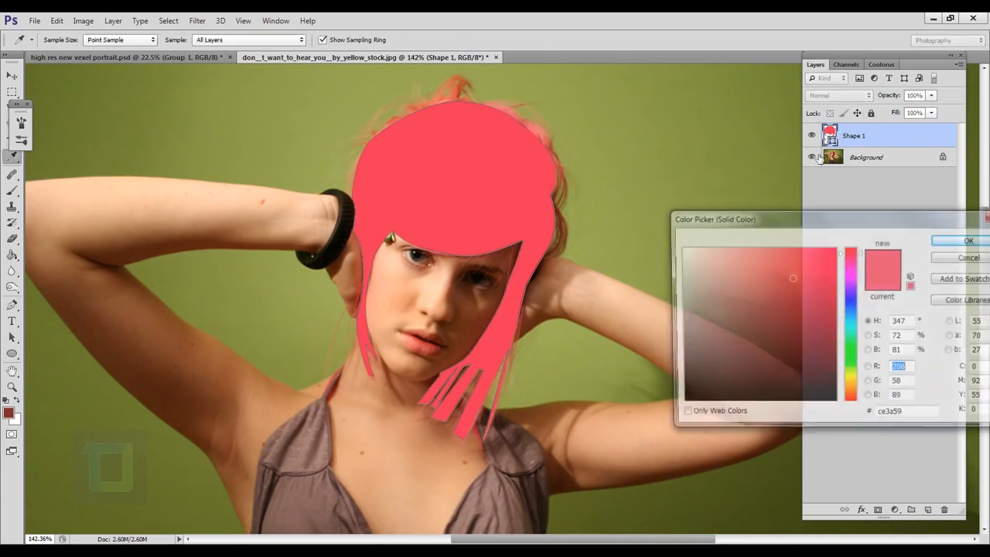
pyautogui.moveTo(797, 273); pyautogui.dragTo(800, 293)
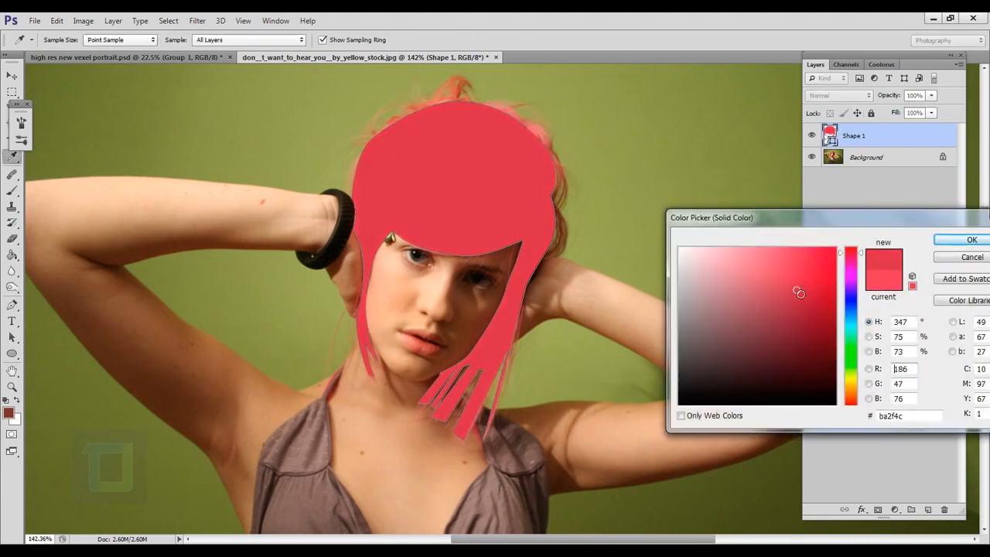
pyautogui.click(798, 282)
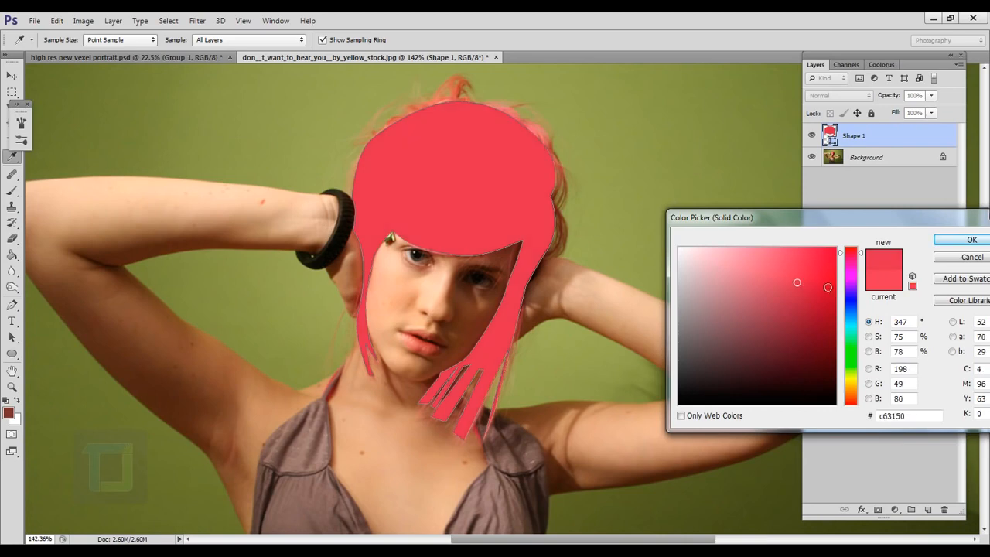
pyautogui.click(945, 258)
# Step: Rename the pink hair shape layer as Hair
pyautogui.scroll(1, 552, 229)
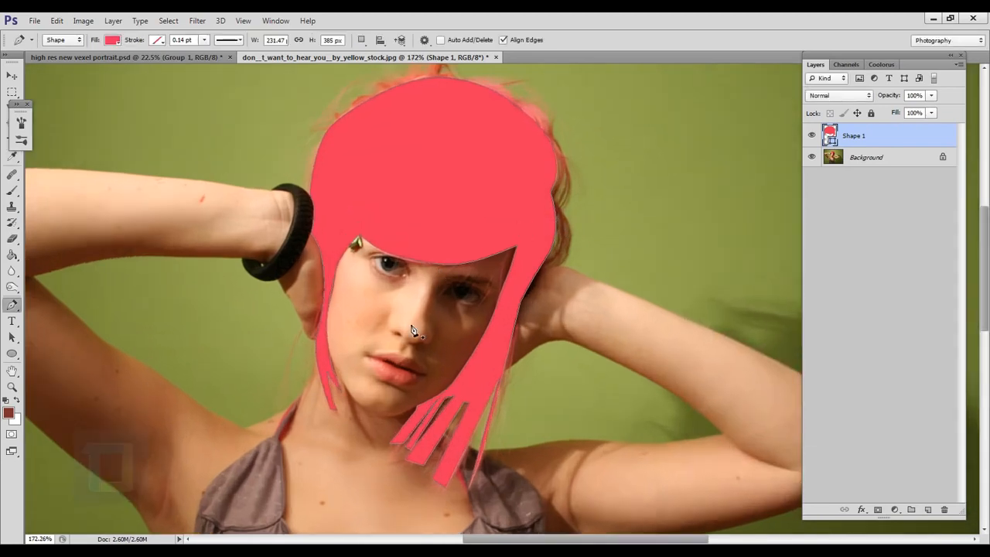
pyautogui.scroll(2, 413, 331)
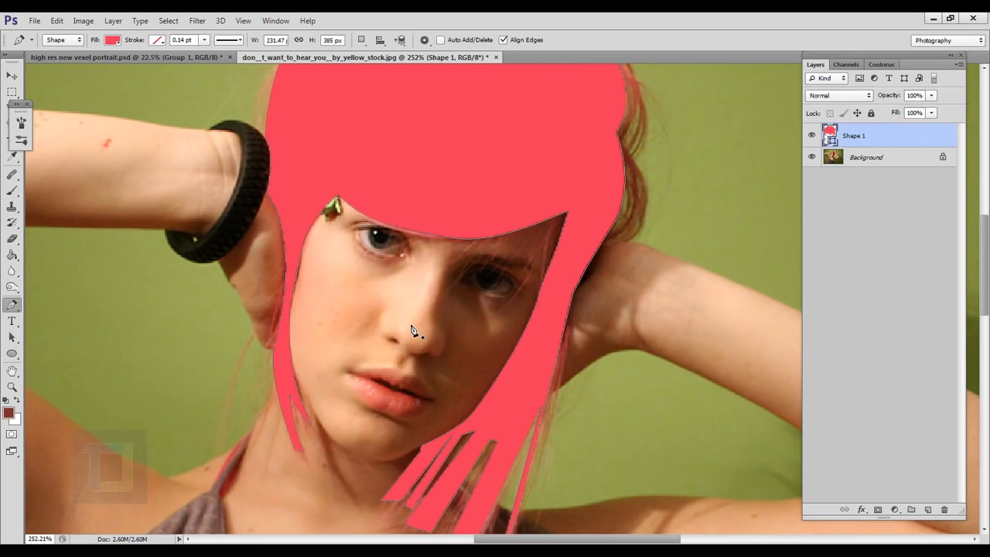
pyautogui.scroll(4, 403, 325)
pyautogui.moveTo(474, 250); pyautogui.dragTo(507, 220)
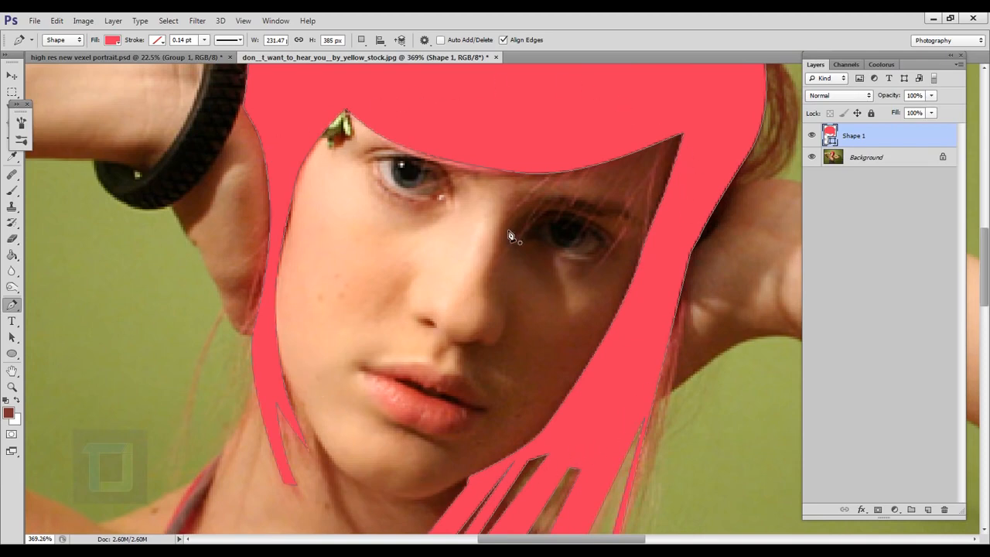
pyautogui.scroll(-3, 514, 240)
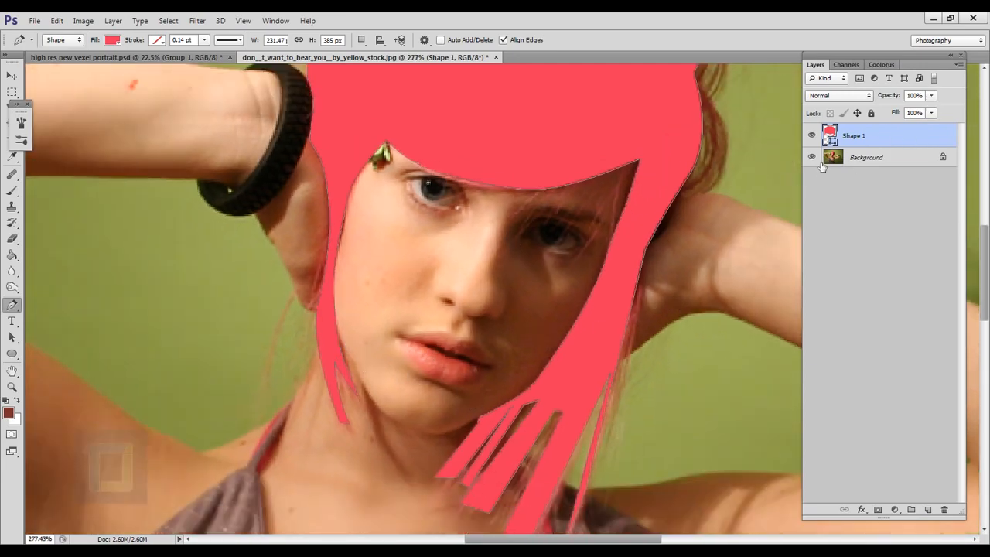
pyautogui.doubleClick(858, 138)
pyautogui.write('Hair')
pyautogui.press('Return')
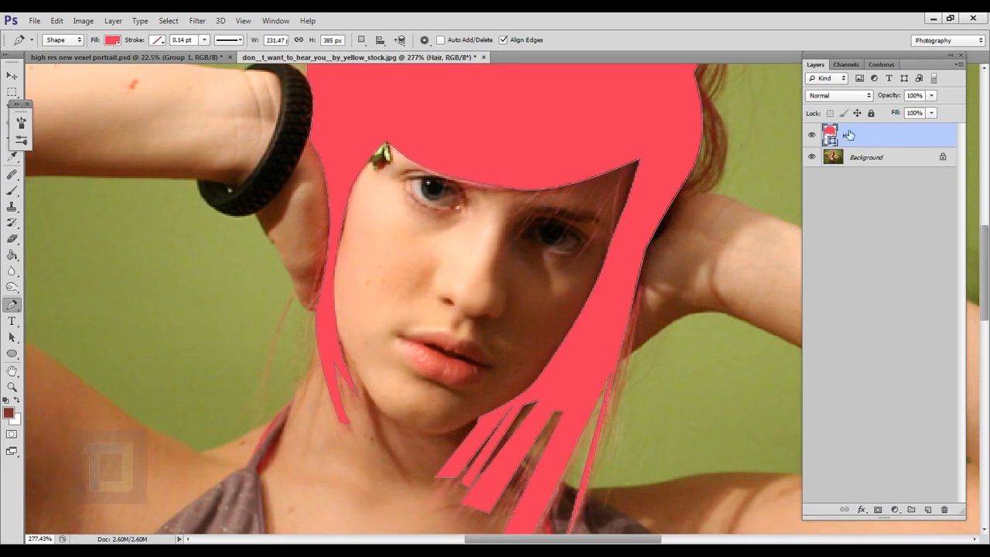
# Step: Start a new Pen shape for the face, tracing the jawline from the thin side strand around the chin to the thick hair strands
pyautogui.scroll(-3, 608, 194)
pyautogui.scroll(2, 582, 257)
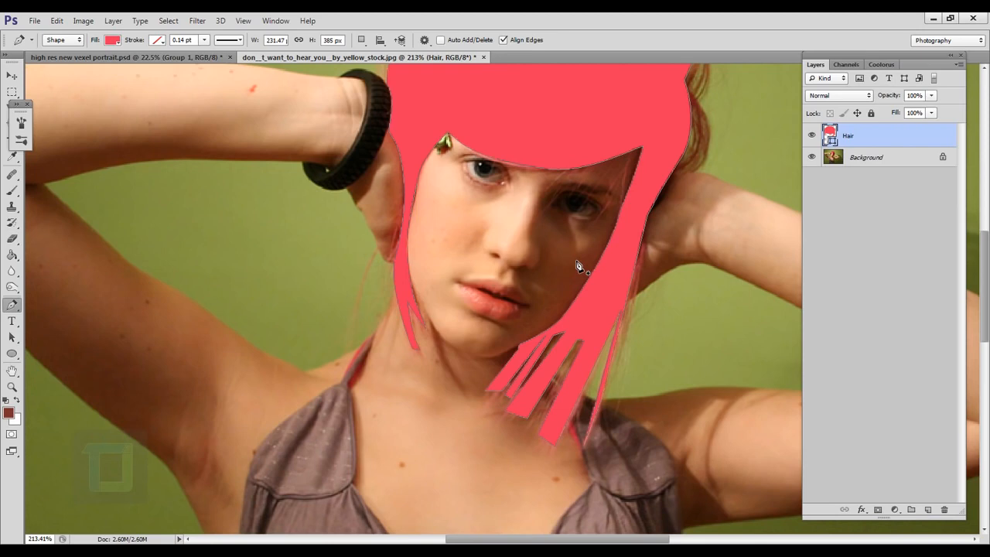
pyautogui.scroll(2, 420, 292)
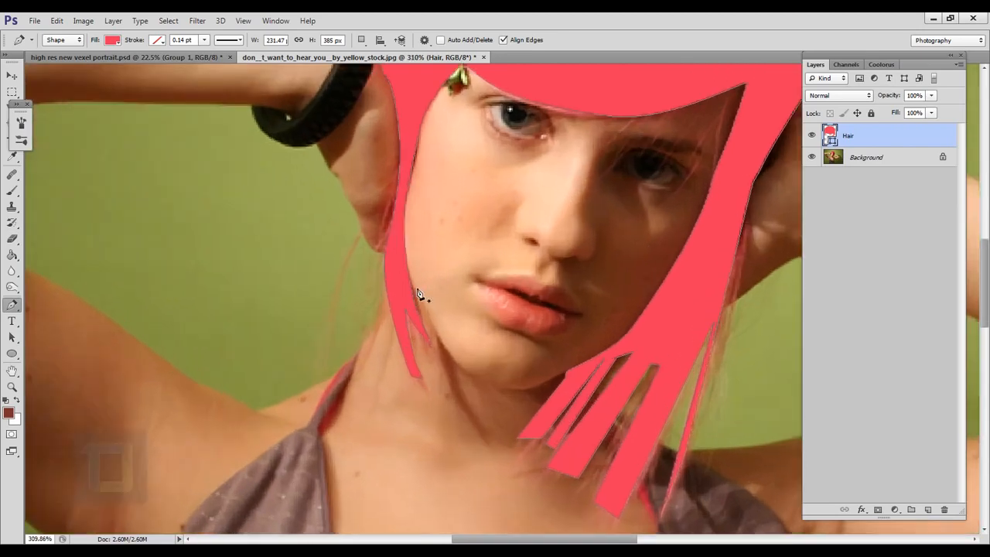
pyautogui.moveTo(424, 282); pyautogui.dragTo(371, 304)
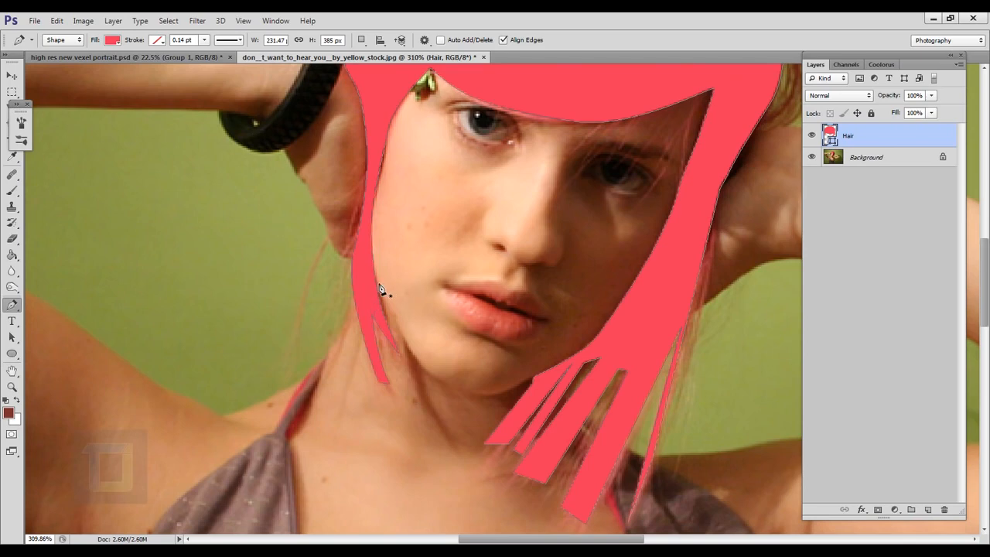
pyautogui.moveTo(387, 381); pyautogui.dragTo(401, 384)
pyautogui.scroll(7, 427, 376)
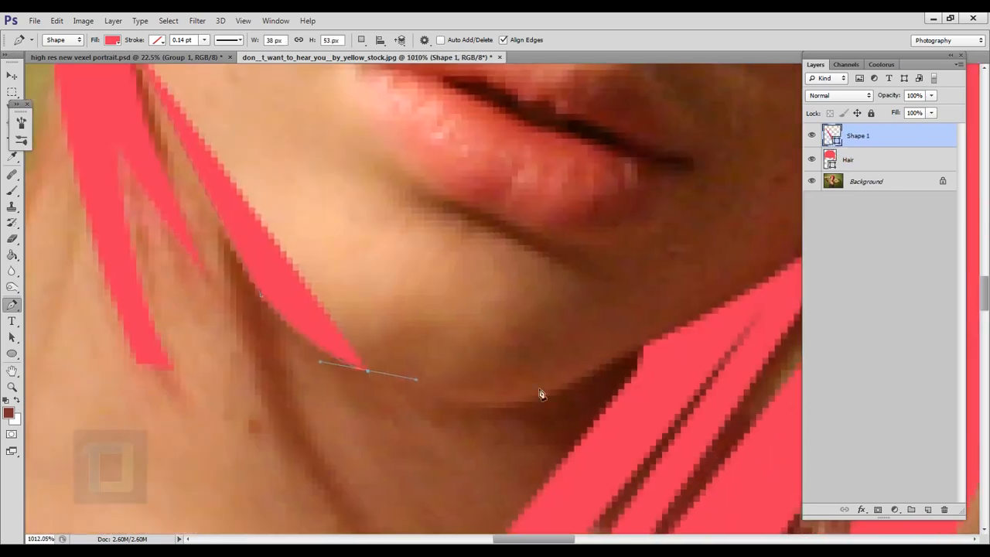
pyautogui.moveTo(555, 391); pyautogui.dragTo(634, 361)
pyautogui.moveTo(575, 316); pyautogui.dragTo(477, 359)
pyautogui.click(541, 397)
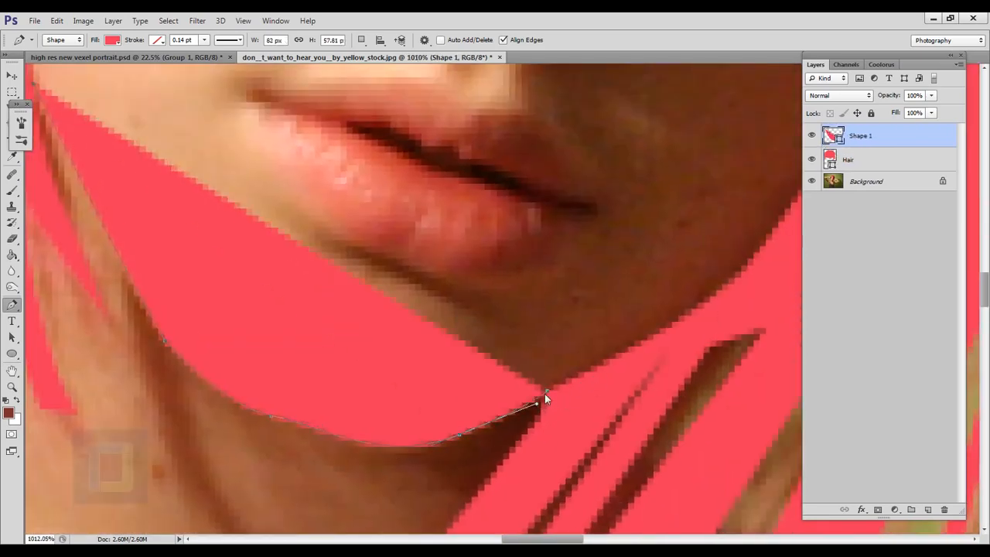
pyautogui.hotkey('ctrl', 'z')
pyautogui.click(536, 403)
pyautogui.scroll(-8, 536, 405)
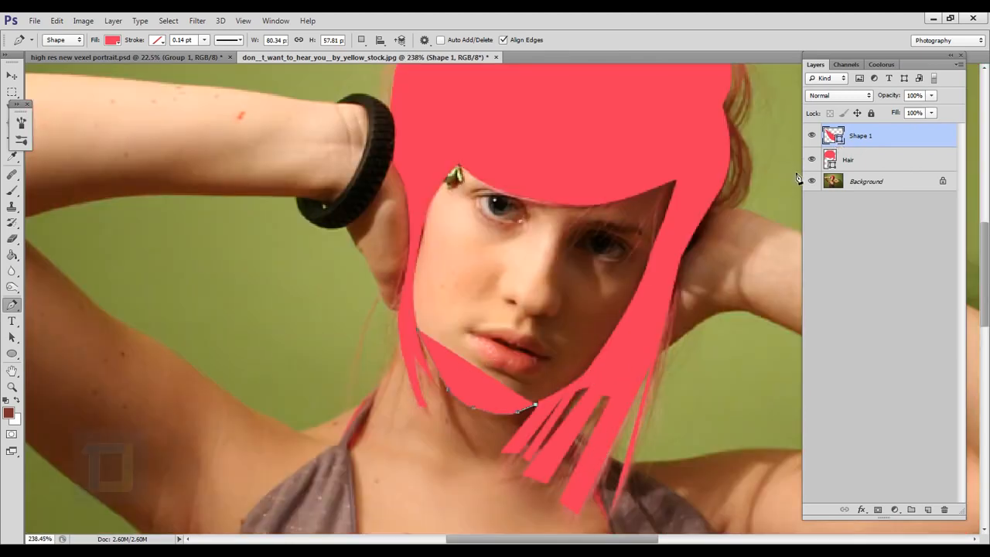
# Step: Set the new face shape's fill to white (#ffffff)
pyautogui.doubleClick(834, 136)
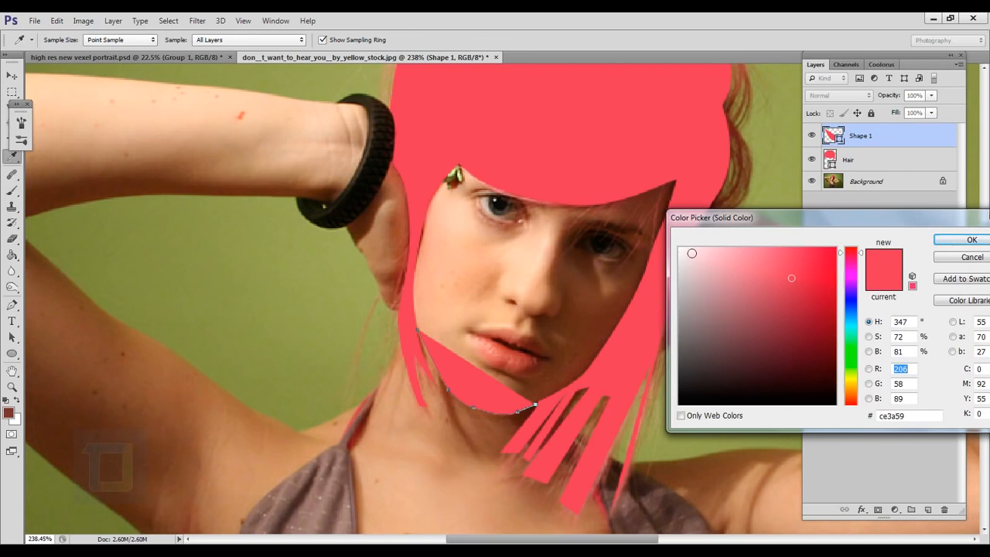
pyautogui.click(686, 258)
pyautogui.moveTo(686, 257); pyautogui.dragTo(678, 247)
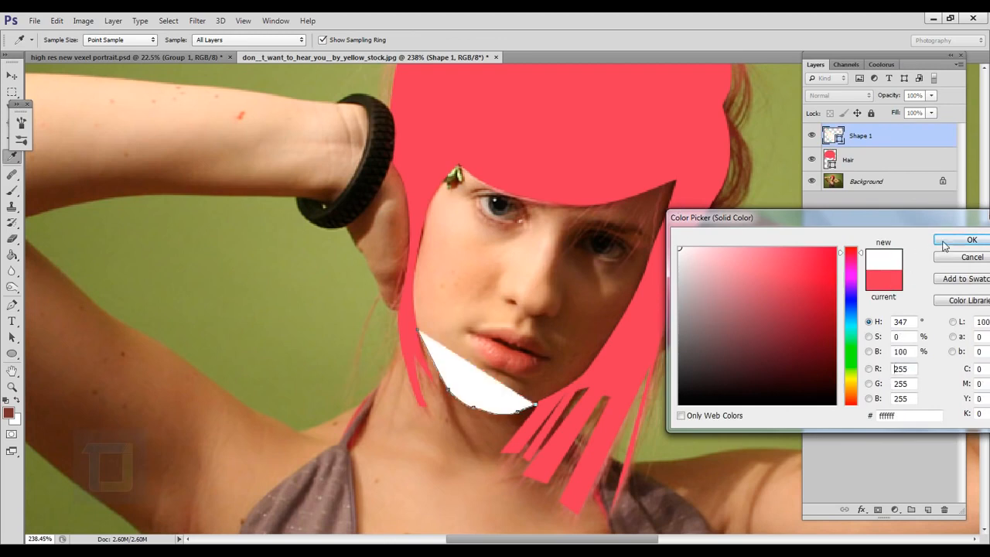
pyautogui.click(971, 240)
# Step: Continue the face outline loosely over the surrounding hair and fringe, and close the path at its starting point on the jaw
pyautogui.scroll(1, 598, 408)
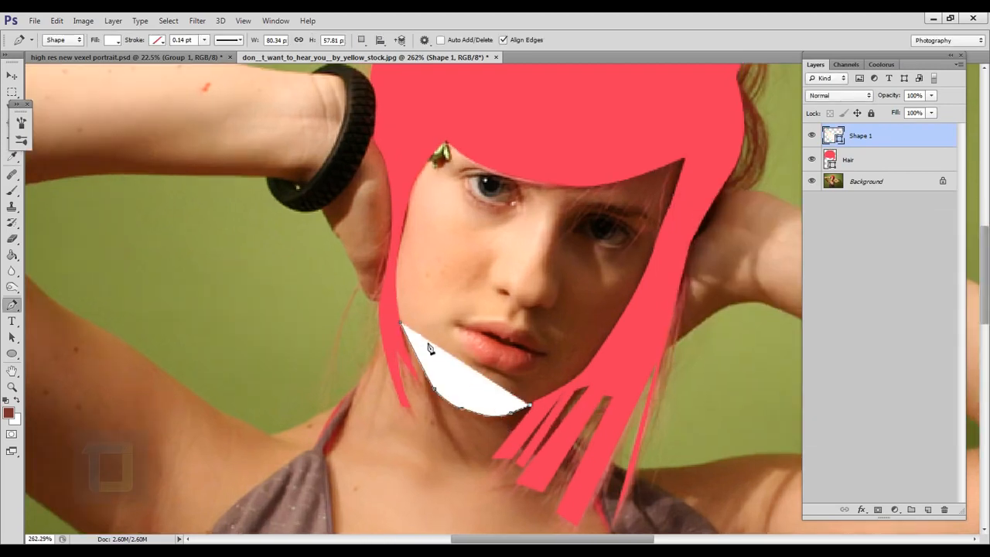
pyautogui.click(616, 366)
pyautogui.click(667, 238)
pyautogui.click(703, 155)
pyautogui.click(598, 108)
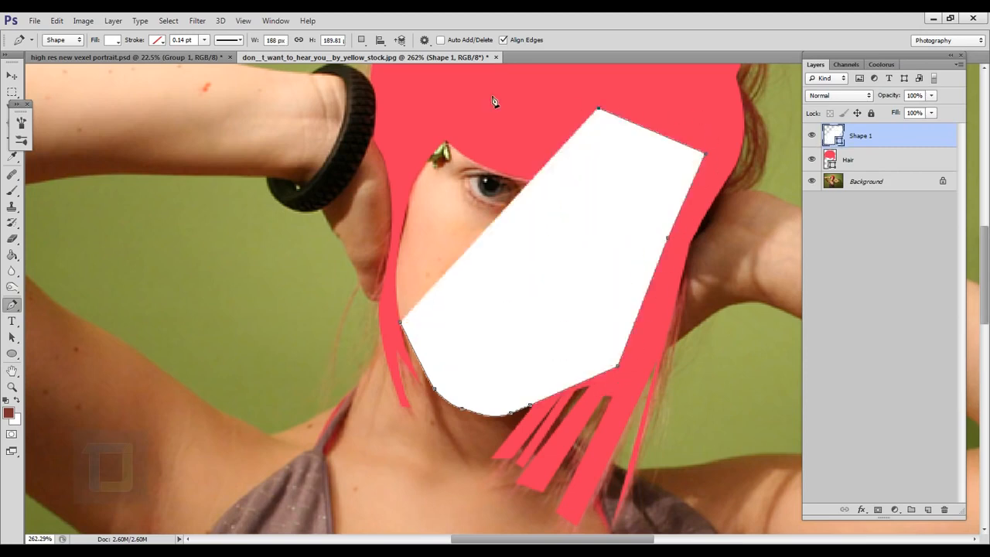
pyautogui.click(415, 86)
pyautogui.click(401, 195)
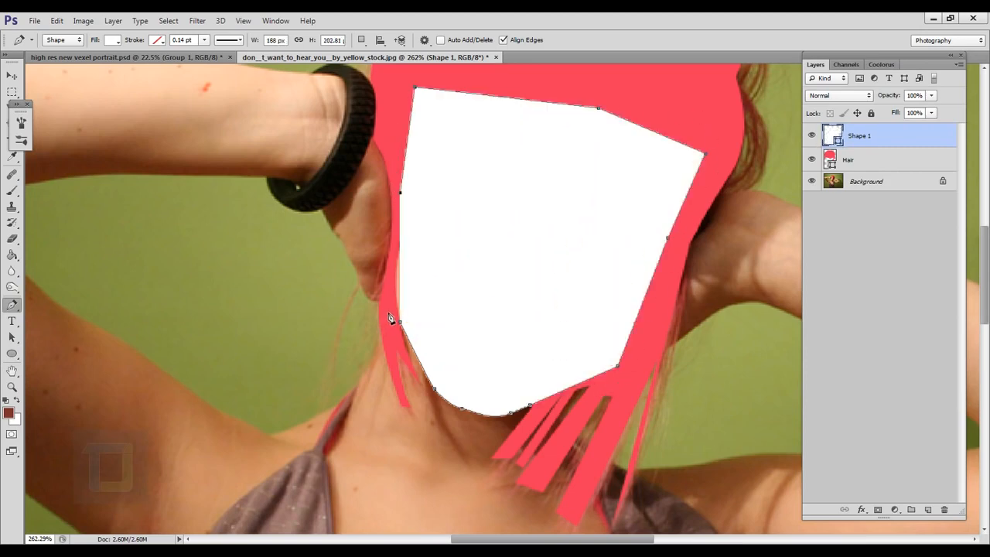
pyautogui.click(387, 310)
pyautogui.scroll(3, 388, 318)
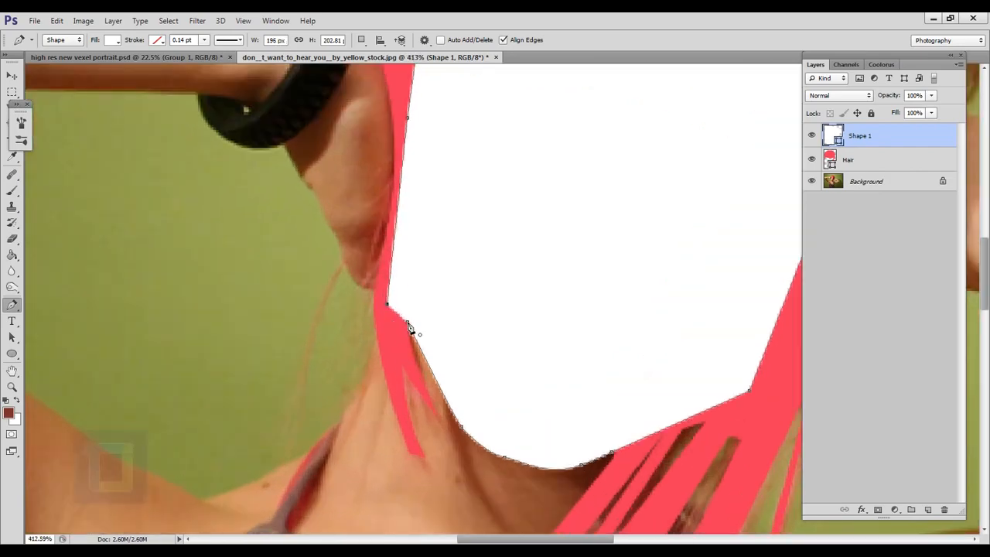
pyautogui.click(408, 327)
# Step: Move the face shape layer beneath the Hair layer and rename it as face
pyautogui.hotkey('ctrl', '0')
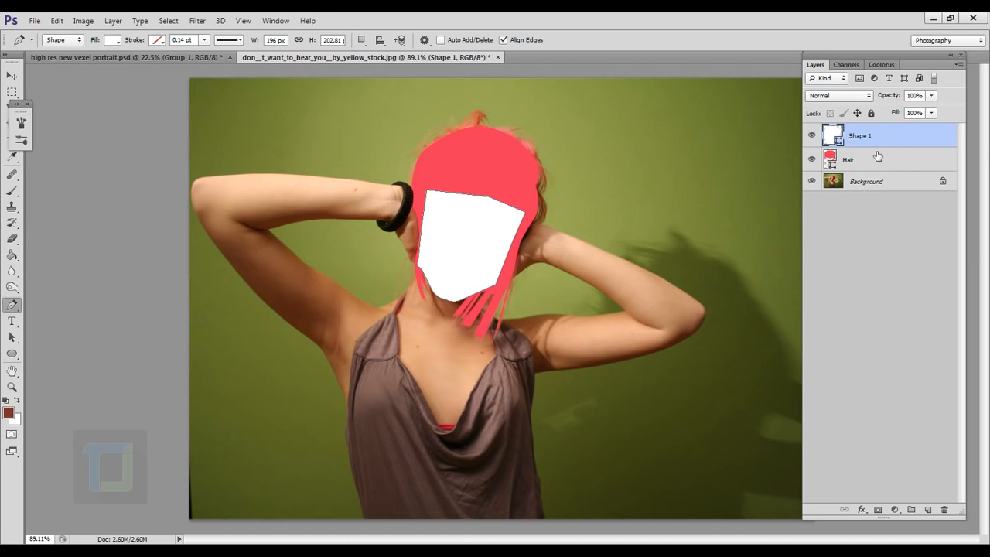
pyautogui.moveTo(886, 142); pyautogui.dragTo(886, 168)
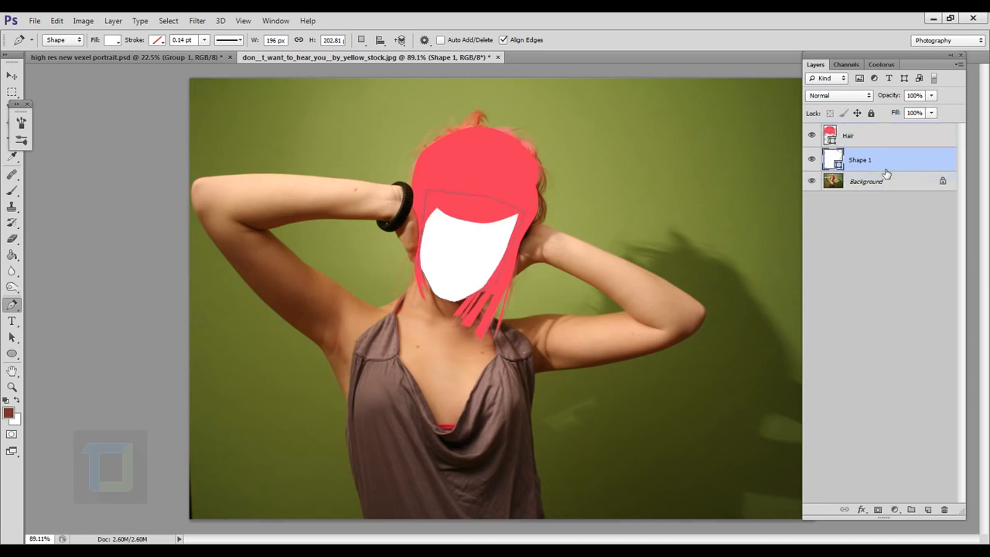
pyautogui.scroll(3, 515, 209)
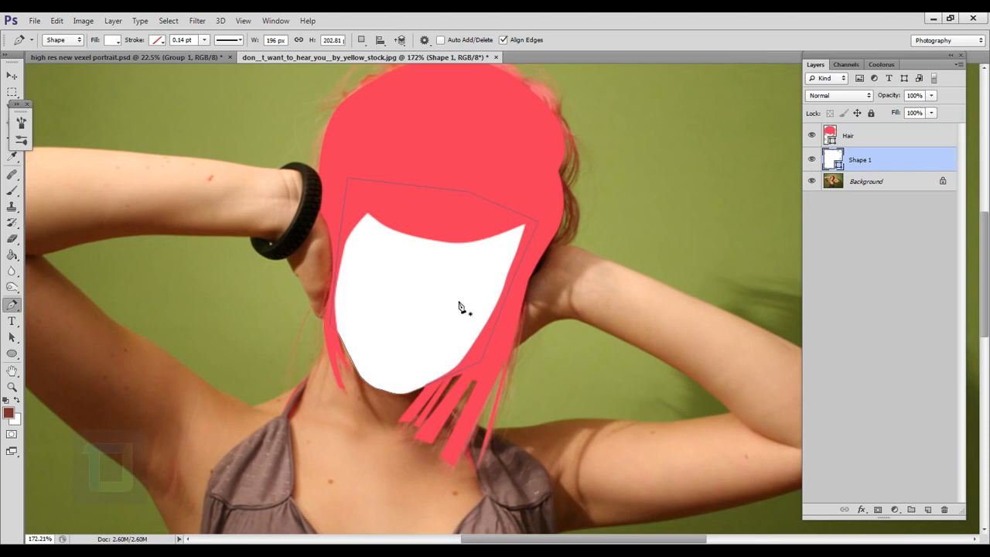
pyautogui.doubleClick(861, 160)
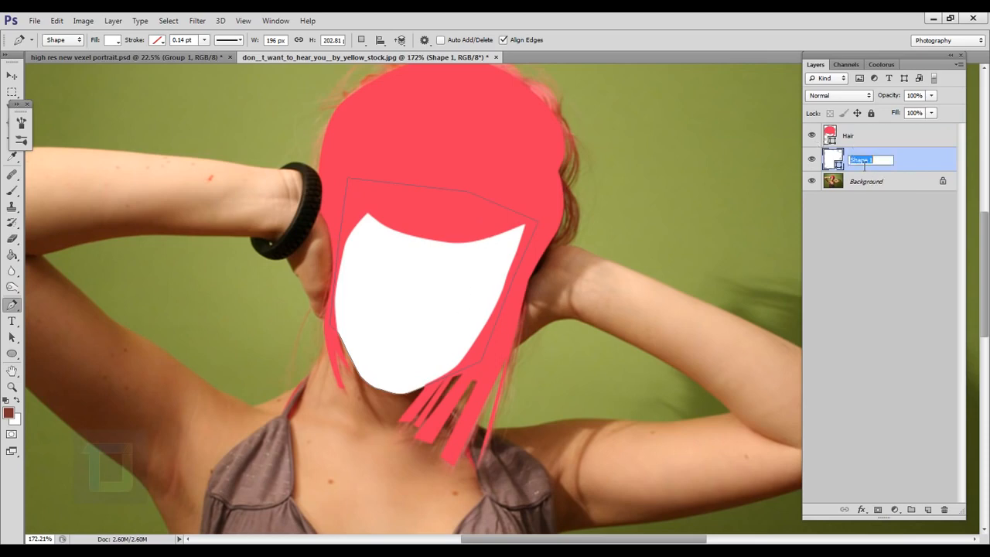
pyautogui.write('Face')
pyautogui.press('Return')
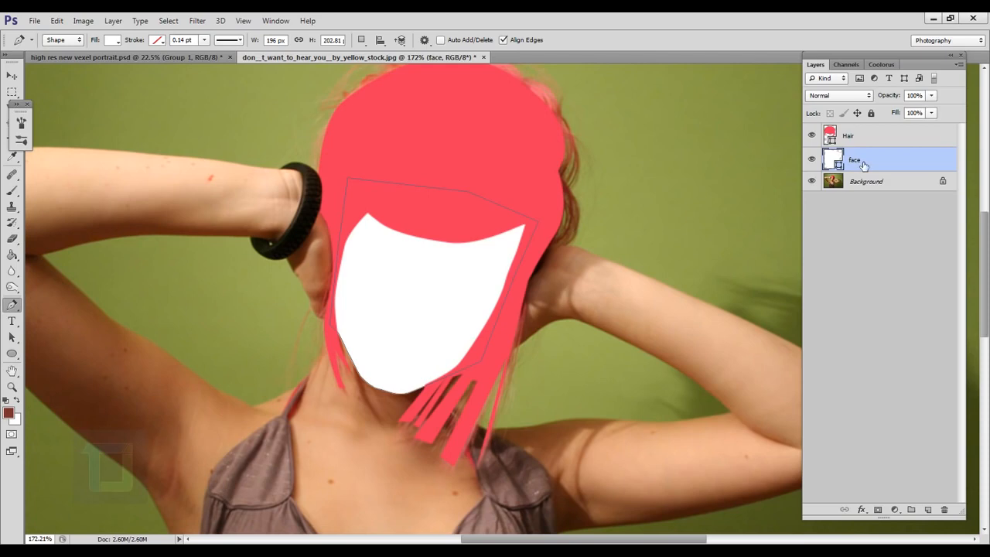
# Step: Hide the face layer and set its fill to skin tone #ecb18b, sampled from the cheek in the photo
pyautogui.click(811, 159)
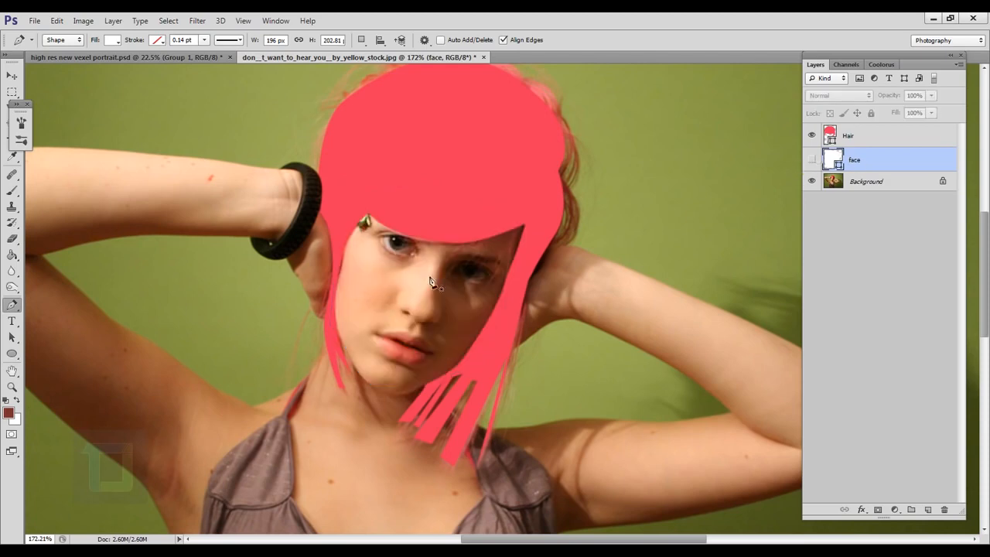
pyautogui.doubleClick(831, 163)
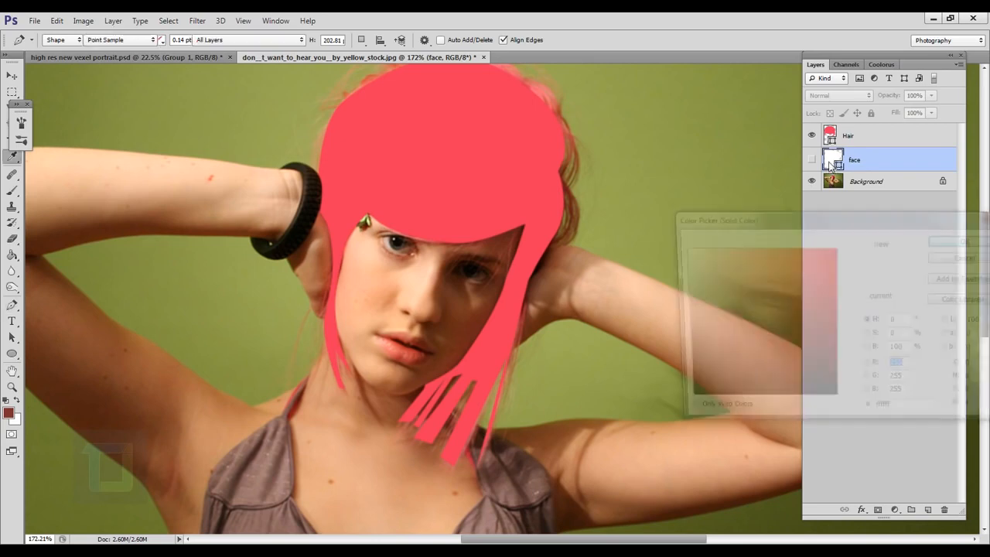
pyautogui.click(403, 295)
pyautogui.click(389, 302)
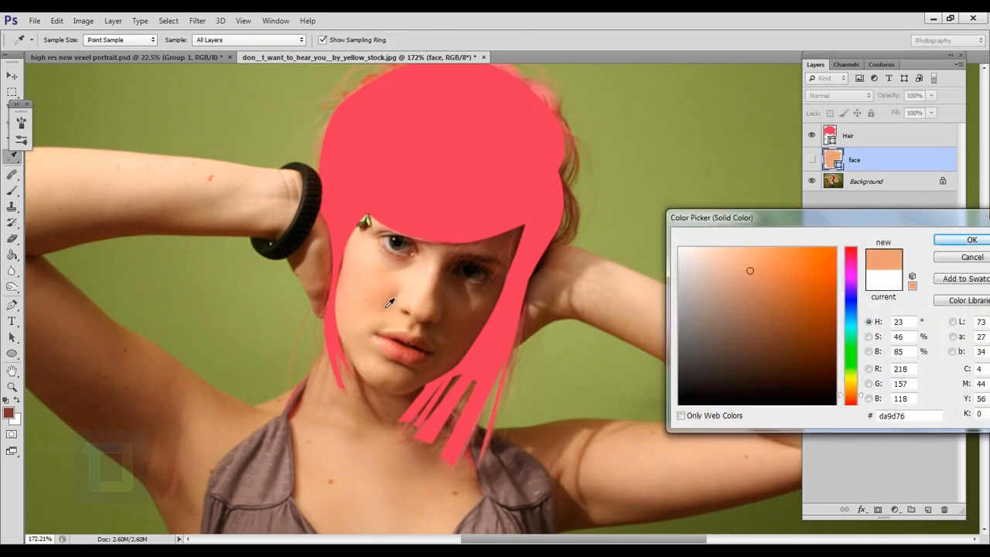
pyautogui.click(382, 296)
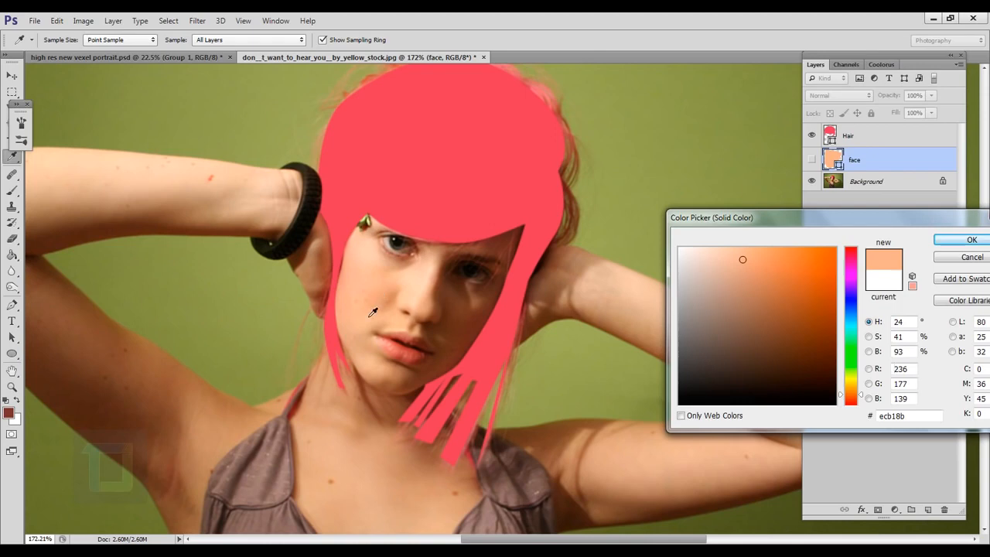
pyautogui.click(967, 241)
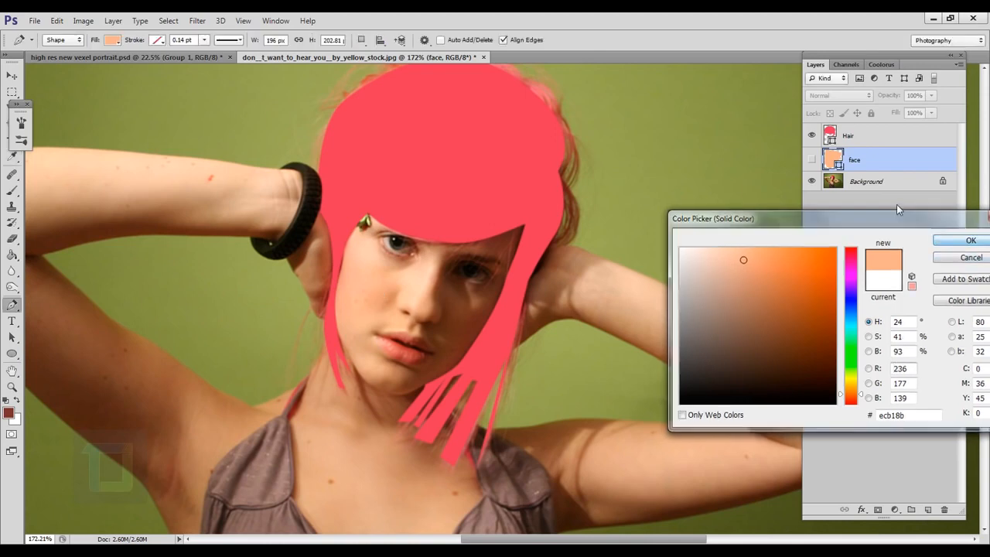
# Step: Show the face layer and check the filled face shape against the rest of the photo
pyautogui.click(812, 159)
pyautogui.scroll(-5, 526, 296)
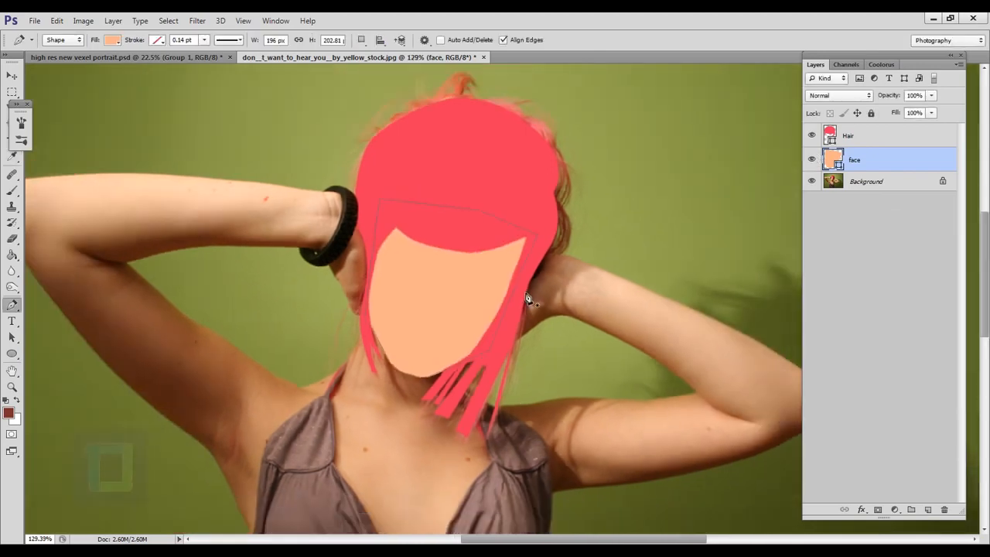
pyautogui.scroll(1, 510, 232)
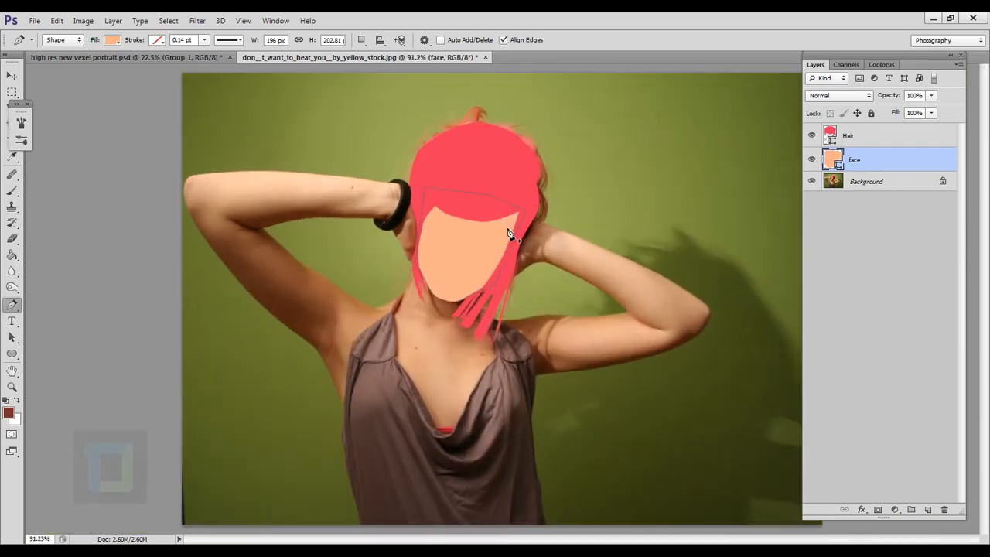
pyautogui.scroll(-1, 511, 233)
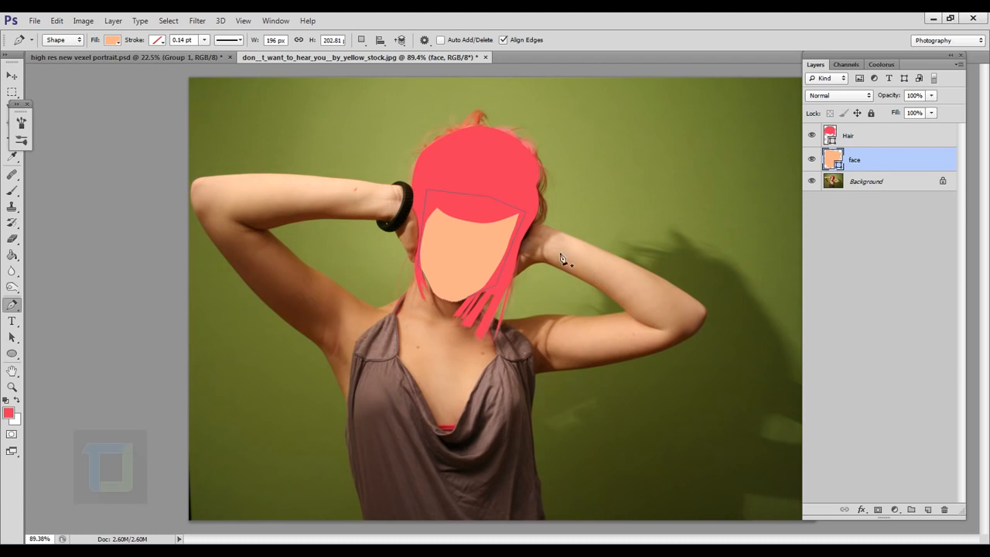
pyautogui.scroll(2, 508, 242)
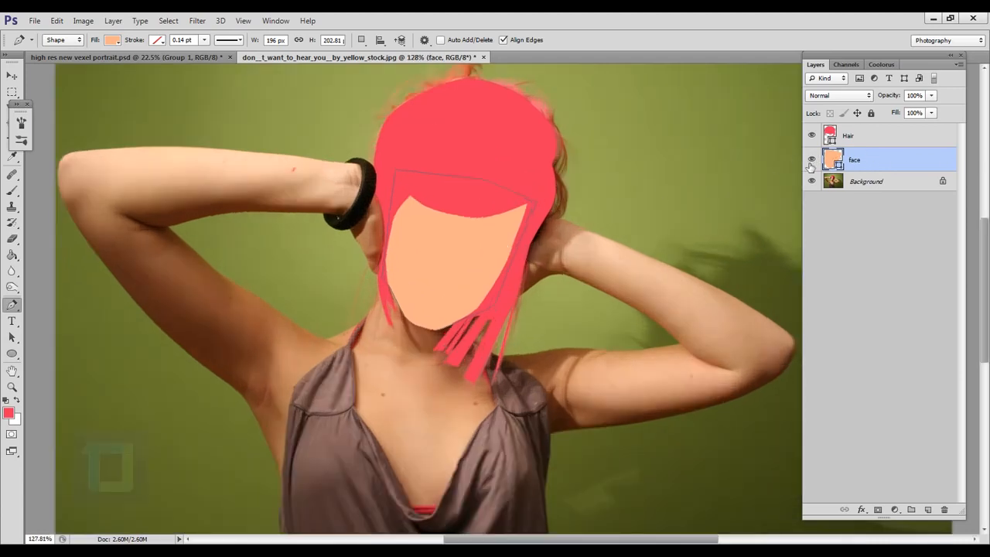
# Step: Hide the face layer and start a Pen tool shape along the upper lid of the shadowed eye, from inner to outer corner
pyautogui.click(812, 160)
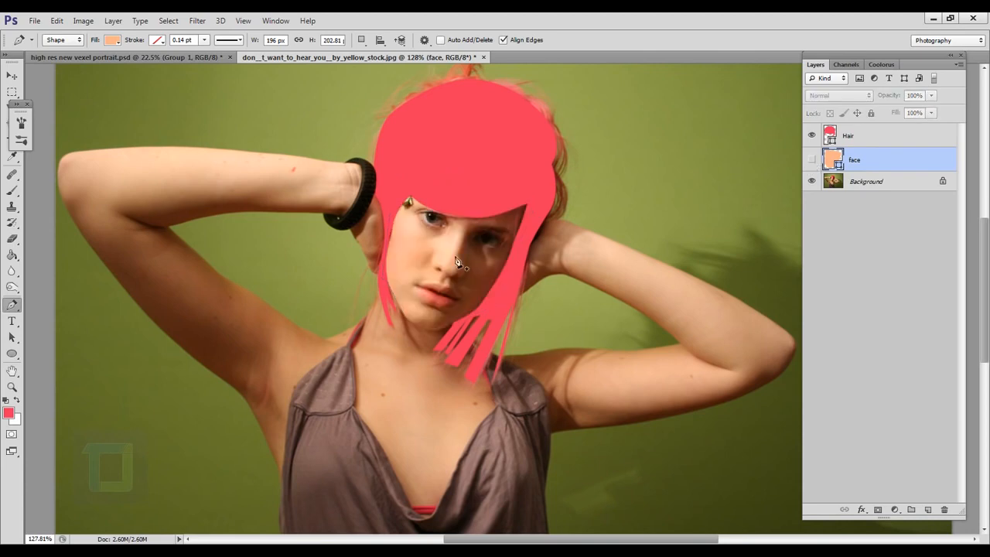
pyautogui.scroll(5, 475, 246)
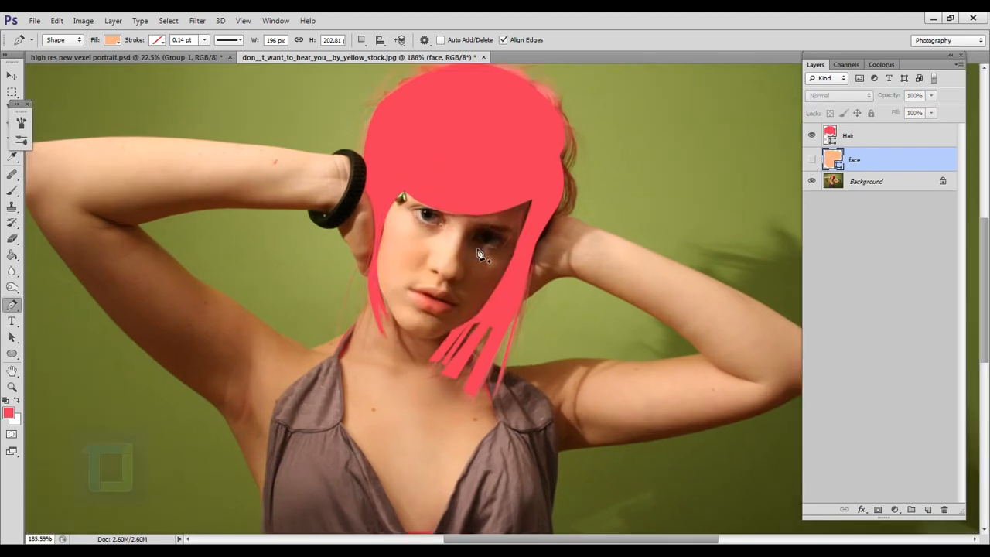
pyautogui.scroll(2, 508, 298)
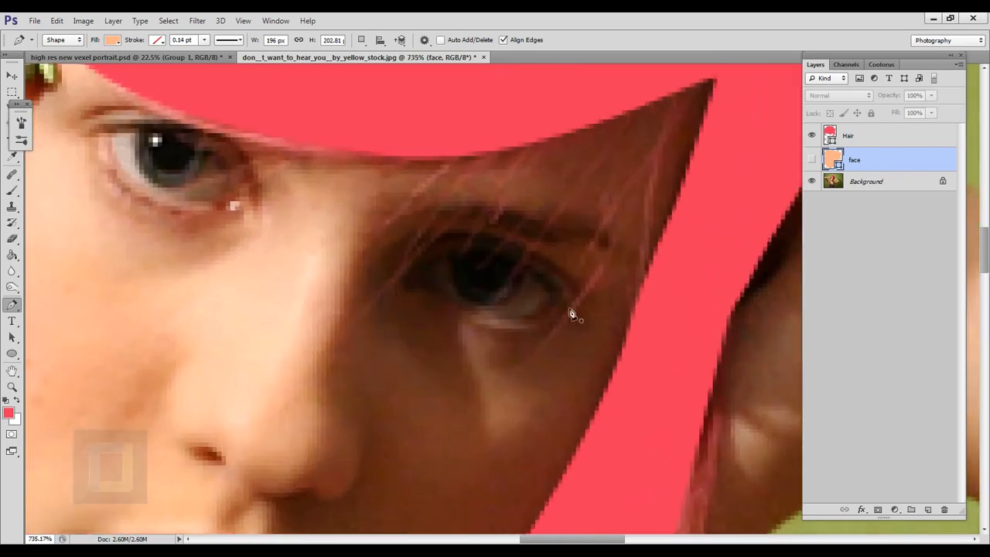
pyautogui.click(412, 265)
pyautogui.moveTo(504, 256); pyautogui.dragTo(561, 313)
pyautogui.scroll(3, 556, 301)
pyautogui.hotkey('ctrl', 'z')
pyautogui.moveTo(560, 275); pyautogui.dragTo(566, 288)
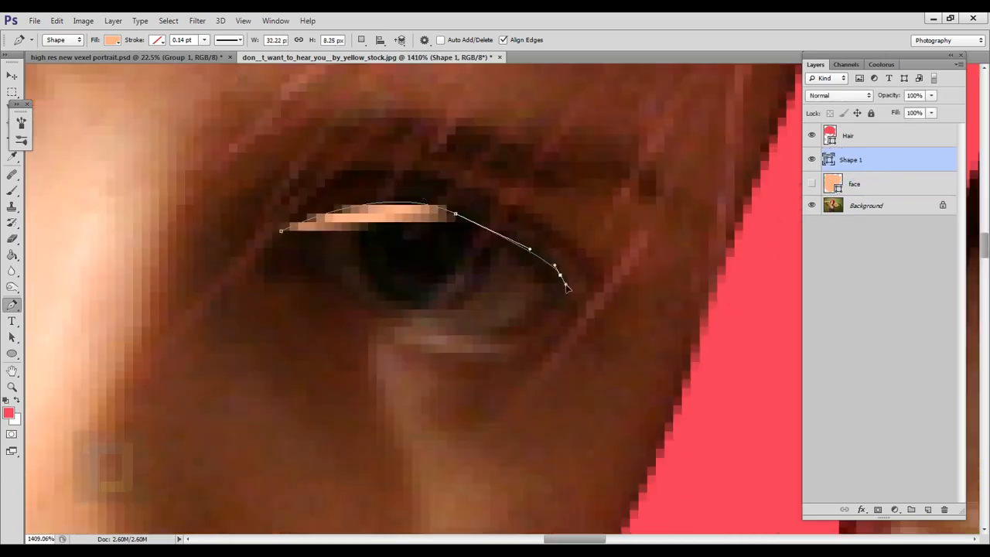
# Step: Continue the eye outline along the lower lid and close the path at the inner corner
pyautogui.keyDown('alt'); pyautogui.click(560, 276); pyautogui.keyUp('alt')
pyautogui.moveTo(497, 327); pyautogui.dragTo(470, 332)
pyautogui.moveTo(322, 276); pyautogui.dragTo(309, 262)
pyautogui.click(282, 231)
pyautogui.scroll(1, 281, 232)
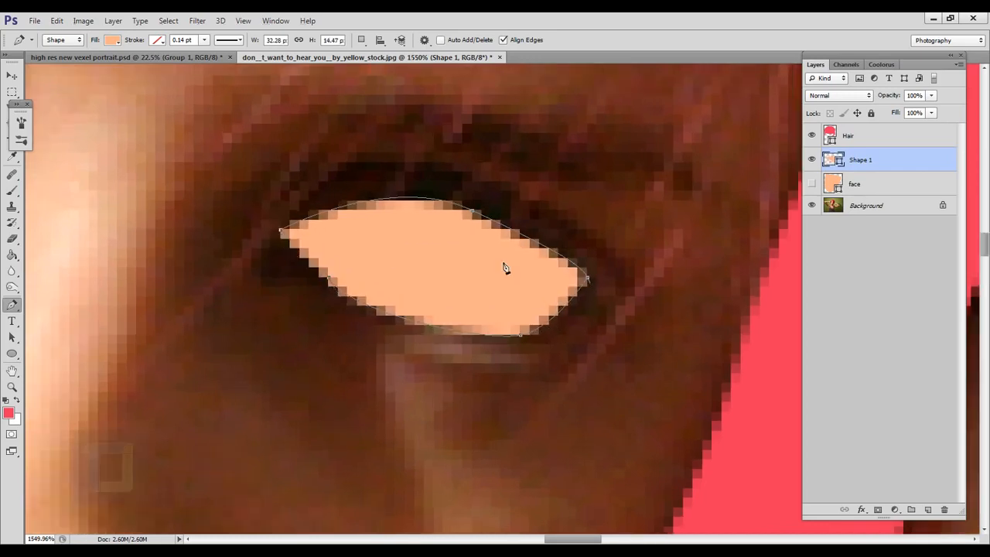
# Step: Set the new eye shape's fill to white (#ffffff)
pyautogui.scroll(-5, 505, 264)
pyautogui.scroll(-3, 522, 277)
pyautogui.scroll(4, 522, 277)
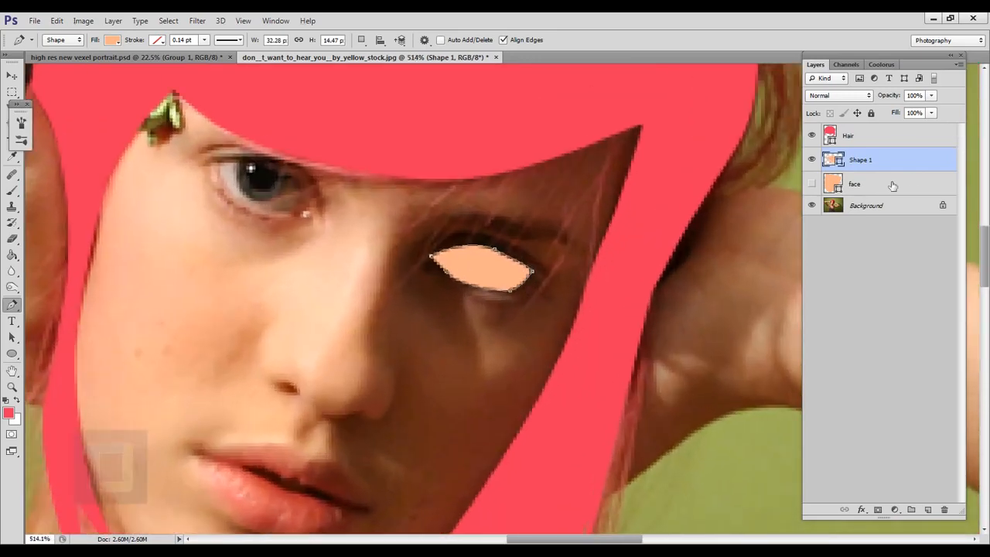
pyautogui.doubleClick(834, 159)
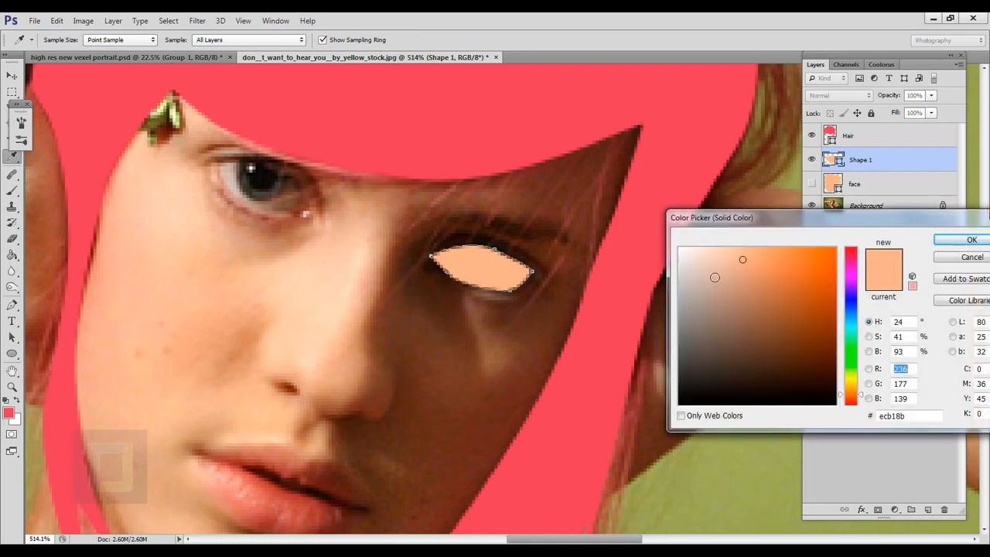
pyautogui.moveTo(714, 278); pyautogui.dragTo(679, 248)
pyautogui.click(971, 240)
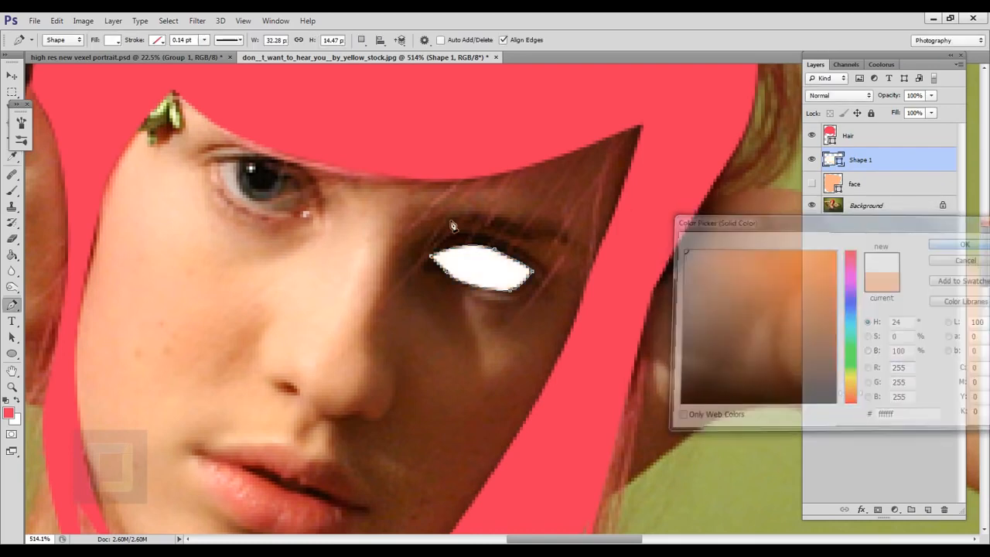
# Step: Lower the white eye shape's opacity to 10% so the photo can be seen through it
pyautogui.scroll(3, 519, 283)
pyautogui.scroll(3, 514, 301)
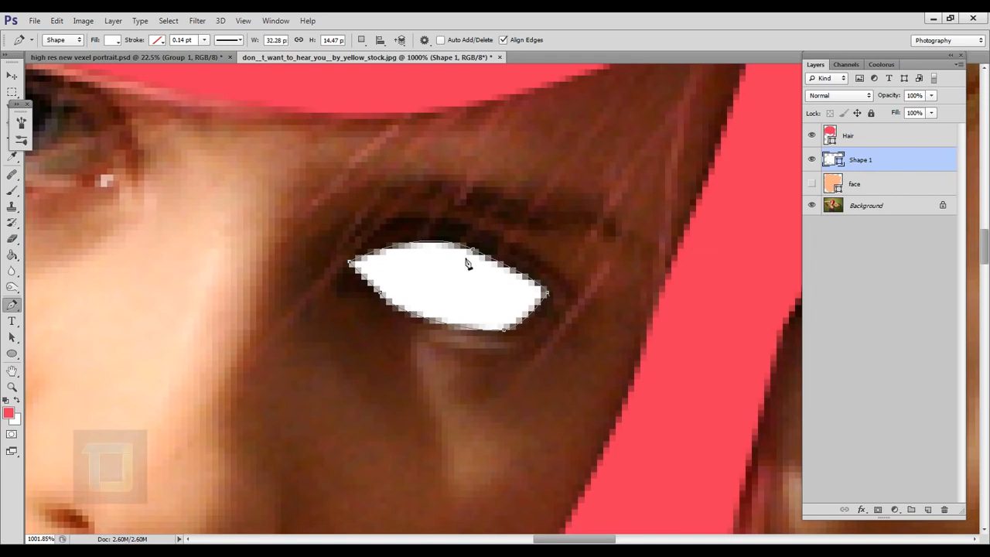
pyautogui.scroll(2, 453, 272)
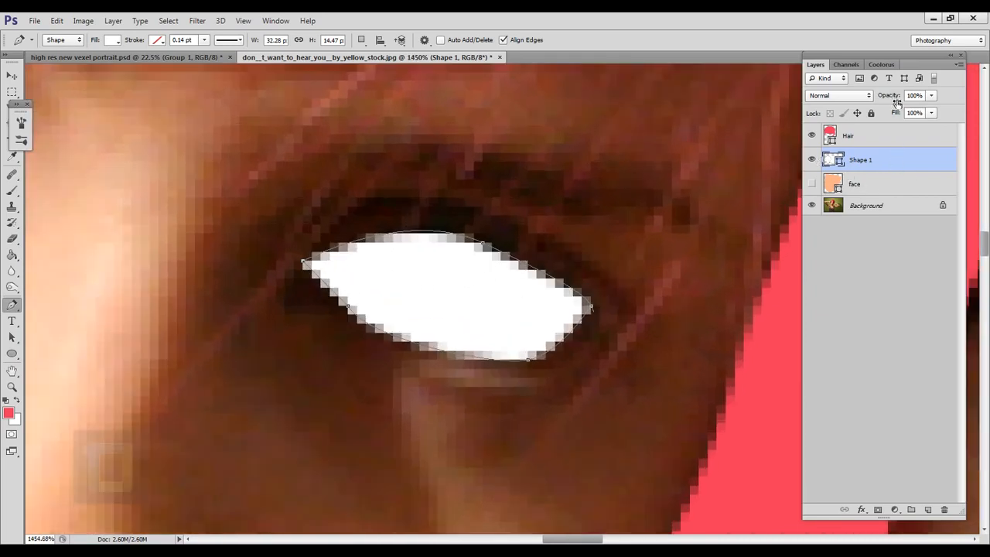
pyautogui.moveTo(897, 99); pyautogui.dragTo(841, 96)
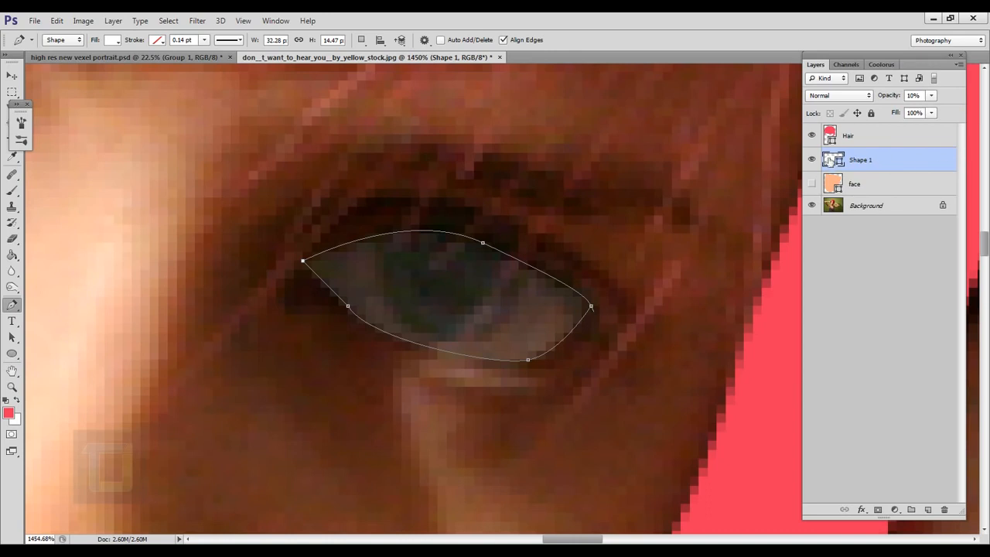
# Step: Hide the eye shape, compare the irises of both eyes in the photo, and show the shape again
pyautogui.click(816, 160)
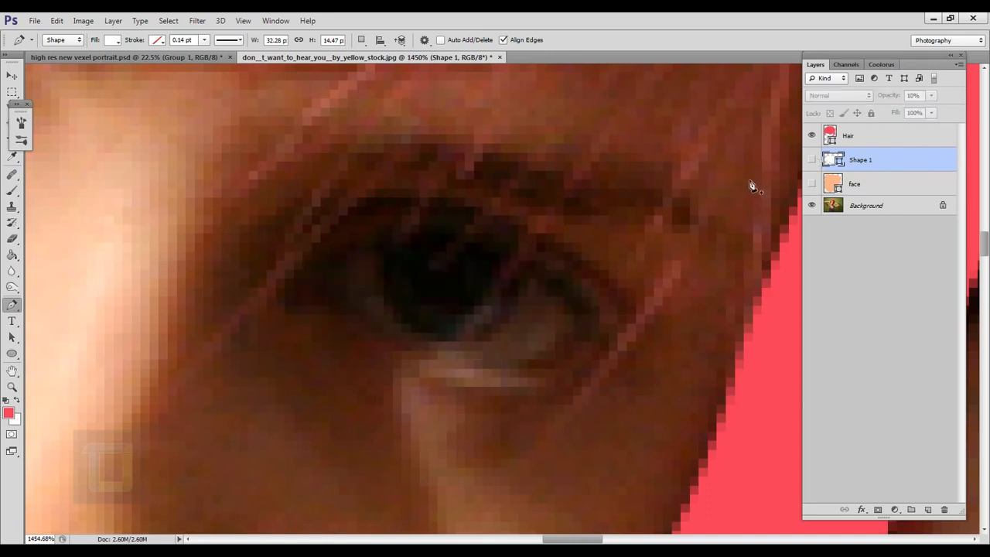
pyautogui.moveTo(449, 198); pyautogui.dragTo(340, 274)
pyautogui.moveTo(149, 135); pyautogui.dragTo(311, 177)
pyautogui.scroll(3, 299, 190)
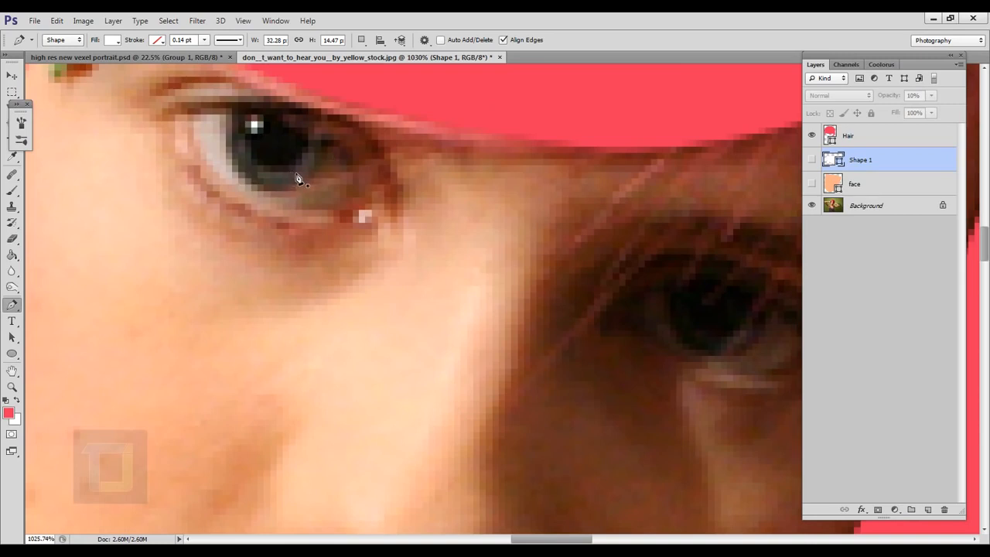
pyautogui.moveTo(725, 329); pyautogui.dragTo(536, 294)
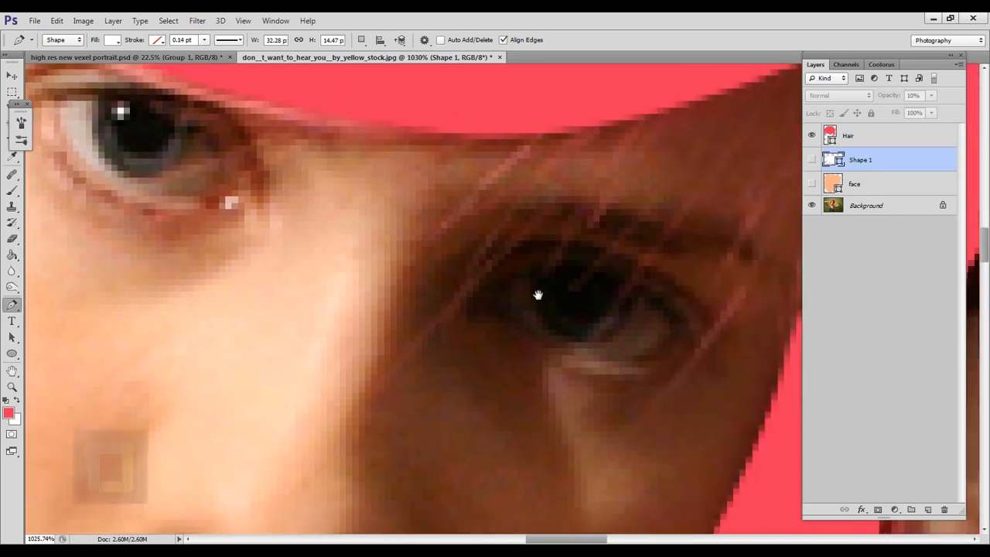
pyautogui.scroll(1, 596, 329)
pyautogui.click(811, 159)
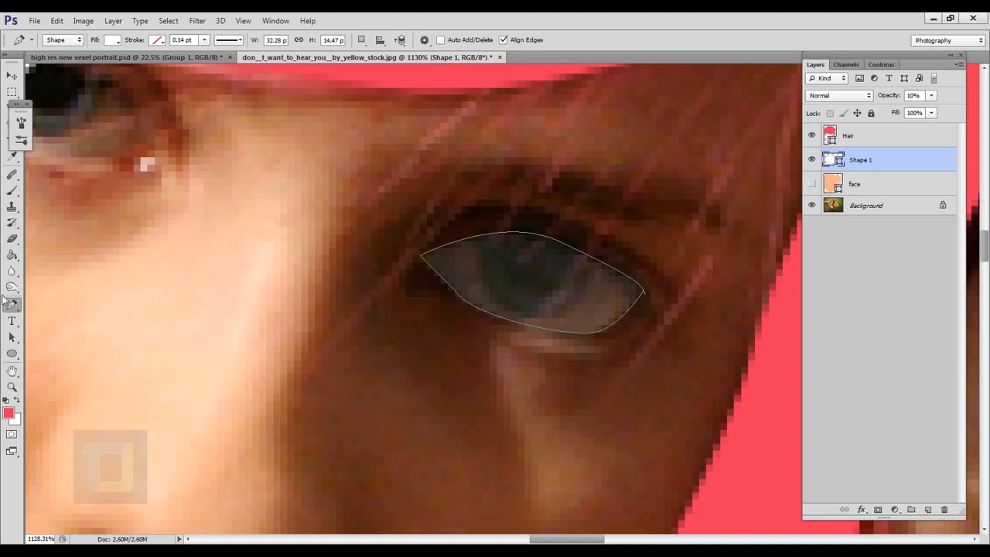
# Step: Draw a circle about 9 px across with the Ellipse tool and move it onto the iris of the shadowed eye
pyautogui.click(12, 354)
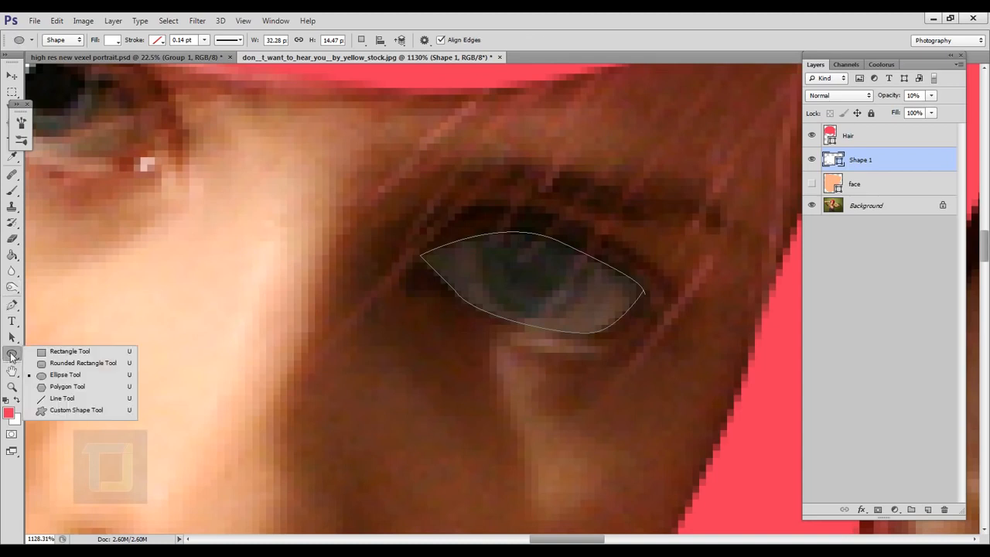
pyautogui.click(73, 379)
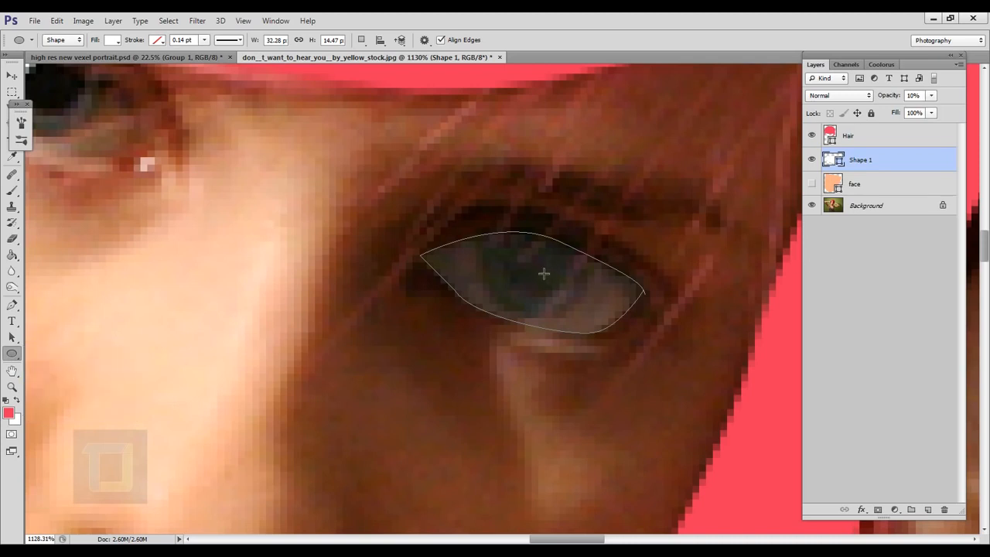
pyautogui.moveTo(534, 269); pyautogui.dragTo(624, 214)
pyautogui.press('shift')
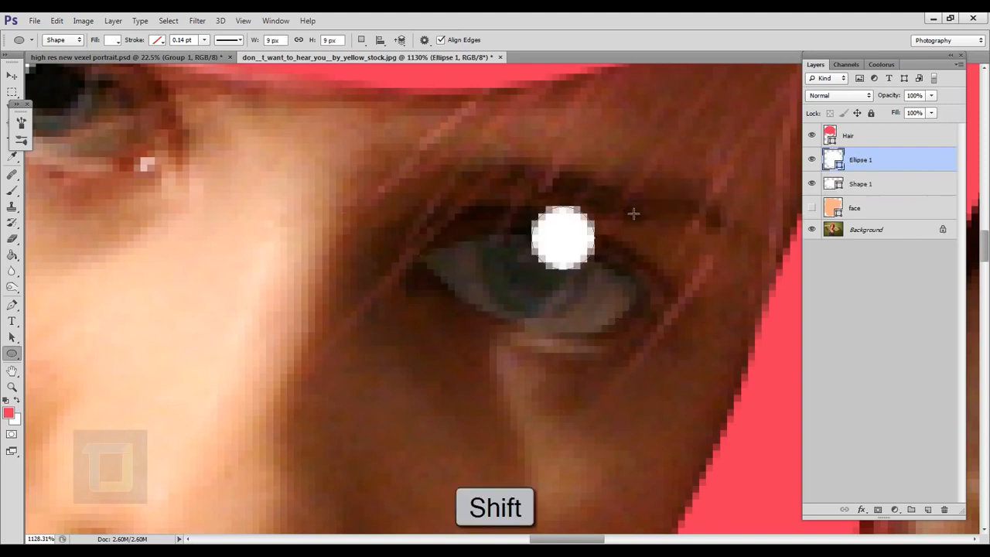
pyautogui.click(12, 76)
pyautogui.moveTo(569, 244); pyautogui.dragTo(534, 279)
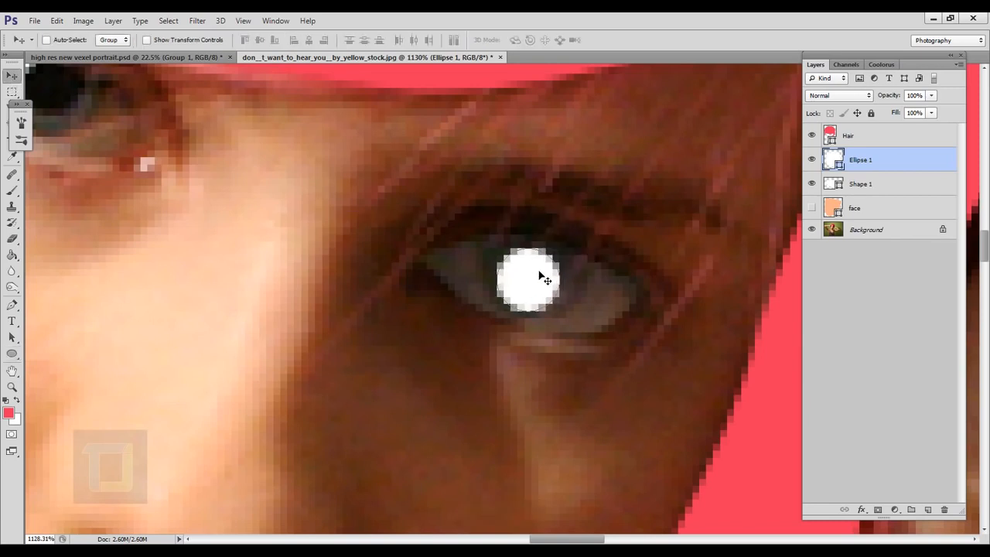
# Step: Scale the circle proportionally to about 156% with Free Transform so it covers the iris
pyautogui.hotkey('ctrl', 't')
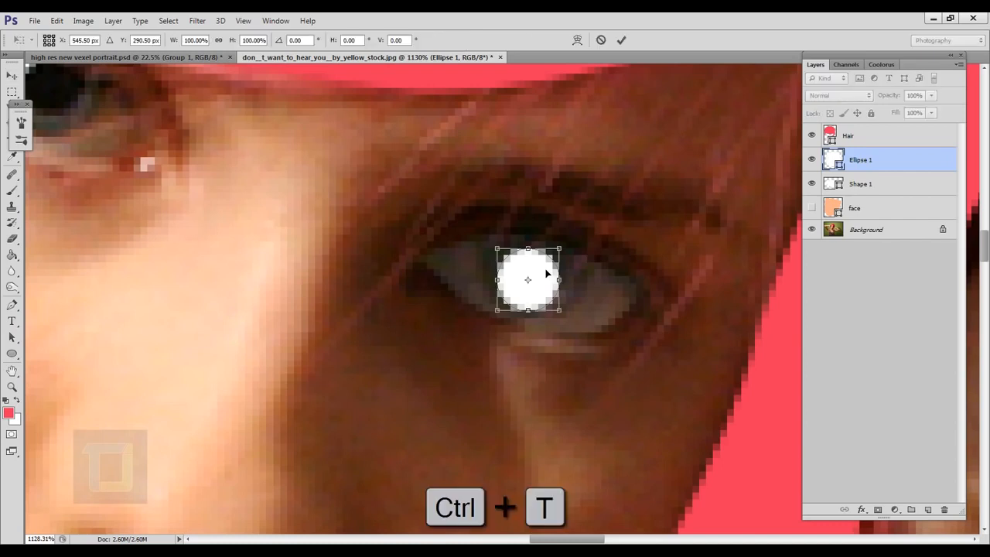
pyautogui.moveTo(570, 251); pyautogui.dragTo(599, 223)
pyautogui.moveTo(575, 282); pyautogui.dragTo(567, 281)
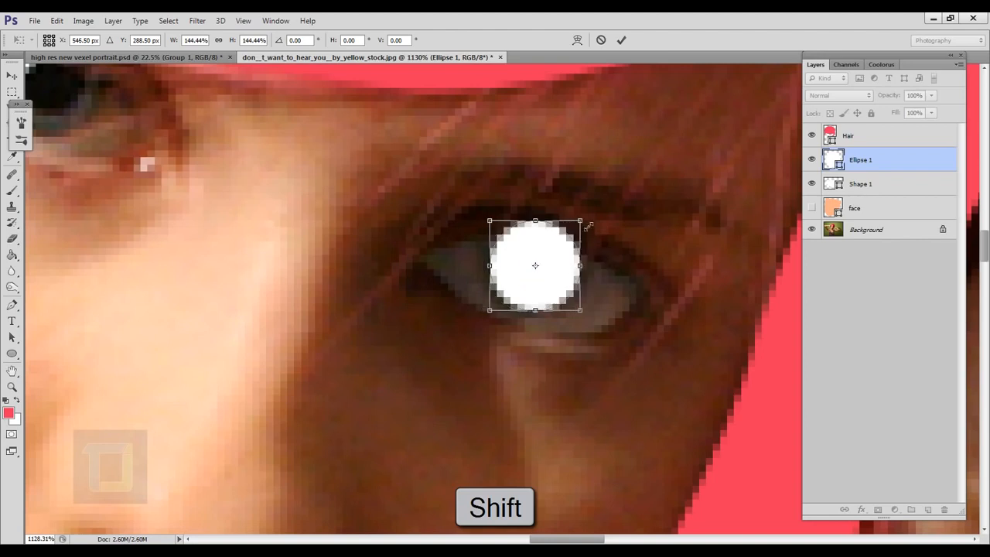
pyautogui.moveTo(588, 225); pyautogui.dragTo(592, 222)
pyautogui.moveTo(563, 282); pyautogui.dragTo(558, 286)
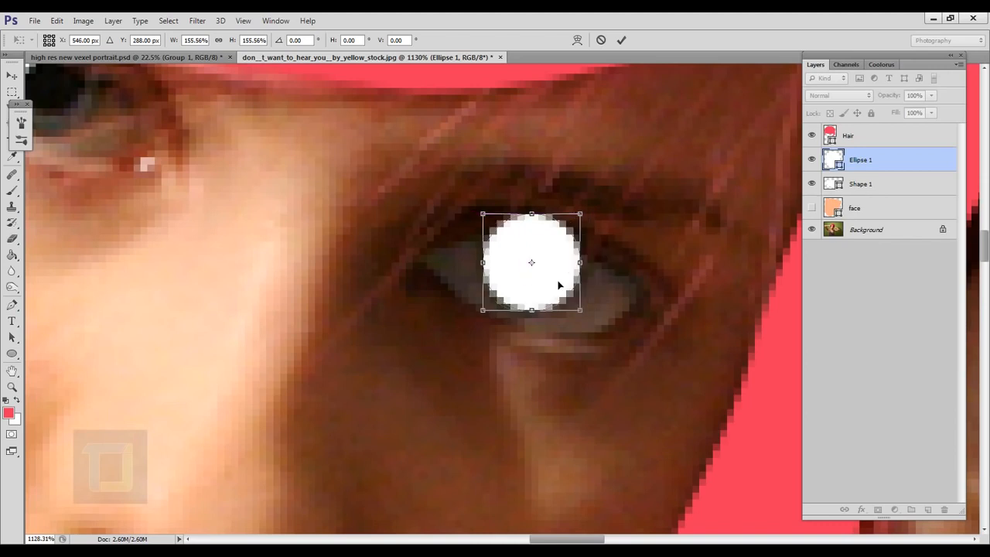
pyautogui.click(621, 40)
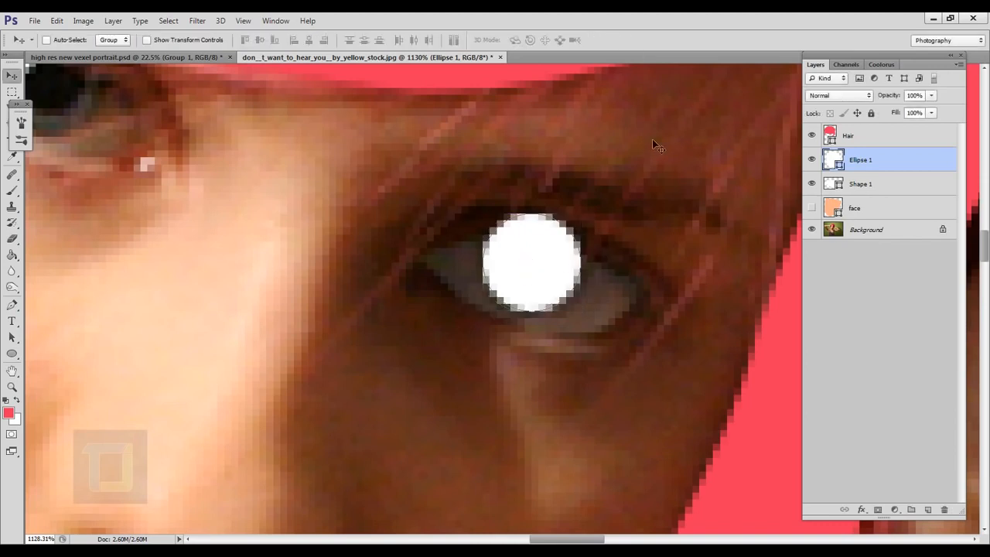
# Step: Set the iris circle's fill to a medium teal blue with a hue of 185°
pyautogui.doubleClick(835, 160)
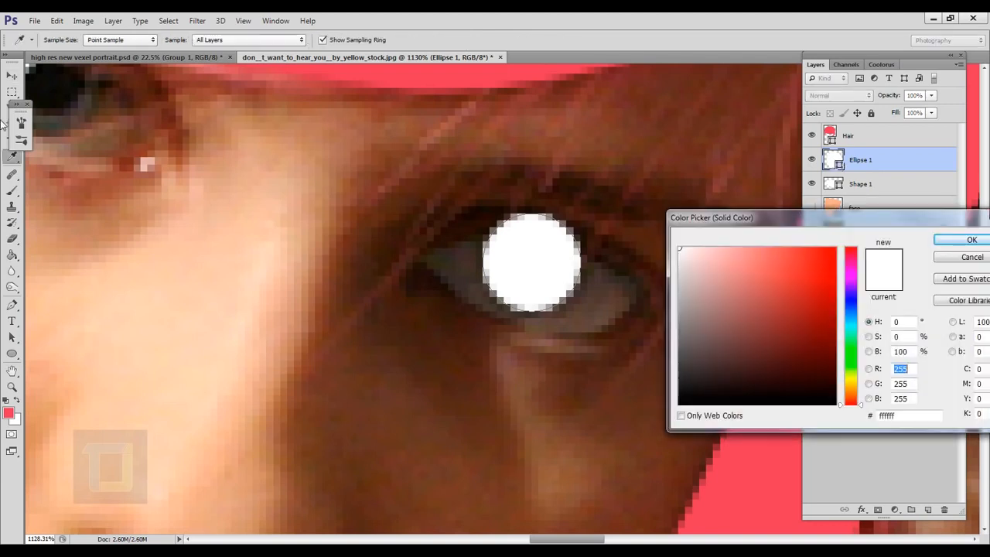
pyautogui.click(66, 120)
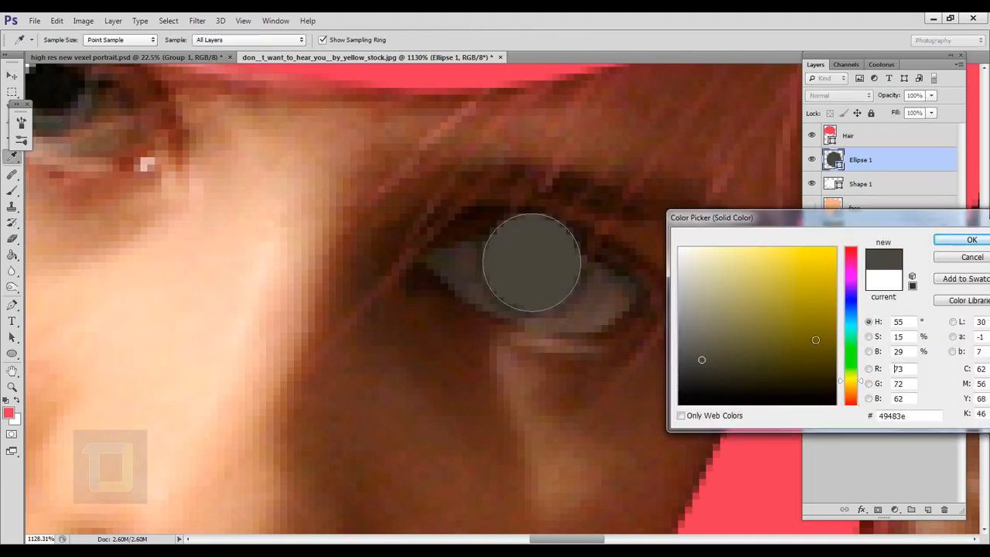
pyautogui.click(850, 324)
pyautogui.moveTo(769, 342); pyautogui.dragTo(782, 330)
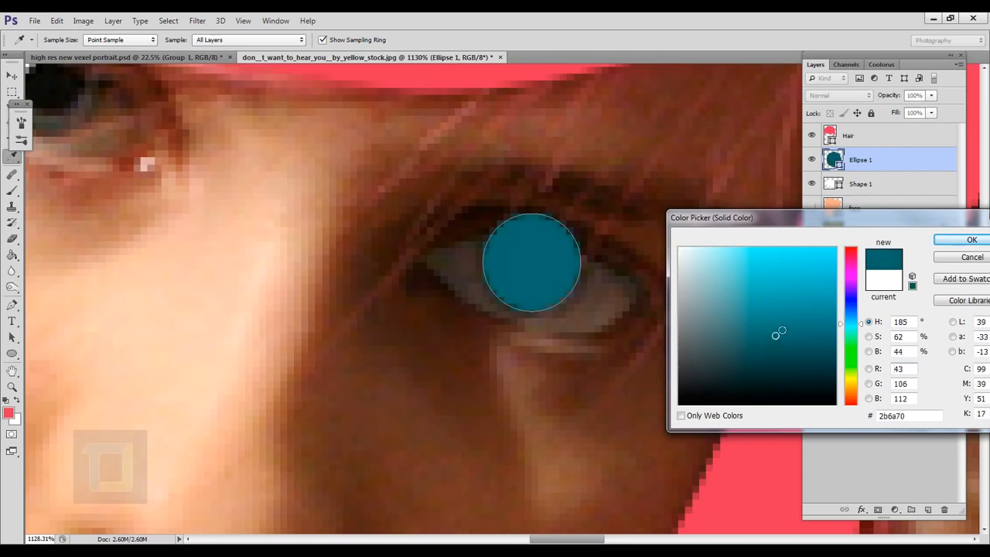
pyautogui.moveTo(754, 291); pyautogui.dragTo(735, 286)
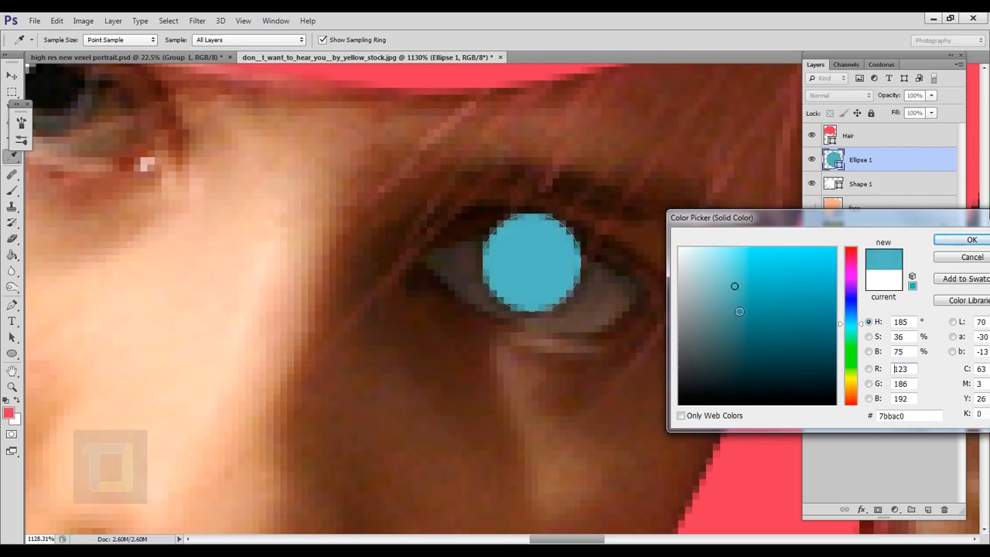
pyautogui.click(748, 316)
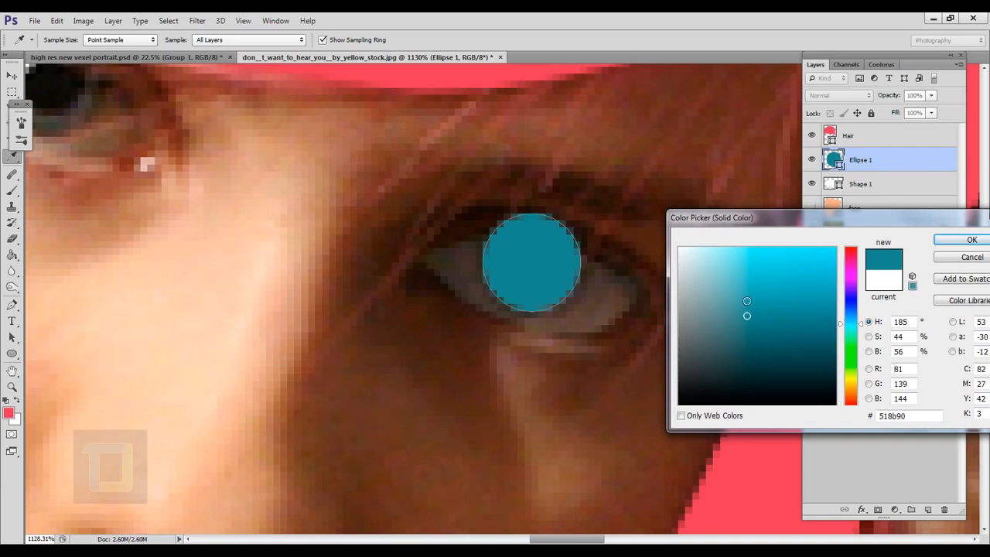
pyautogui.click(959, 240)
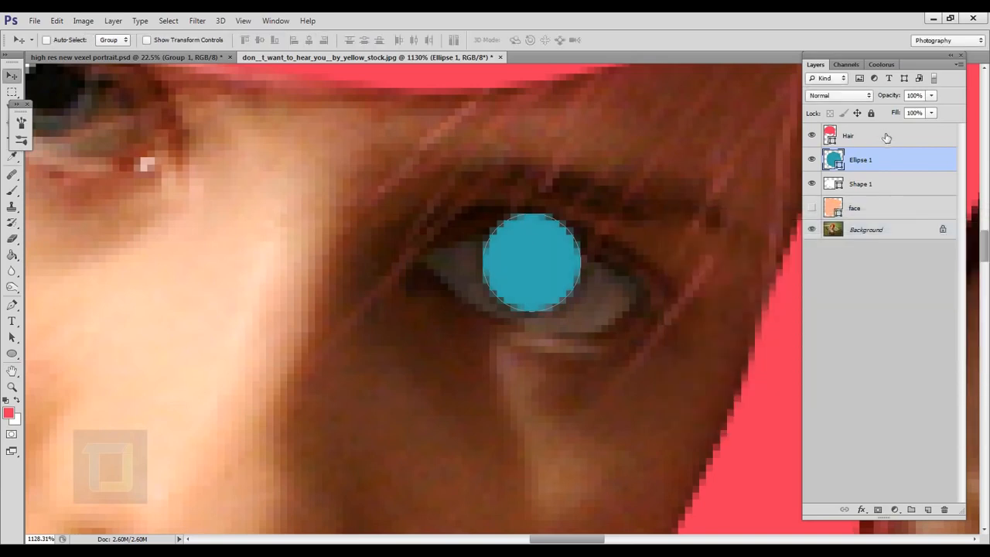
# Step: Select the white eye shape beneath the iris, toggle its visibility to check it, and restore its opacity to 100%
pyautogui.click(870, 190)
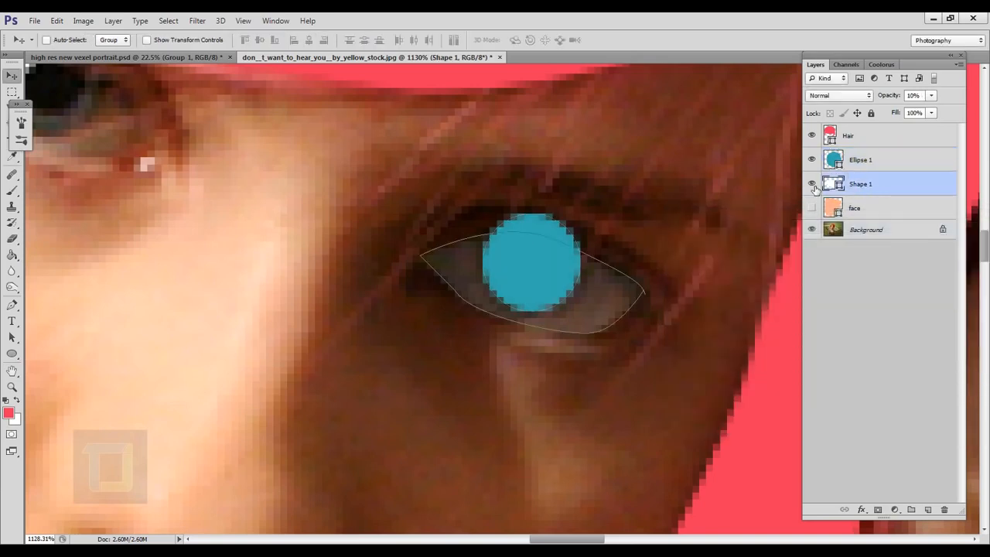
pyautogui.click(812, 184)
pyautogui.click(812, 184)
pyautogui.moveTo(891, 98); pyautogui.dragTo(959, 99)
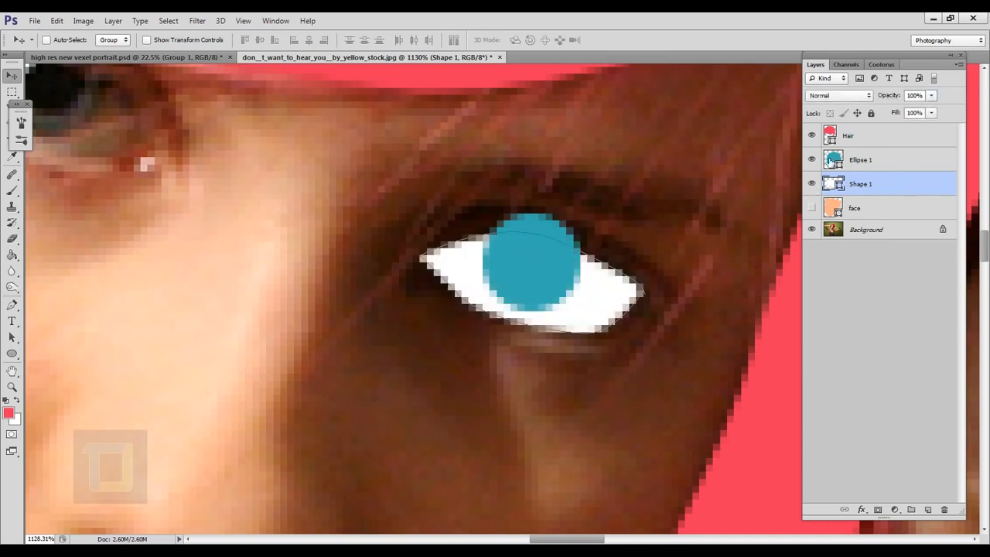
# Step: Clip the teal iris circle to the white eye shape beneath it with a clipping mask, toggling the circle's visibility to check it
pyautogui.click(814, 160)
pyautogui.click(814, 160)
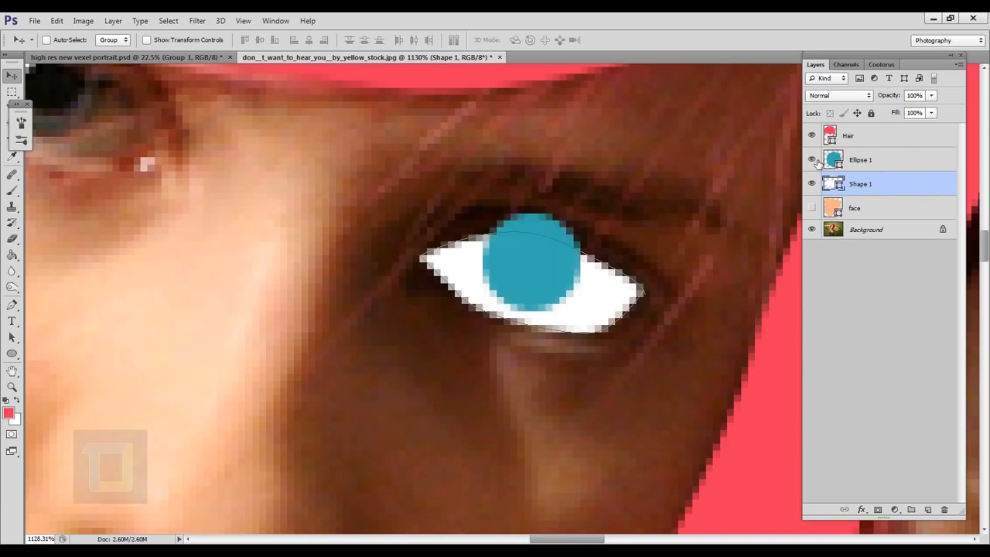
pyautogui.click(915, 165)
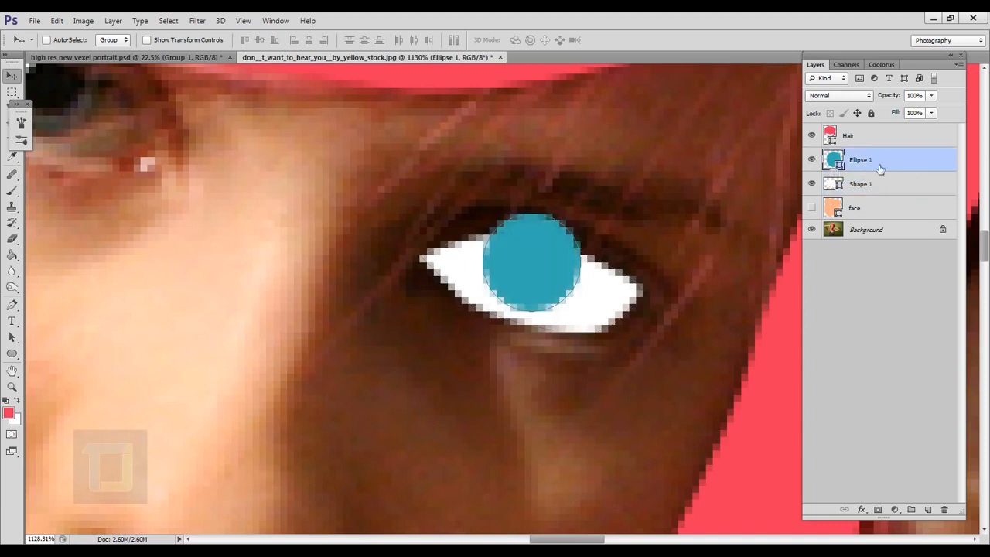
pyautogui.click(814, 161)
pyautogui.click(815, 160)
pyautogui.rightClick(913, 161)
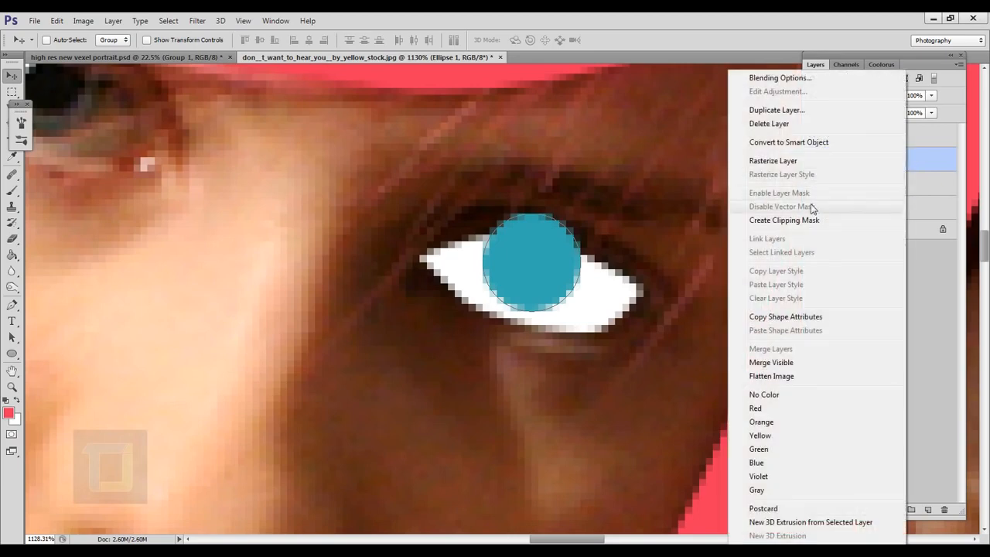
pyautogui.click(802, 223)
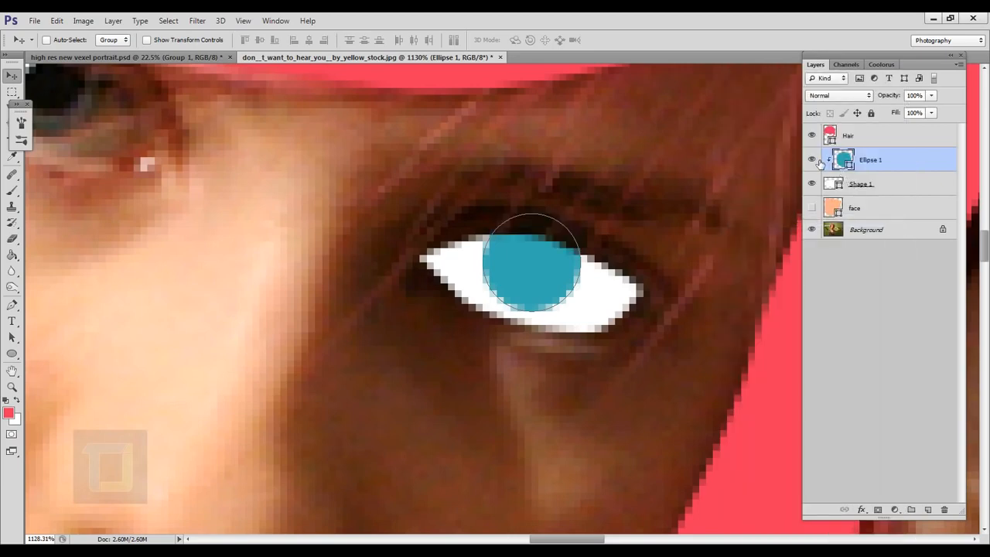
pyautogui.click(813, 160)
pyautogui.click(814, 160)
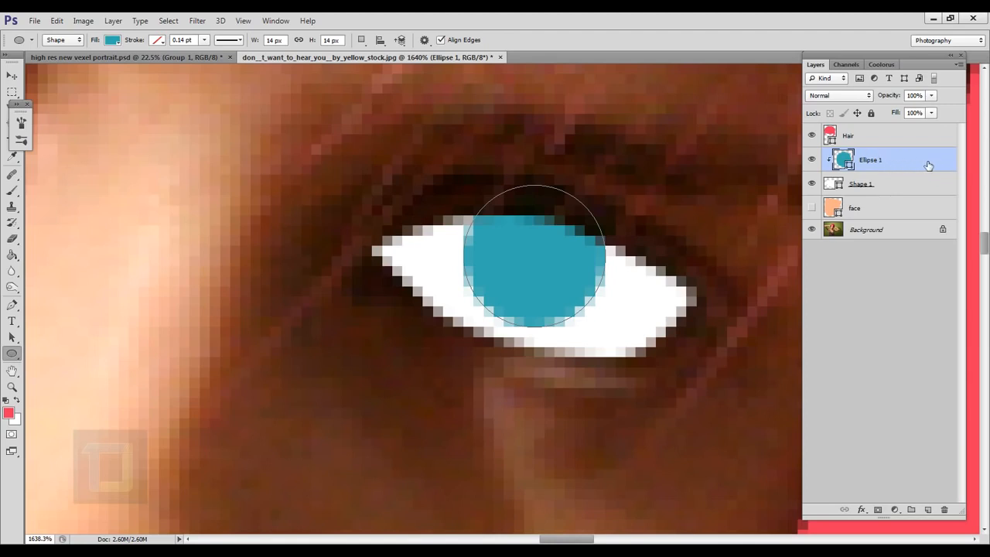
# Step: Duplicate the iris circle and fill the copy with black (000000) for the pupil
pyautogui.hotkey('ctrl', 'j')
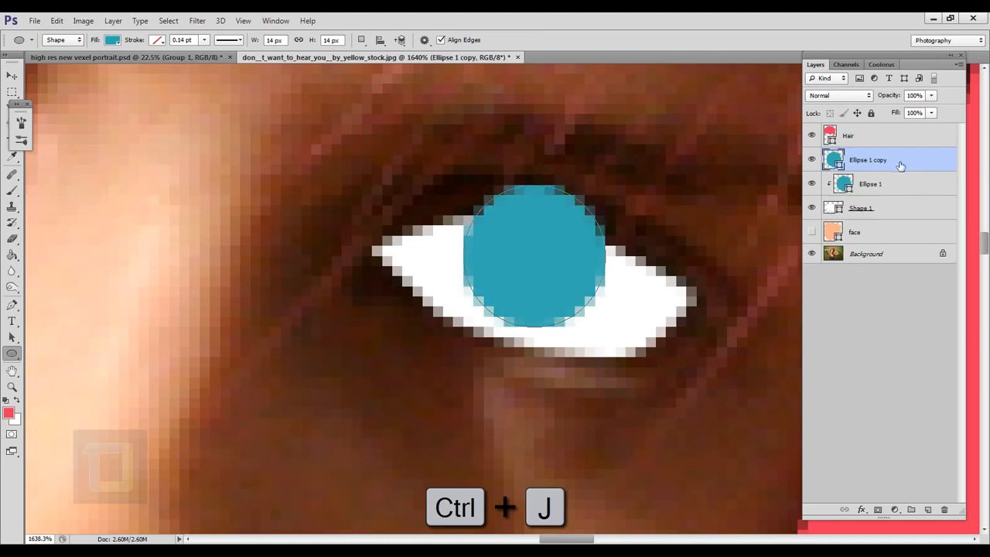
pyautogui.doubleClick(836, 161)
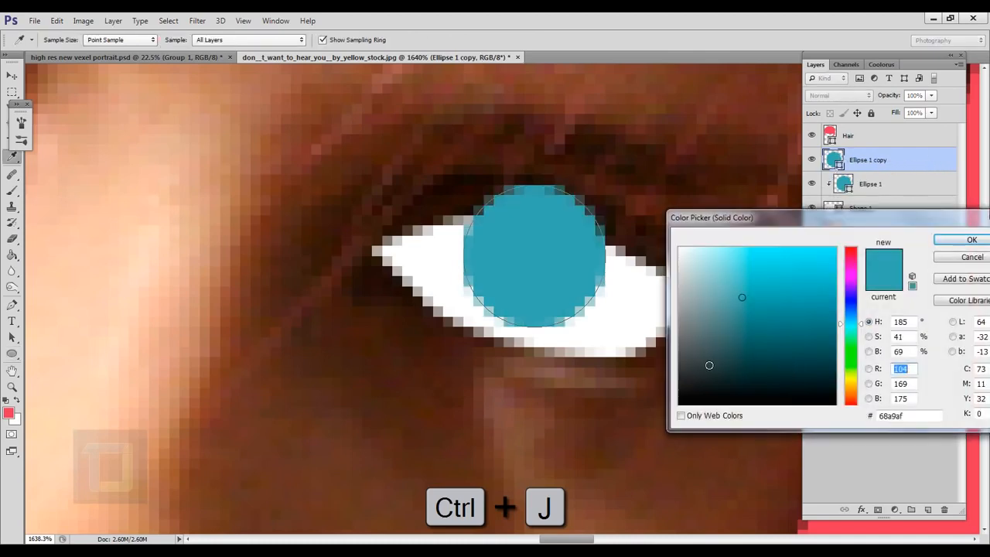
pyautogui.moveTo(708, 365); pyautogui.dragTo(645, 454)
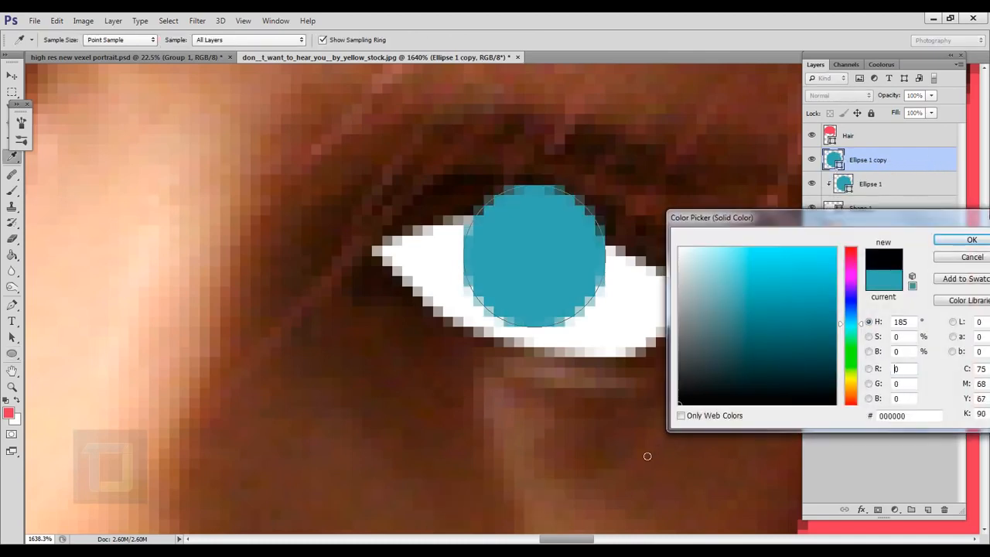
pyautogui.click(959, 240)
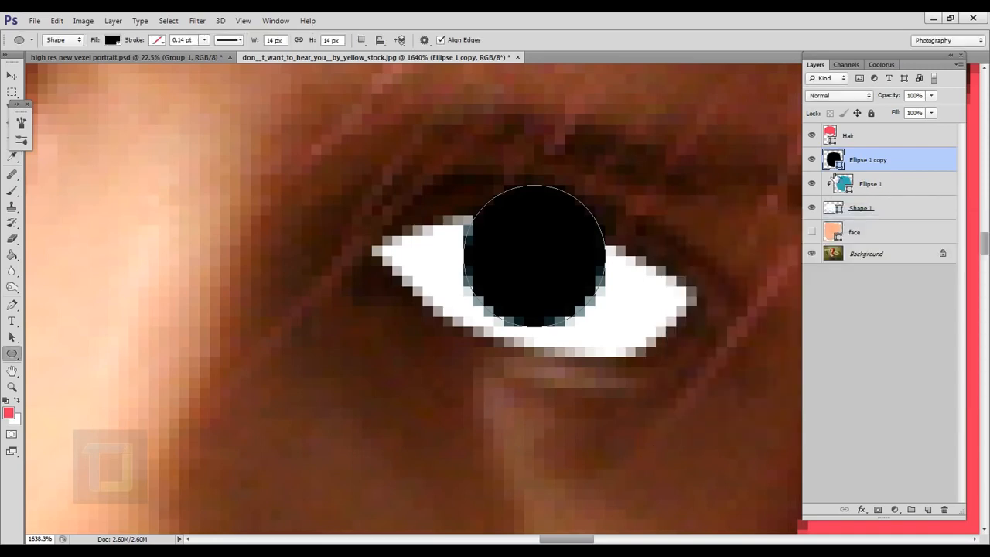
# Step: Scale the black pupil circle down to about 10 px across with Free Transform and clip it to the white eye shape
pyautogui.hotkey('ctrl', 't')
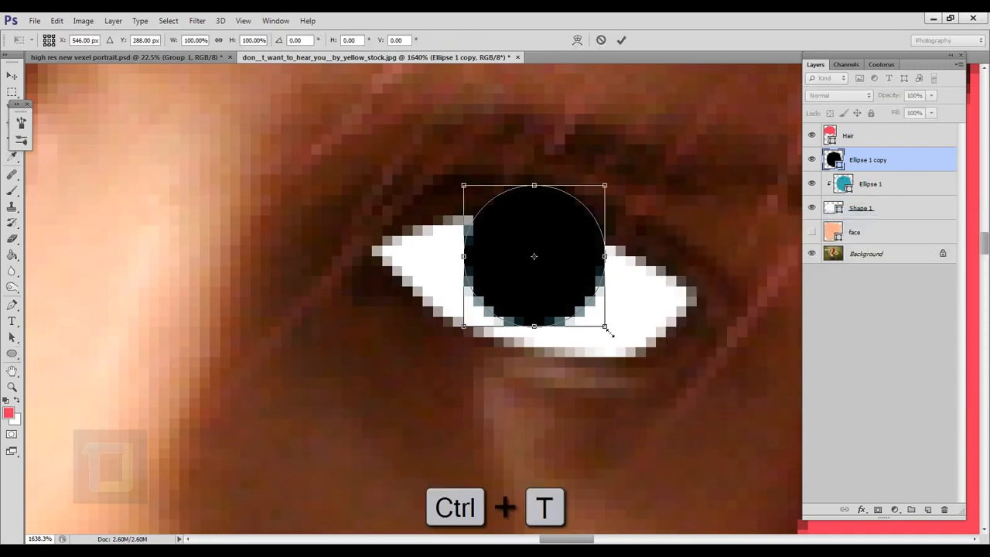
pyautogui.moveTo(608, 331); pyautogui.dragTo(581, 286)
pyautogui.moveTo(557, 261); pyautogui.dragTo(562, 269)
pyautogui.press('Return')
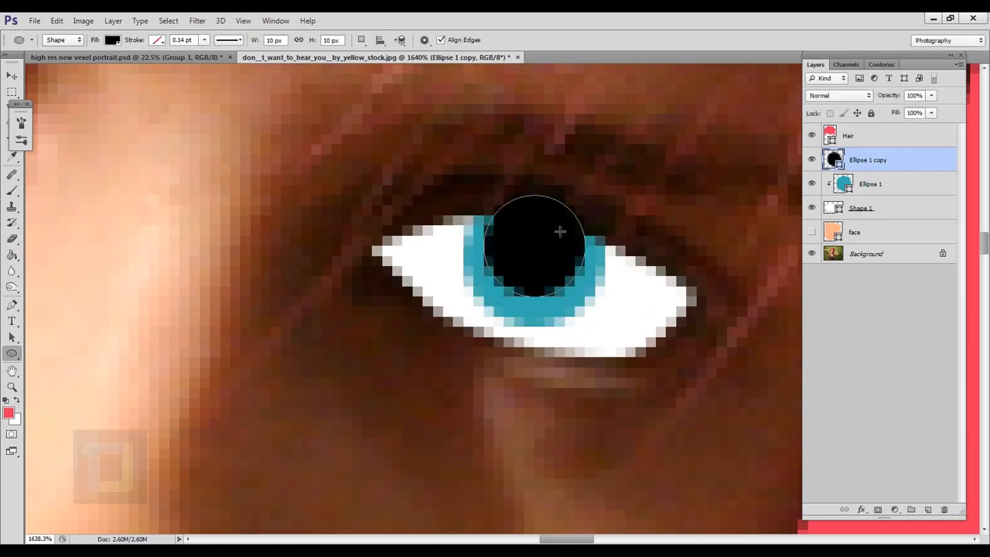
pyautogui.rightClick(915, 158)
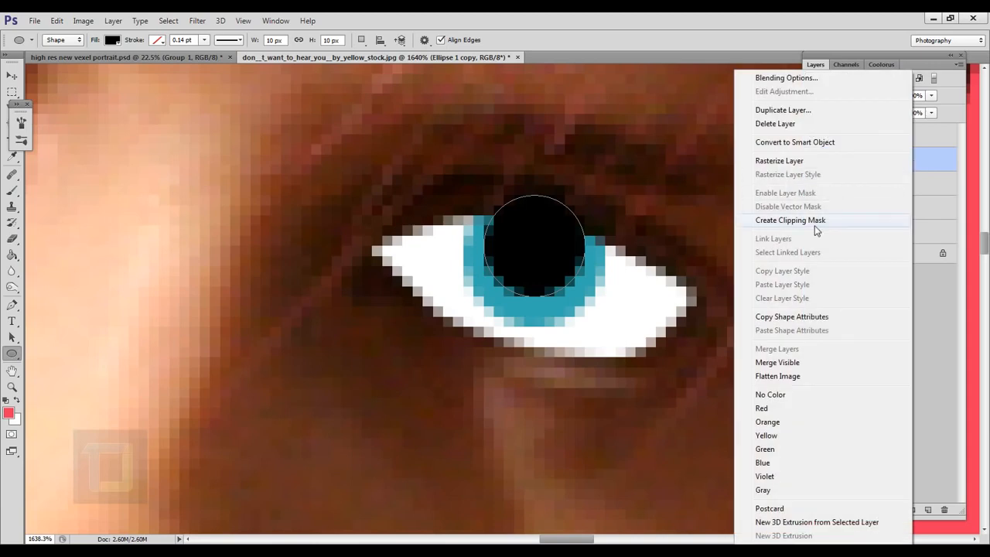
pyautogui.click(816, 223)
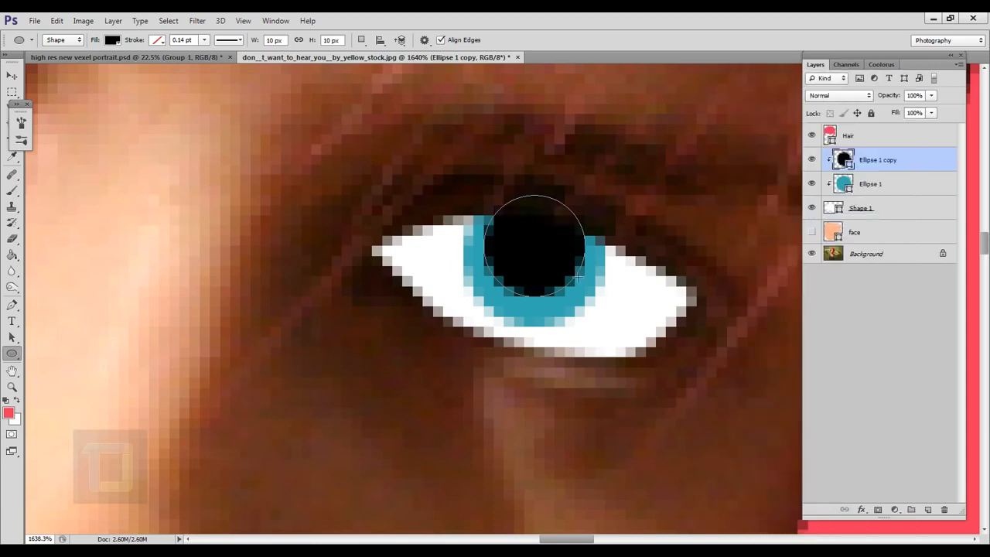
# Step: Duplicate the pupil circle and fill the copy with white (ffffff) for the eye highlight
pyautogui.scroll(-5, 618, 267)
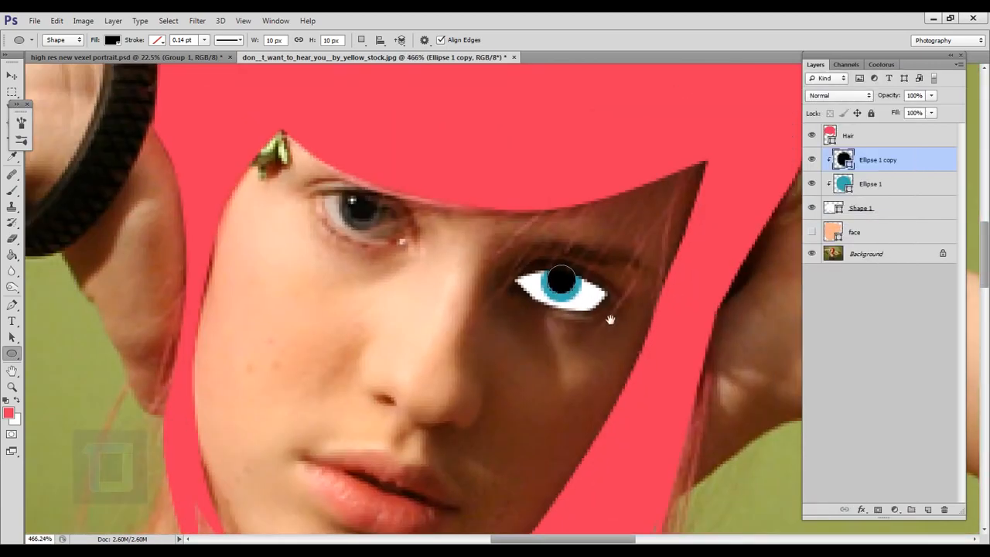
pyautogui.scroll(4, 612, 318)
pyautogui.moveTo(152, 172); pyautogui.dragTo(315, 201)
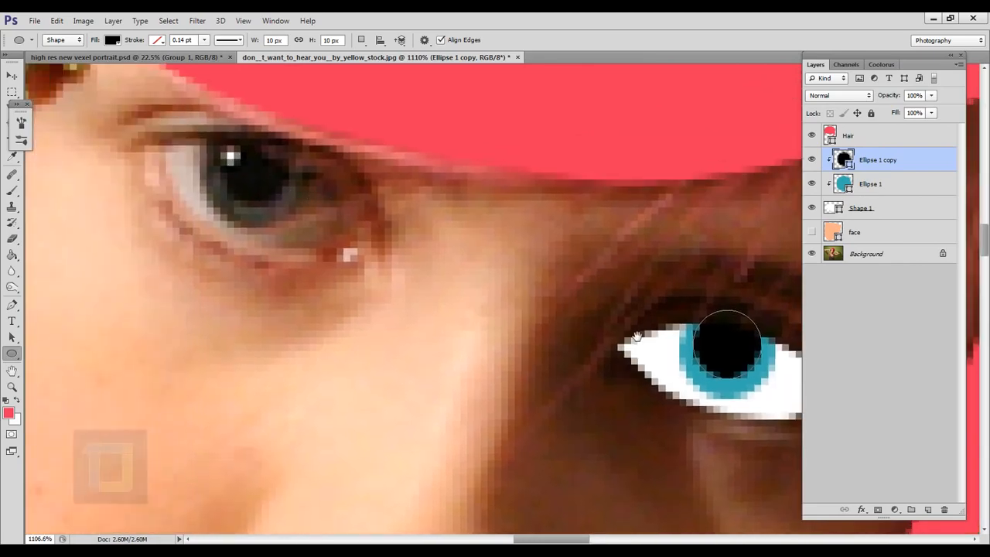
pyautogui.moveTo(616, 335); pyautogui.dragTo(441, 320)
pyautogui.moveTo(536, 188); pyautogui.dragTo(512, 101)
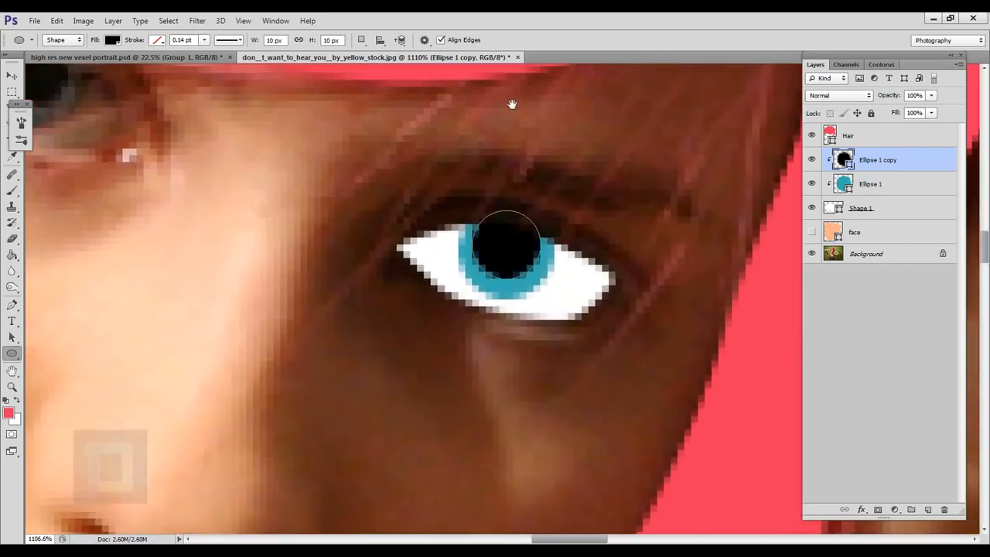
pyautogui.scroll(3, 487, 252)
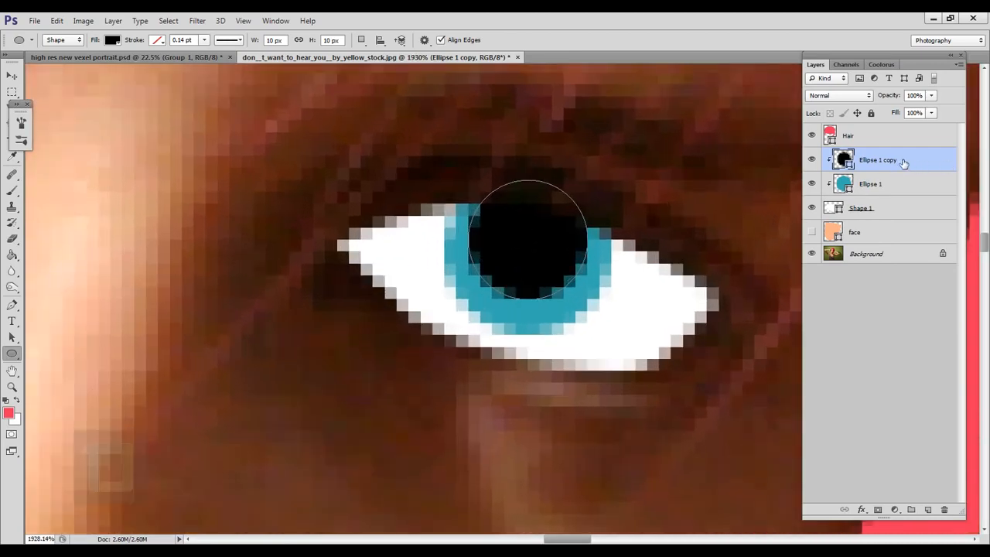
pyautogui.hotkey('ctrl', 'j')
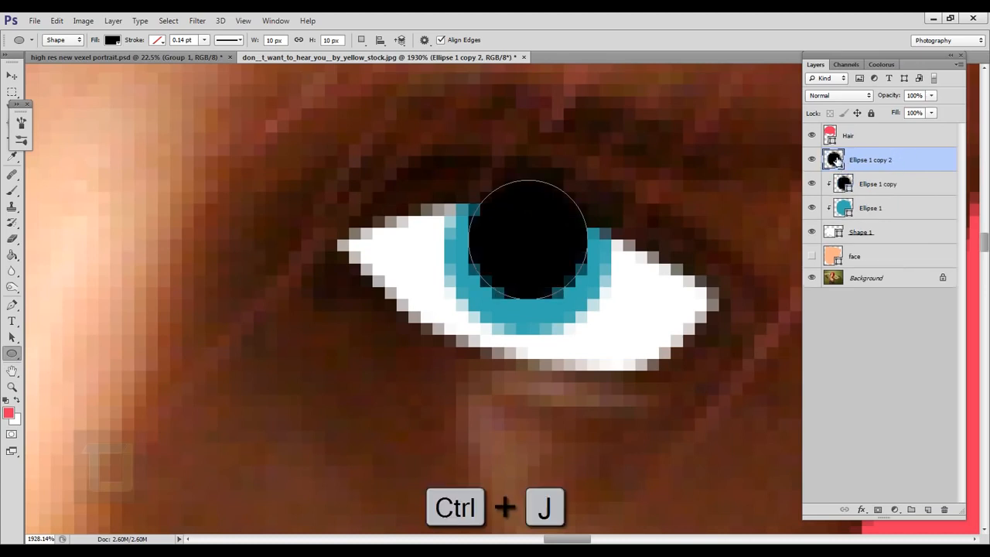
pyautogui.doubleClick(835, 159)
pyautogui.moveTo(727, 296); pyautogui.dragTo(627, 216)
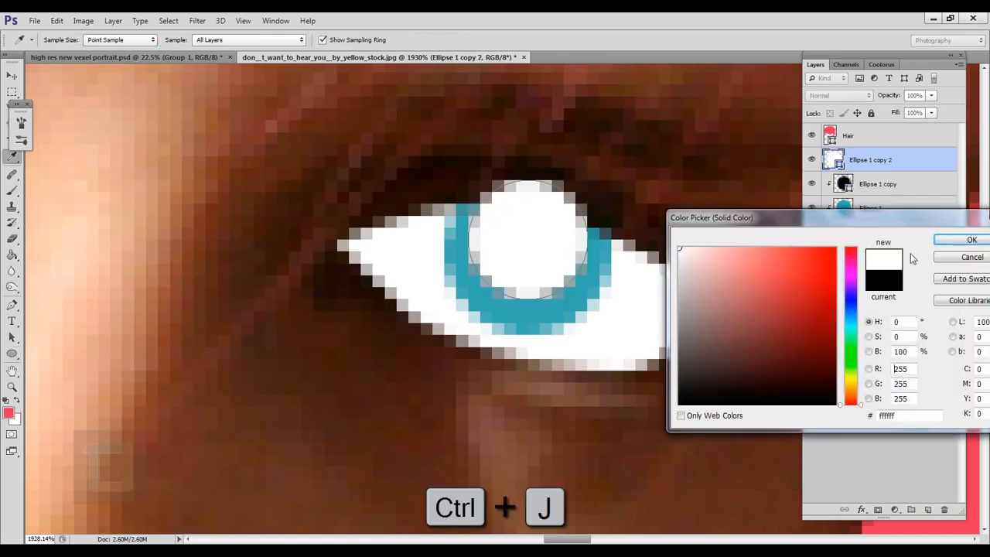
pyautogui.click(971, 239)
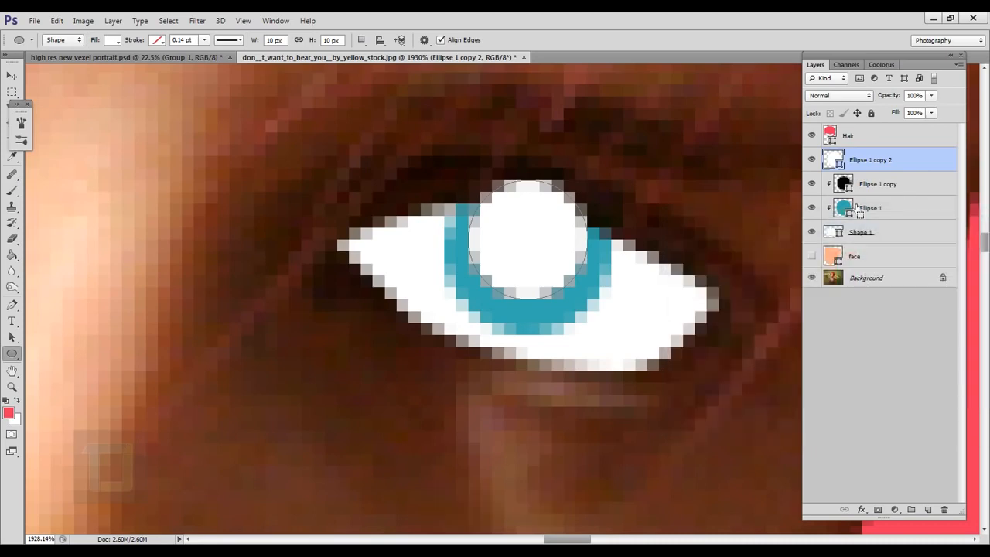
# Step: Scale the white highlight circle proportionally to 20% with Free Transform and place it at the pupil's upper-left edge
pyautogui.hotkey('ctrl', 't')
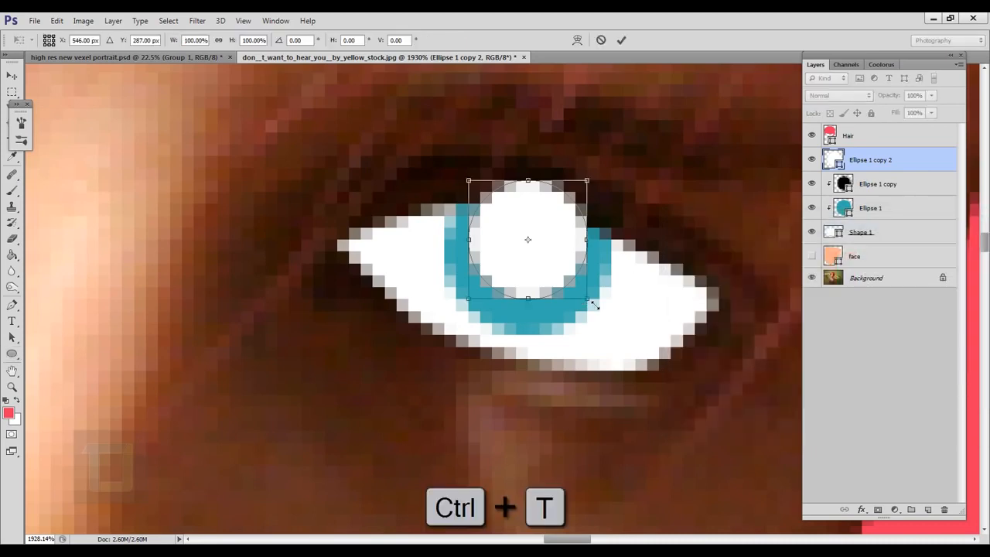
pyautogui.moveTo(594, 304); pyautogui.dragTo(494, 229)
pyautogui.scroll(-7, 494, 229)
pyautogui.scroll(2, 479, 217)
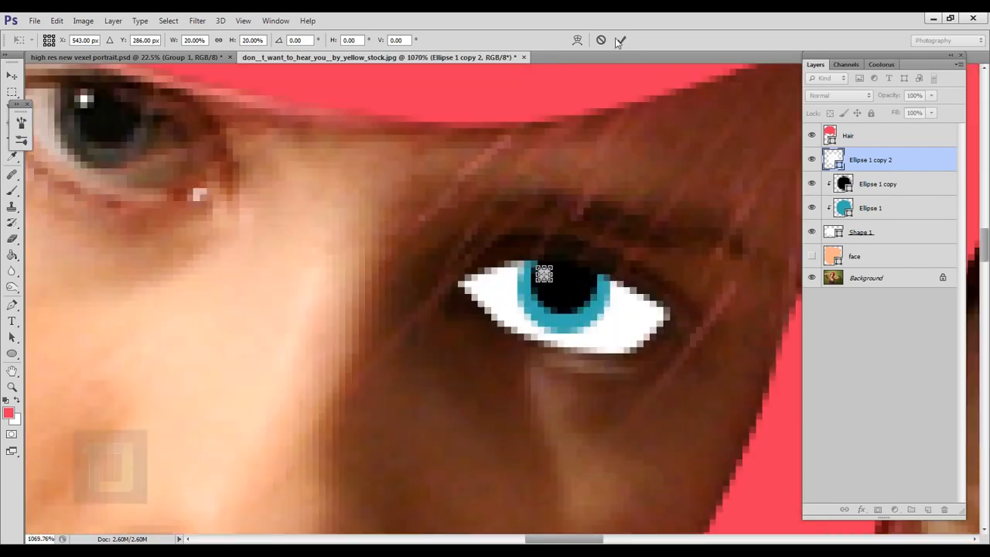
pyautogui.click(620, 40)
pyautogui.scroll(6, 532, 279)
pyautogui.press('v')
pyautogui.moveTo(559, 275)
pyautogui.mouseDown()
pyautogui.moveTo(539, 262)
pyautogui.moveTo(551, 270)
pyautogui.mouseUp()
# Step: Make the face layer visible again, select it, and check how the finished eye looks against the skin colour
pyautogui.scroll(-11, 552, 310)
pyautogui.moveTo(612, 347); pyautogui.dragTo(668, 338)
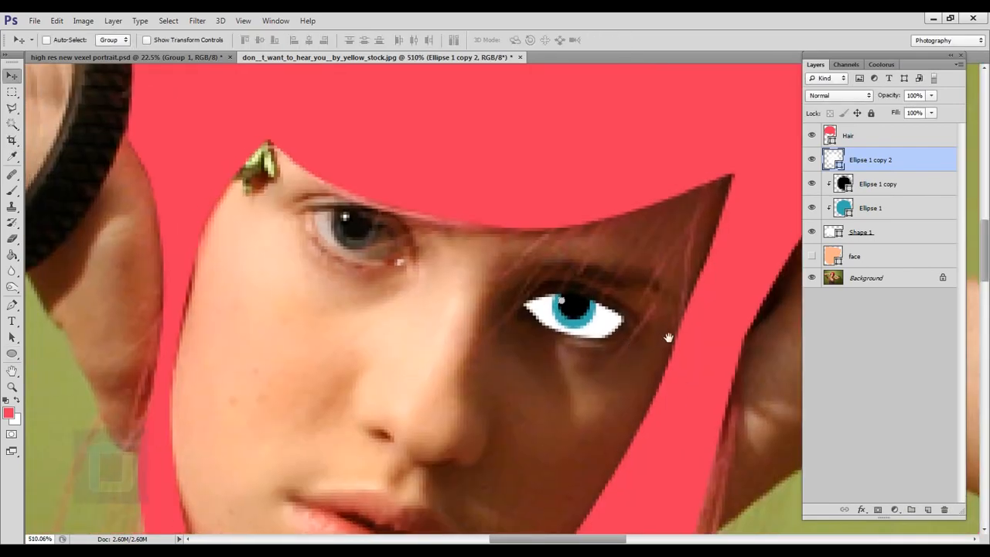
pyautogui.scroll(4, 669, 338)
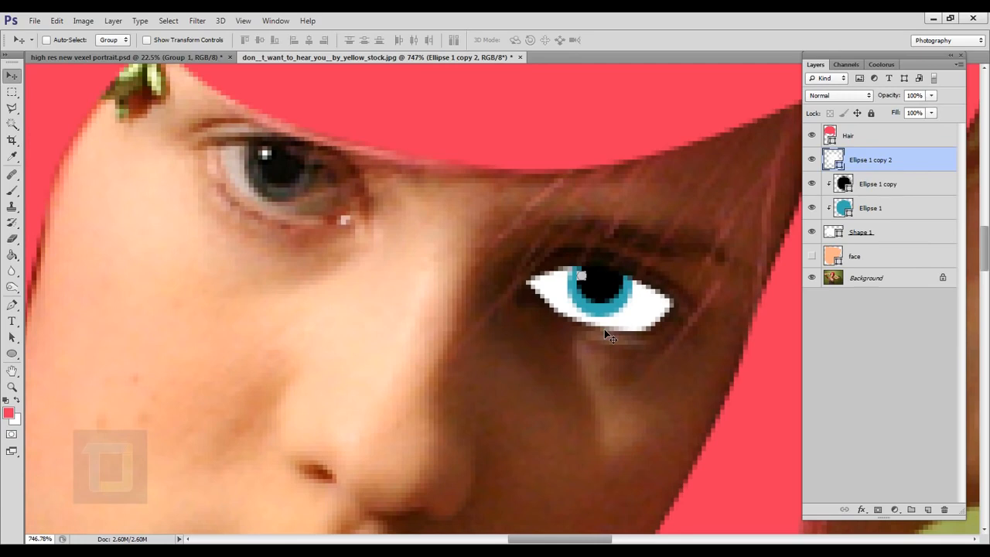
pyautogui.click(812, 257)
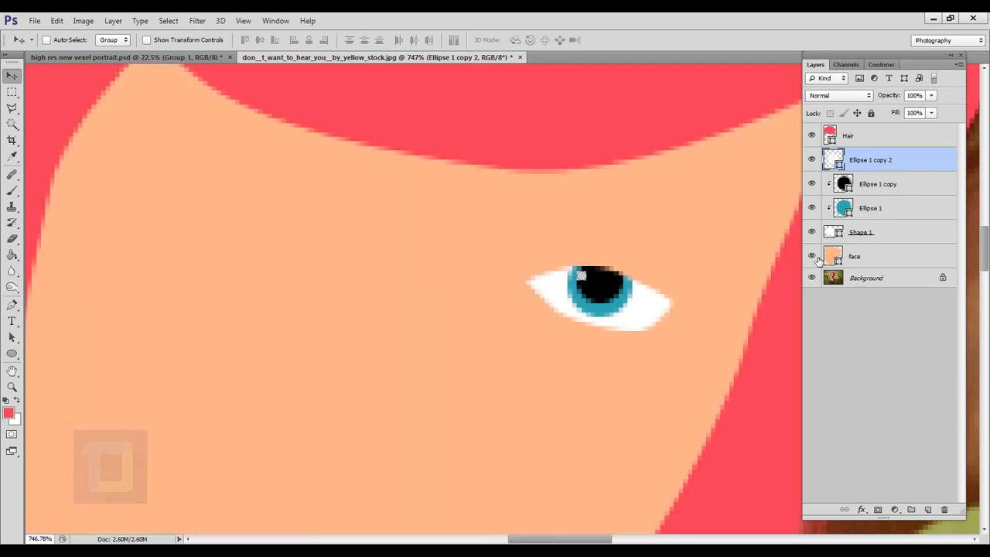
pyautogui.click(878, 259)
pyautogui.click(812, 257)
pyautogui.click(812, 256)
pyautogui.scroll(-2, 724, 270)
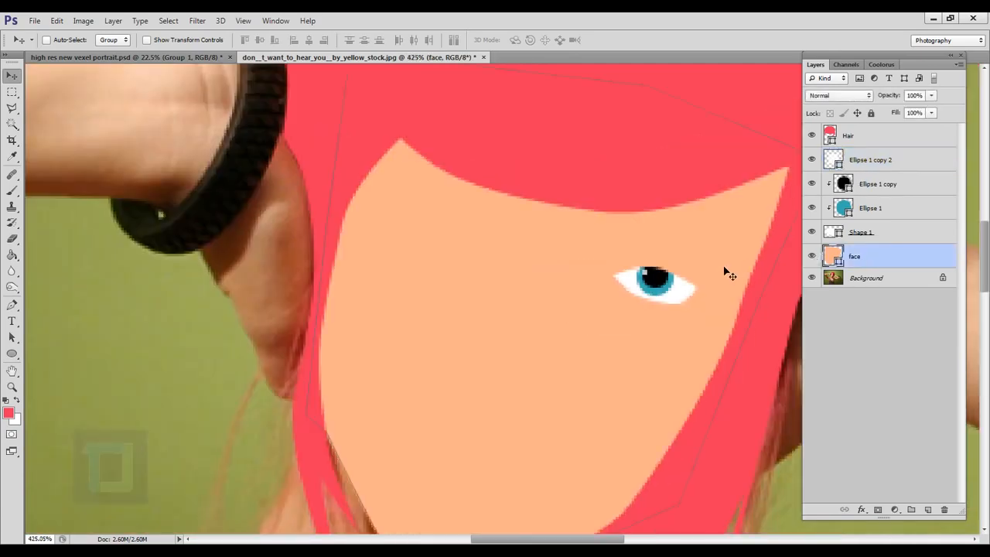
pyautogui.scroll(-2, 557, 320)
pyautogui.scroll(2, 631, 335)
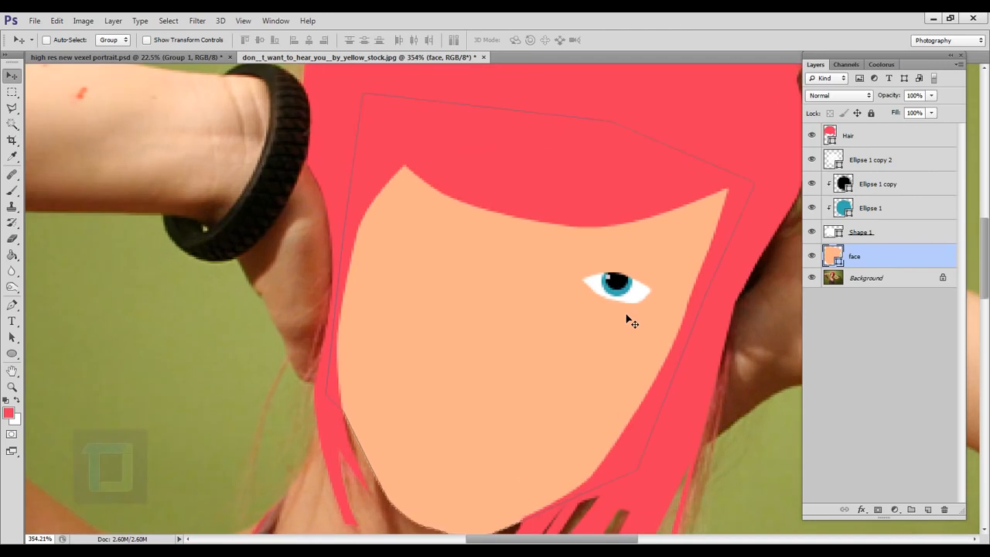
pyautogui.scroll(2, 696, 294)
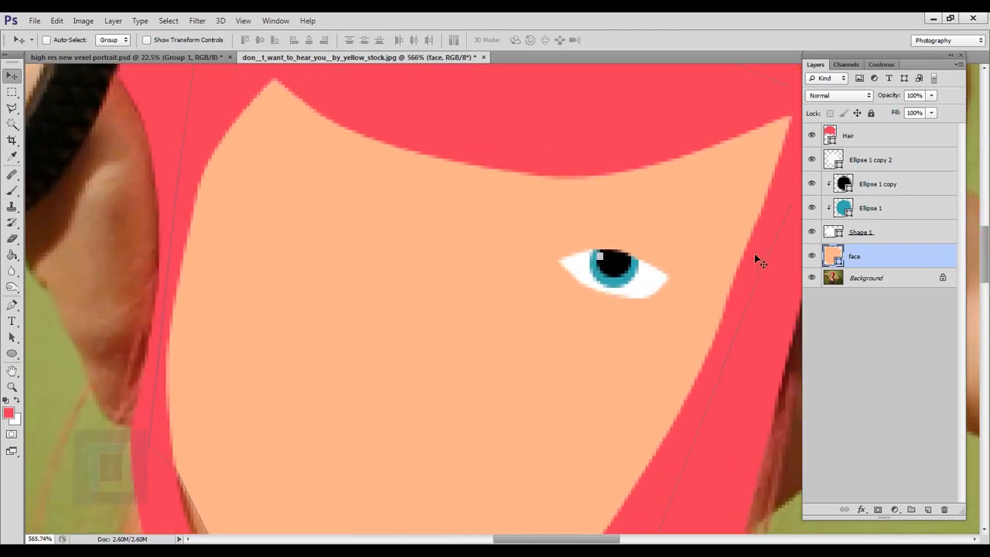
pyautogui.scroll(3, 641, 274)
pyautogui.moveTo(663, 265); pyautogui.dragTo(601, 290)
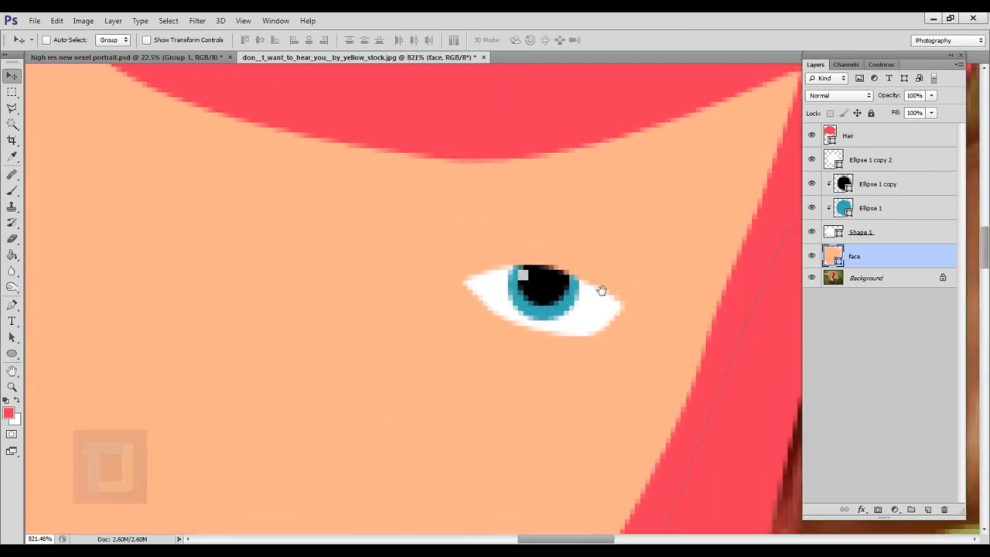
# Step: Clip the white highlight circle to the white eye shape with a clipping mask
pyautogui.click(895, 165)
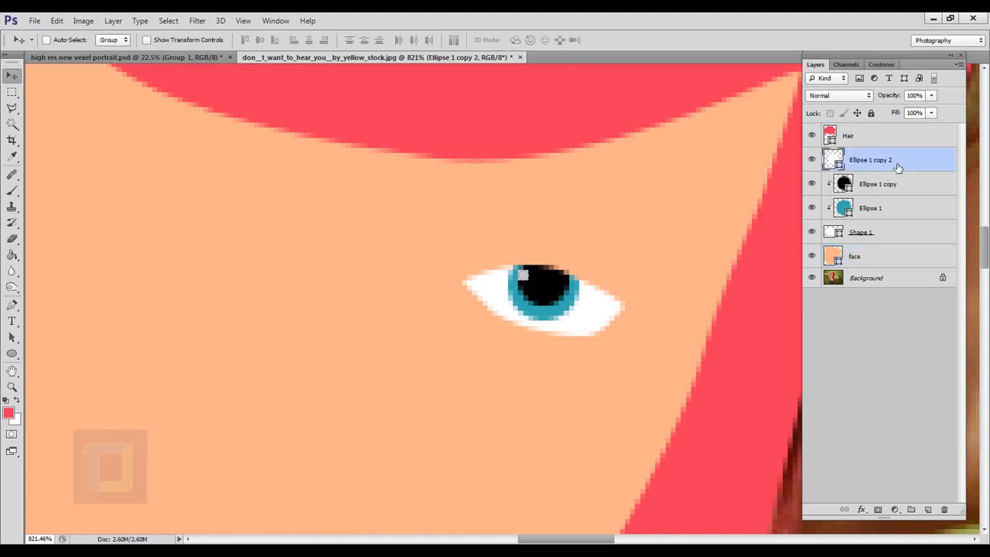
pyautogui.rightClick(836, 164)
pyautogui.click(802, 221)
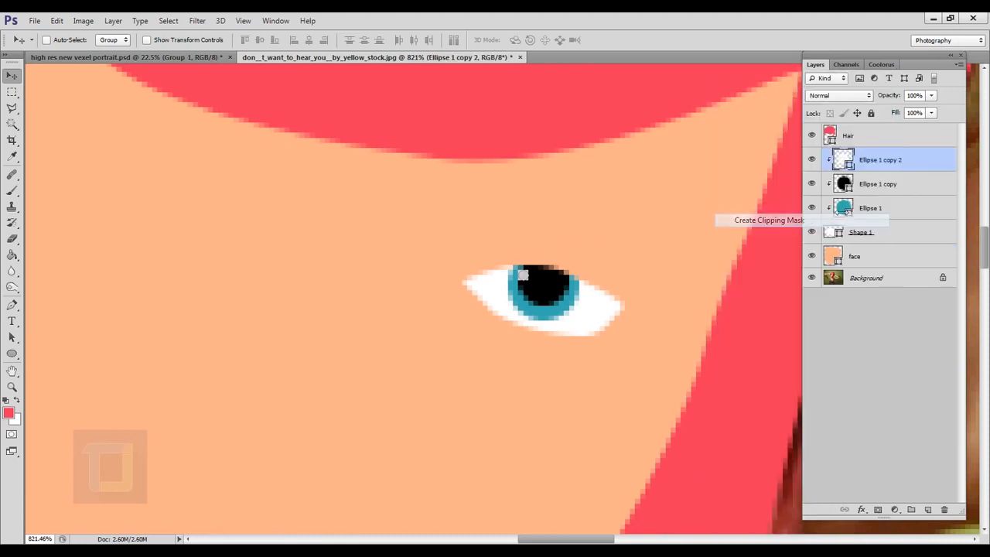
# Step: Group the eye shape with its iris, pupil and highlight layers, and toggle the group's visibility to check it
pyautogui.click(878, 209)
pyautogui.click(870, 232)
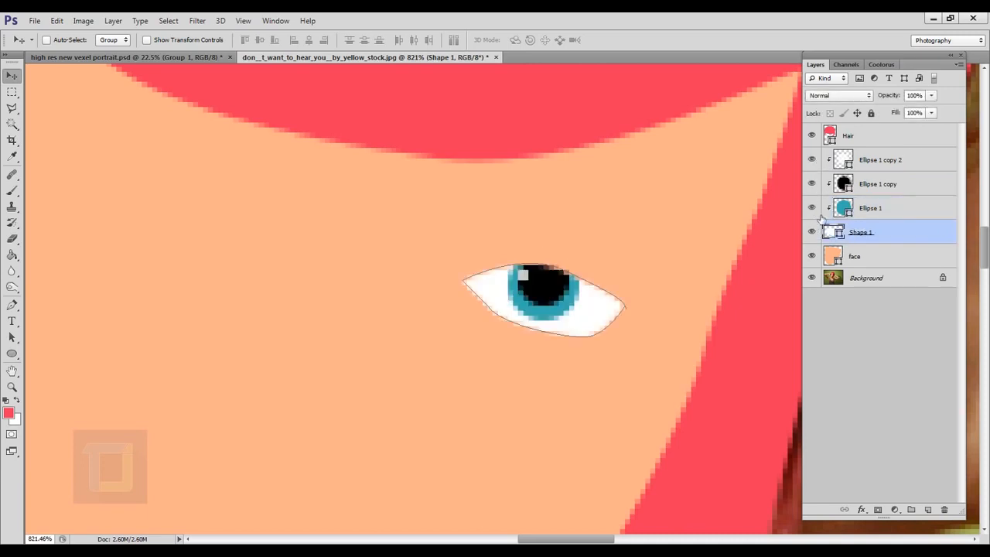
pyautogui.keyDown('ctrl'); pyautogui.click(898, 209); pyautogui.keyUp('ctrl')
pyautogui.keyDown('ctrl'); pyautogui.click(895, 185); pyautogui.keyUp('ctrl')
pyautogui.keyDown('ctrl'); pyautogui.click(896, 164); pyautogui.keyUp('ctrl')
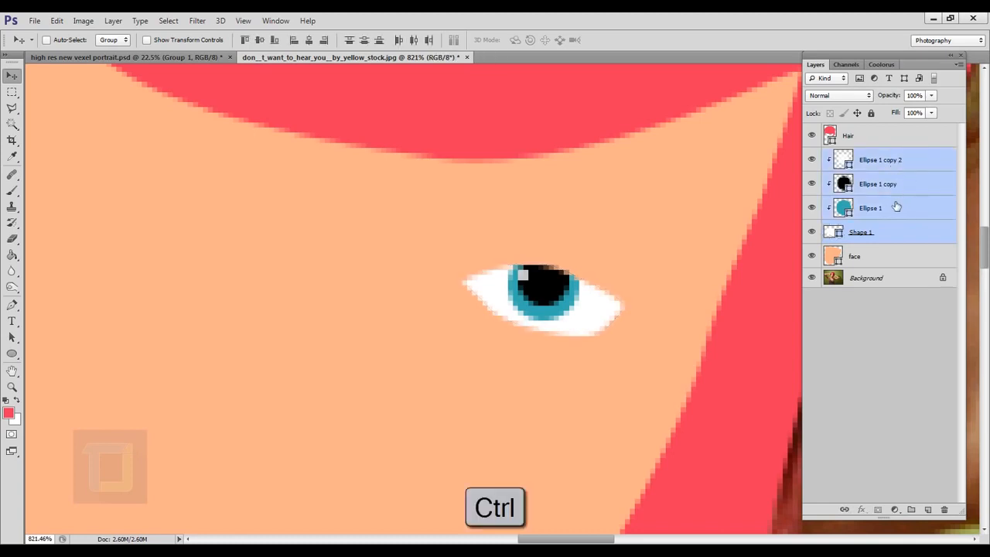
pyautogui.hotkey('ctrl', 'g')
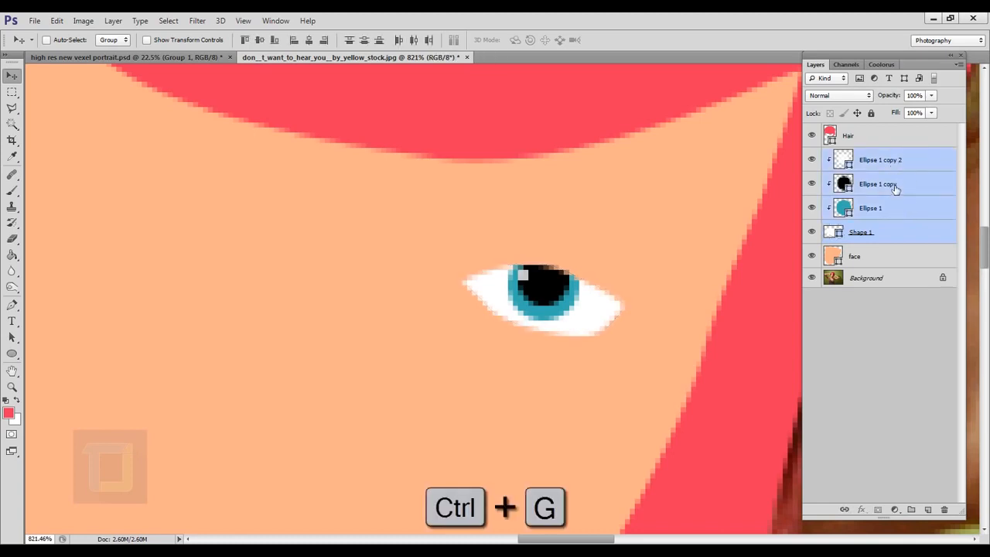
pyautogui.click(811, 155)
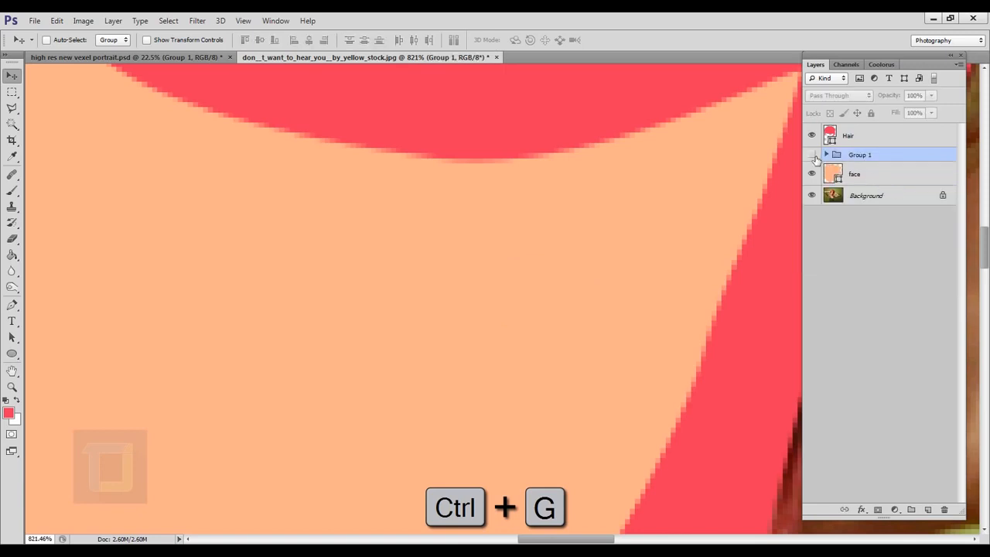
pyautogui.click(812, 155)
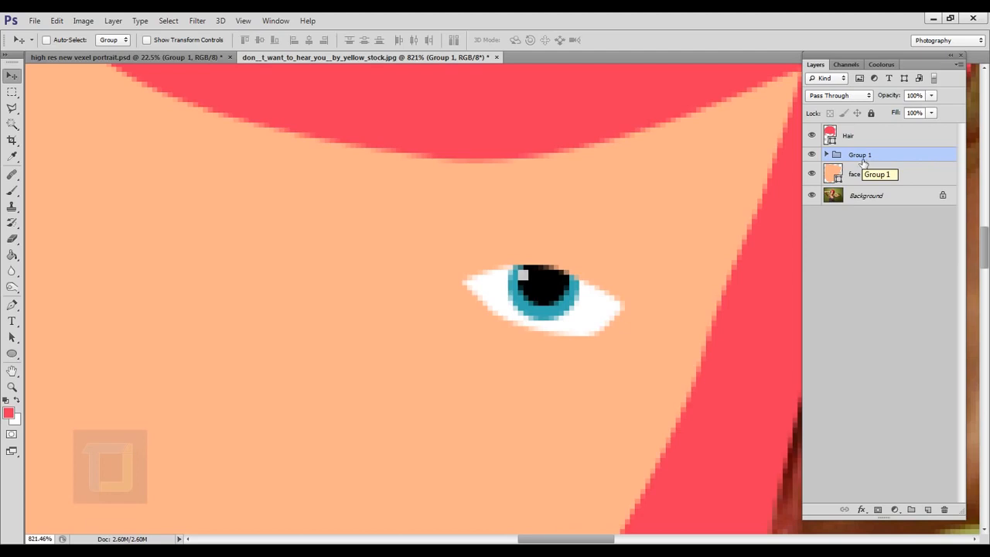
# Step: Rename the group as eye and add a new empty layer above the highlight circle inside it
pyautogui.doubleClick(862, 155)
pyautogui.write('eye')
pyautogui.press('Return')
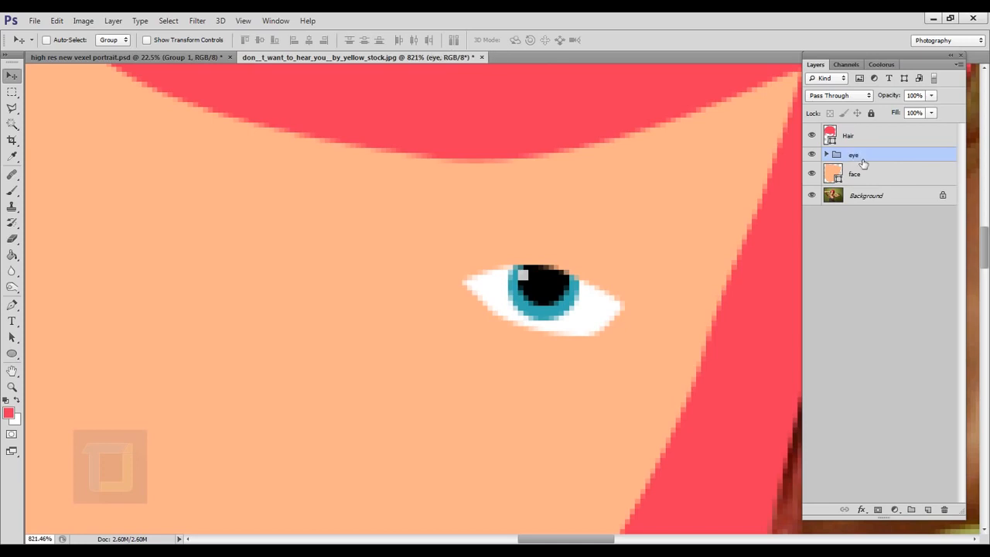
pyautogui.click(827, 155)
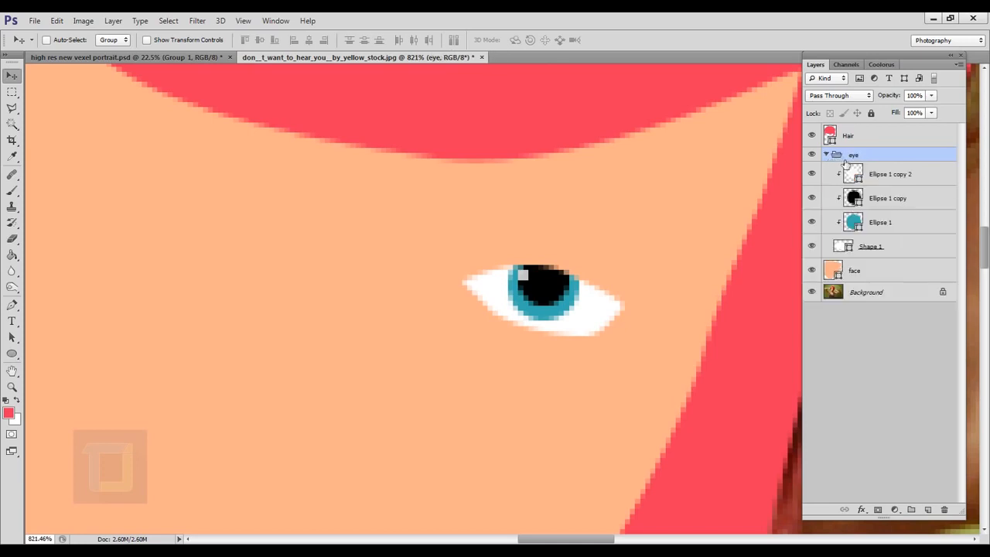
pyautogui.click(897, 182)
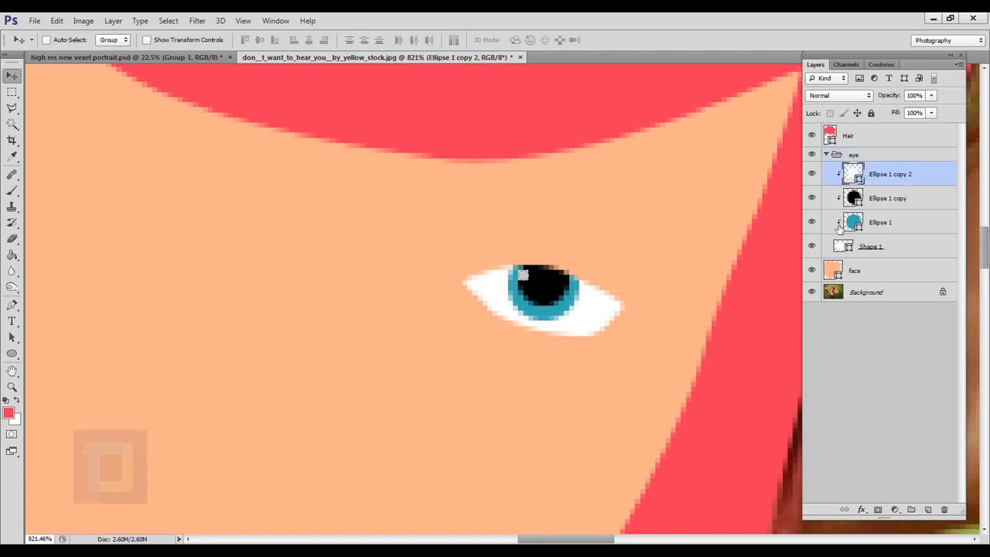
pyautogui.click(929, 511)
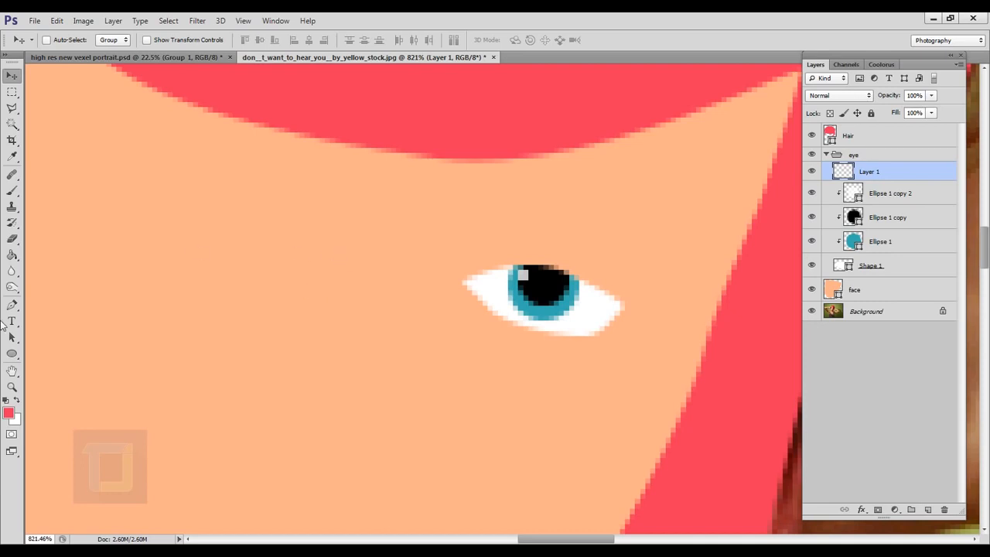
# Step: Set the Pen tool's shape fill to black and move the empty layer beneath the white eye shape
pyautogui.click(10, 307)
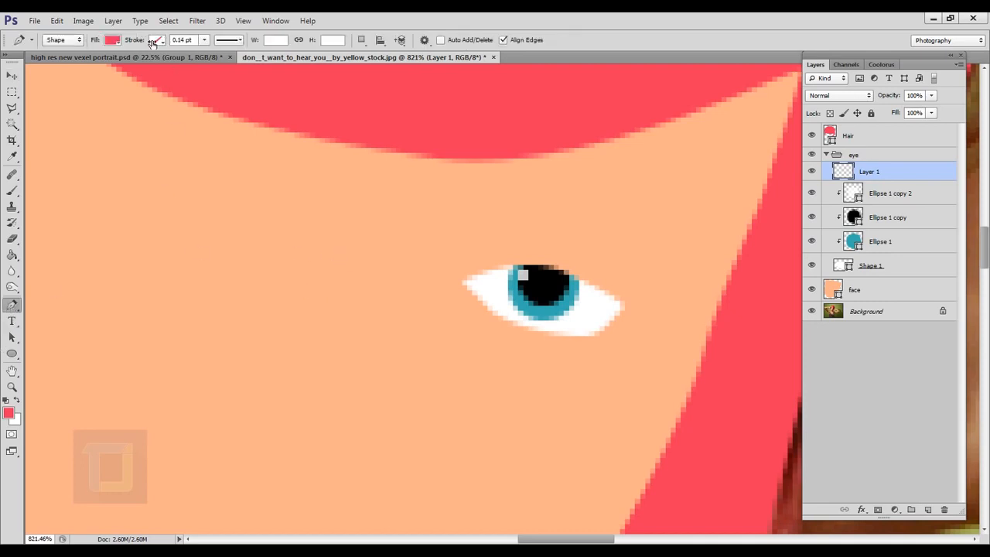
pyautogui.click(113, 42)
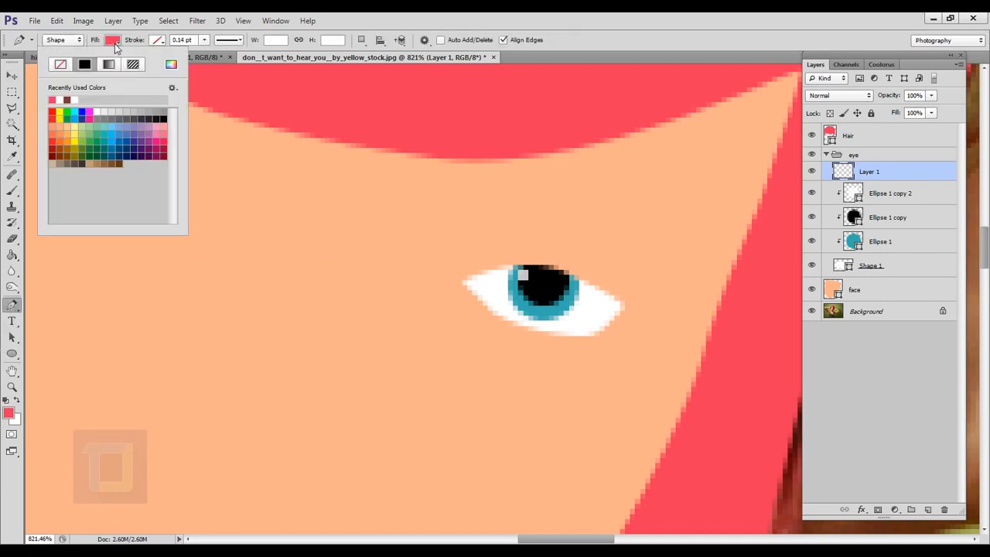
pyautogui.click(163, 122)
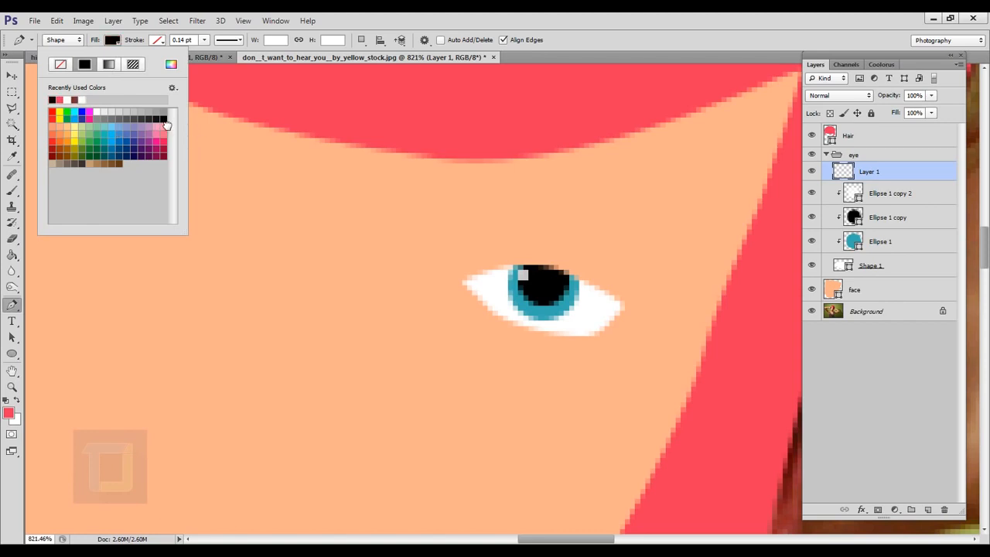
pyautogui.click(437, 17)
pyautogui.scroll(2, 470, 270)
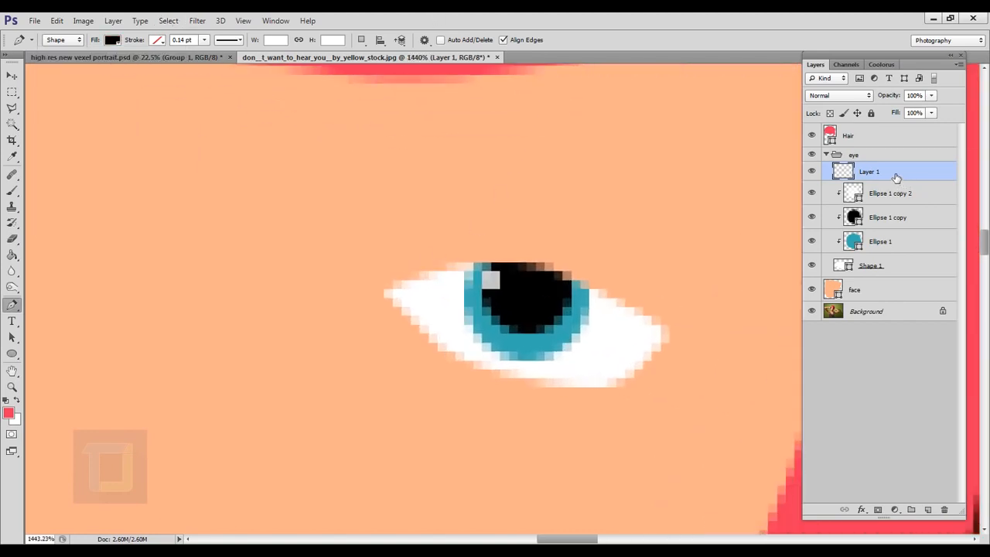
pyautogui.moveTo(895, 177); pyautogui.dragTo(894, 283)
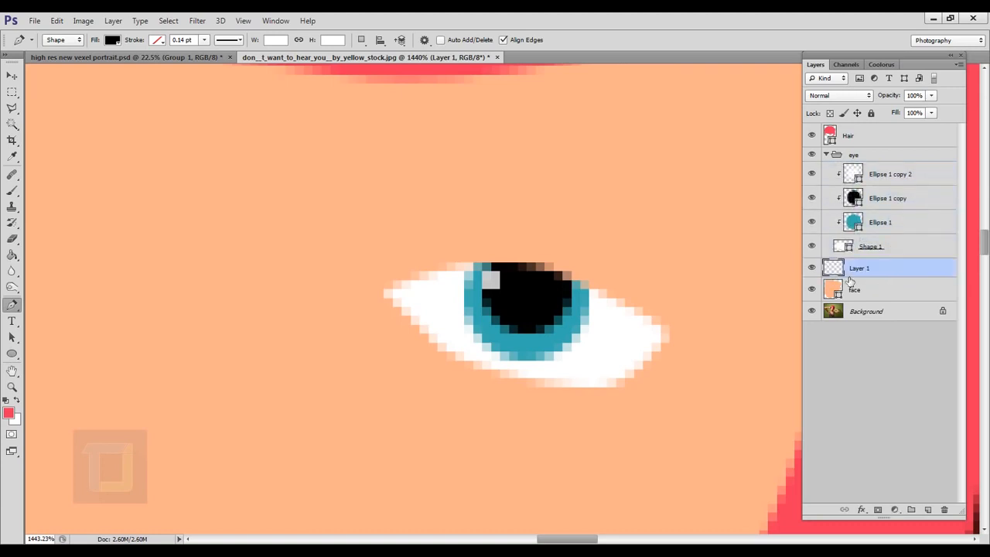
# Step: Trace a black upper eyelid shape from the eye's inner corner to its outer corner, behind the white eye shape
pyautogui.click(812, 247)
pyautogui.click(384, 290)
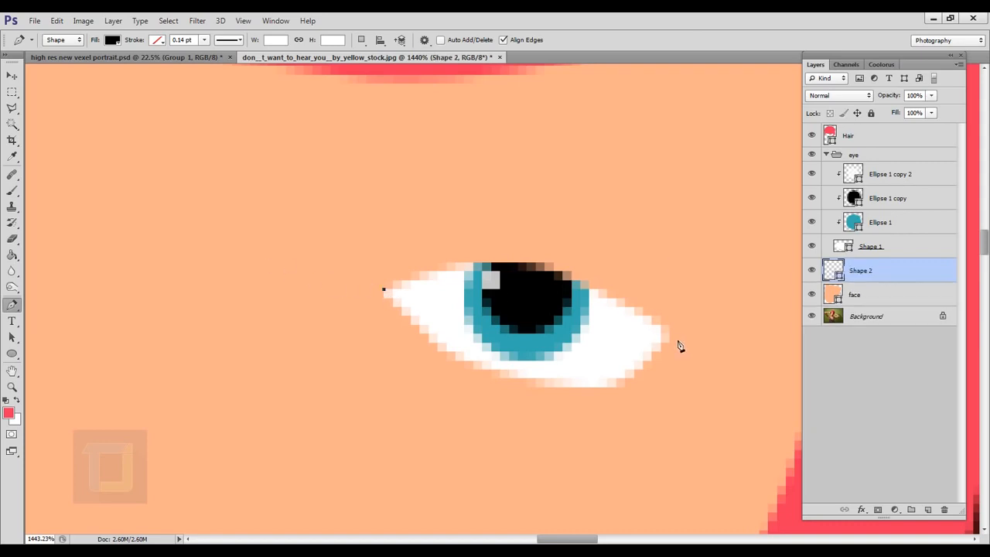
pyautogui.moveTo(670, 334); pyautogui.dragTo(796, 488)
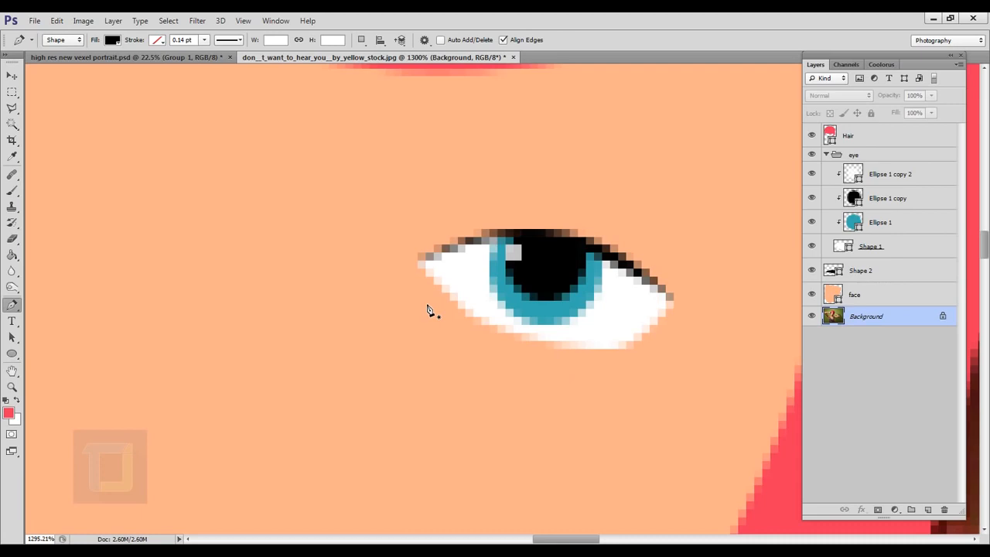
# Step: Add a new empty layer between the upper eyelid shape and the white eye shape
pyautogui.click(899, 274)
pyautogui.click(928, 510)
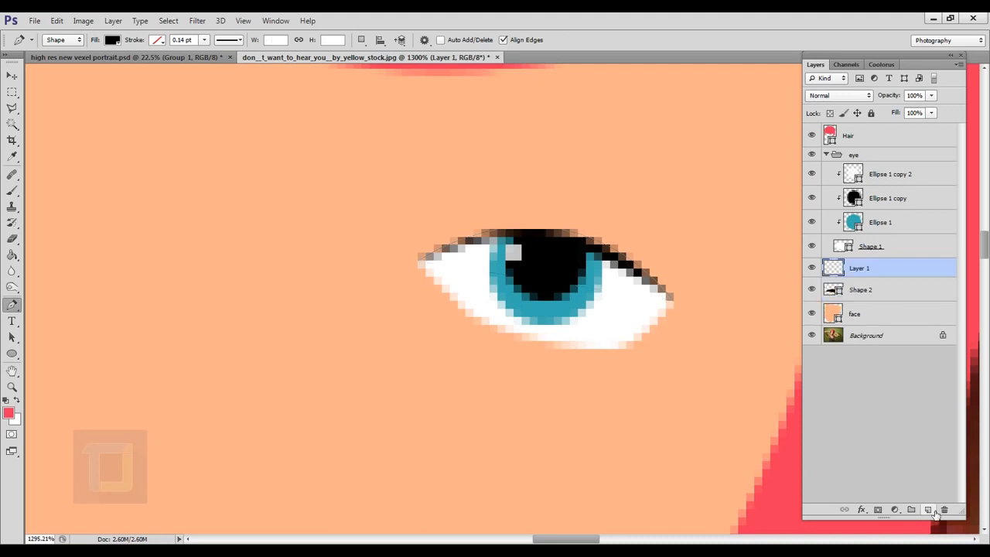
pyautogui.click(812, 246)
pyautogui.click(813, 246)
# Step: Trace black zigzag lower lashes with the Pen tool from the eye's inner corner along its lower edge
pyautogui.click(417, 267)
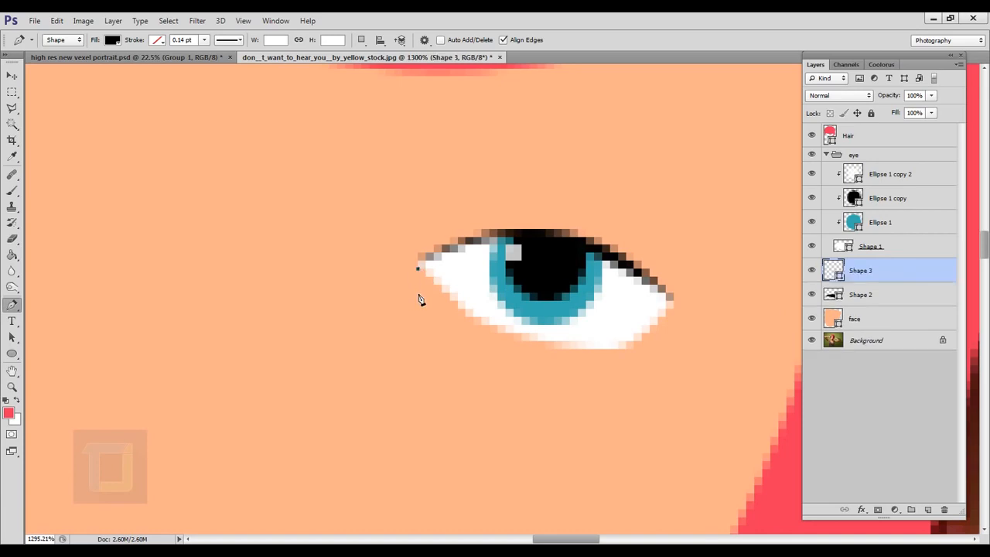
pyautogui.click(415, 301)
pyautogui.scroll(2, 426, 297)
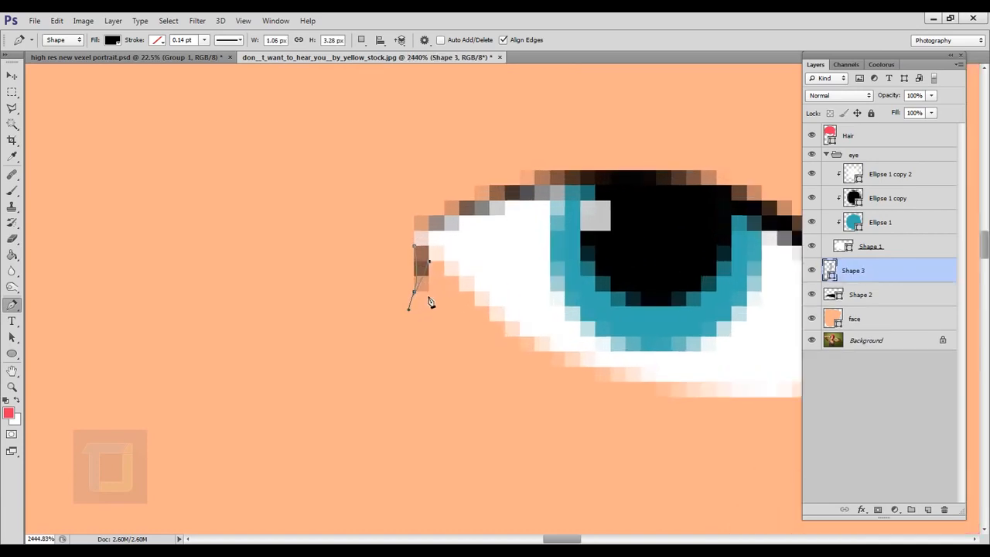
pyautogui.click(429, 306)
pyautogui.moveTo(458, 276); pyautogui.dragTo(490, 280)
pyautogui.click(460, 336)
pyautogui.click(490, 307)
pyautogui.click(505, 367)
pyautogui.click(534, 321)
pyautogui.click(534, 412)
pyautogui.click(564, 337)
pyautogui.moveTo(563, 338); pyautogui.dragTo(559, 338)
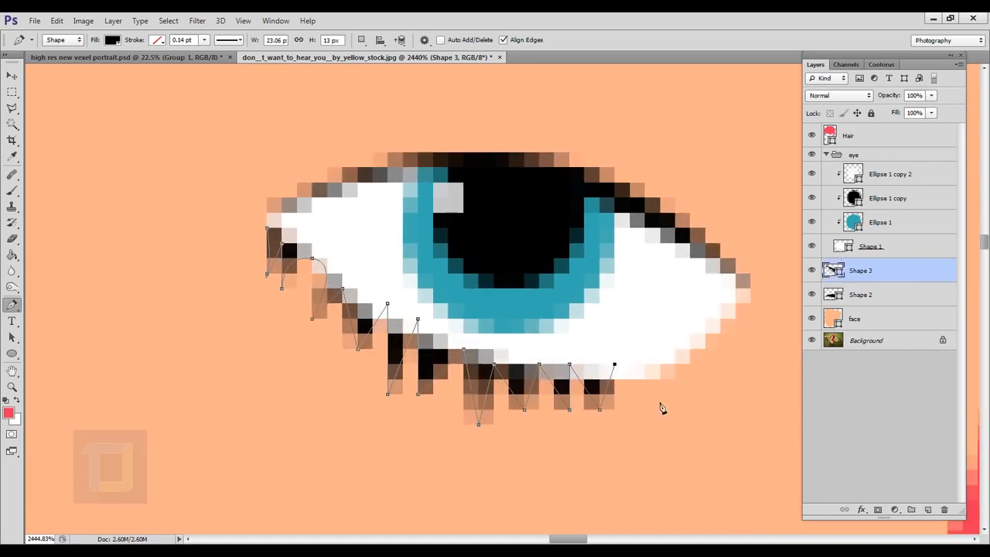
# Step: Continue the lower lashes to the eye's outer corner and close the outline at its starting point
pyautogui.click(659, 409)
pyautogui.click(675, 364)
pyautogui.click(705, 439)
pyautogui.click(720, 302)
pyautogui.click(748, 393)
pyautogui.click(720, 288)
pyautogui.click(267, 228)
pyautogui.scroll(-4, 421, 260)
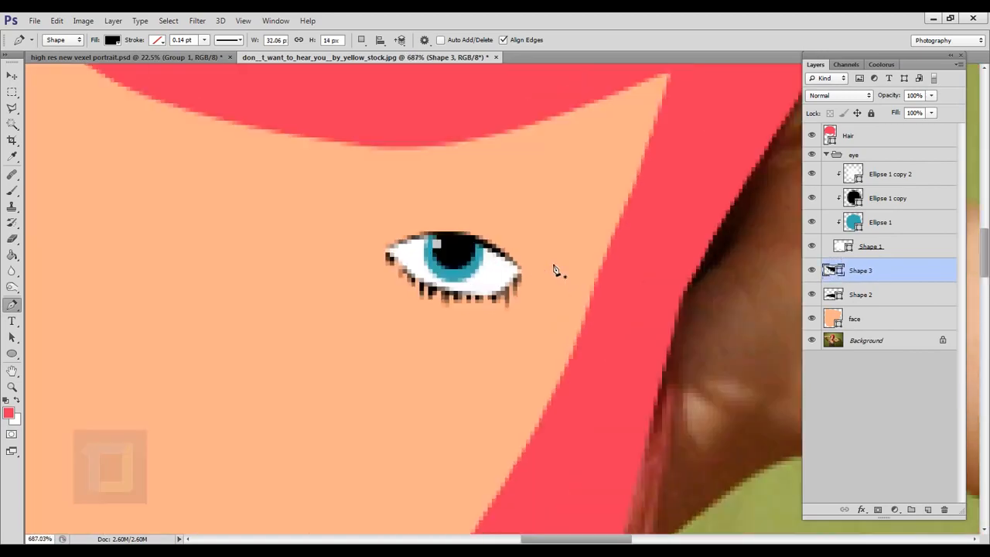
pyautogui.scroll(-4, 557, 270)
# Step: Move the upper eyelid and lower lash shape layers together into the eye group, below the white eye shape
pyautogui.click(866, 340)
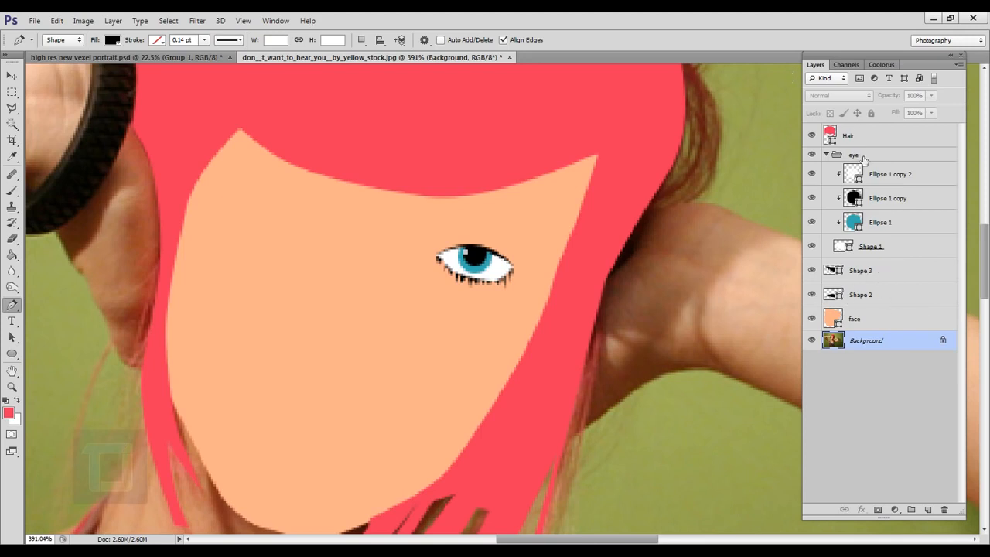
pyautogui.keyDown('ctrl'); pyautogui.click(876, 295); pyautogui.keyUp('ctrl')
pyautogui.keyDown('ctrl'); pyautogui.click(878, 279); pyautogui.keyUp('ctrl')
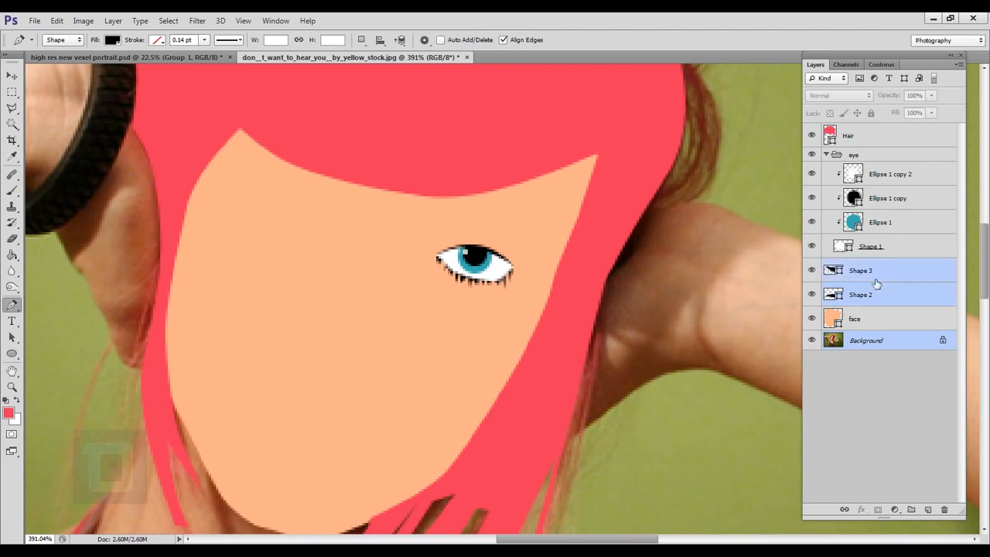
pyautogui.keyDown('ctrl'); pyautogui.click(887, 341); pyautogui.keyUp('ctrl')
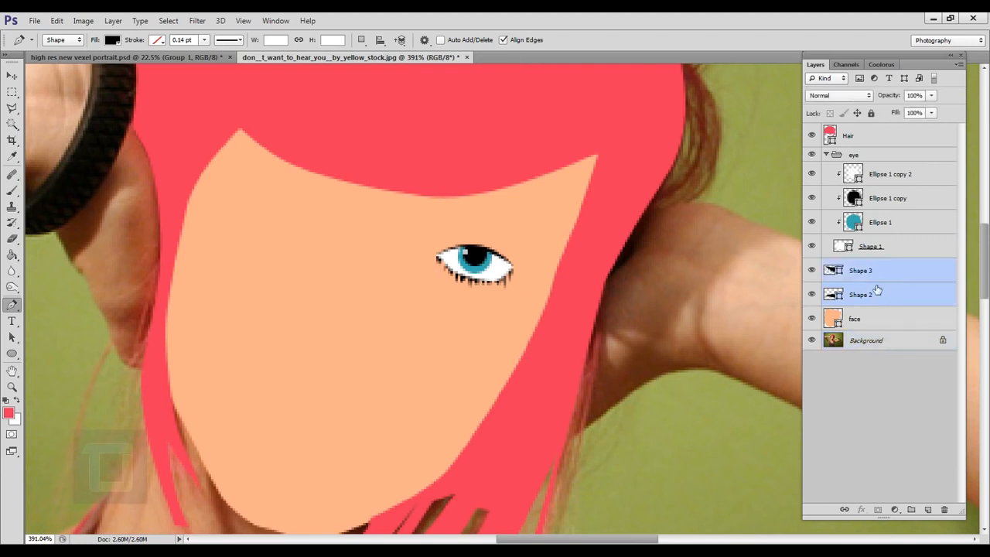
pyautogui.moveTo(877, 290); pyautogui.dragTo(900, 263)
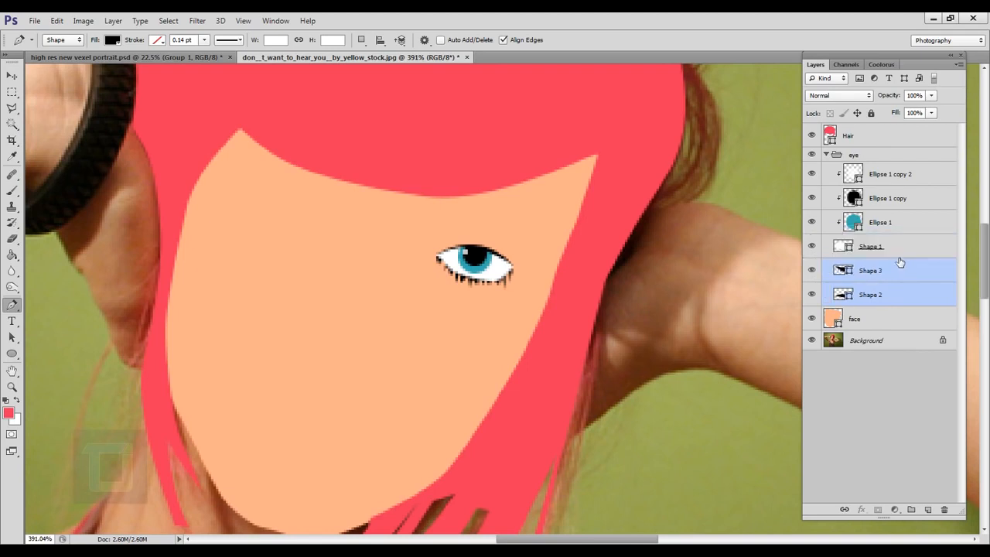
# Step: Toggle the eye group's visibility to check that it includes the lashes, and leave the group collapsed
pyautogui.click(826, 155)
pyautogui.click(812, 155)
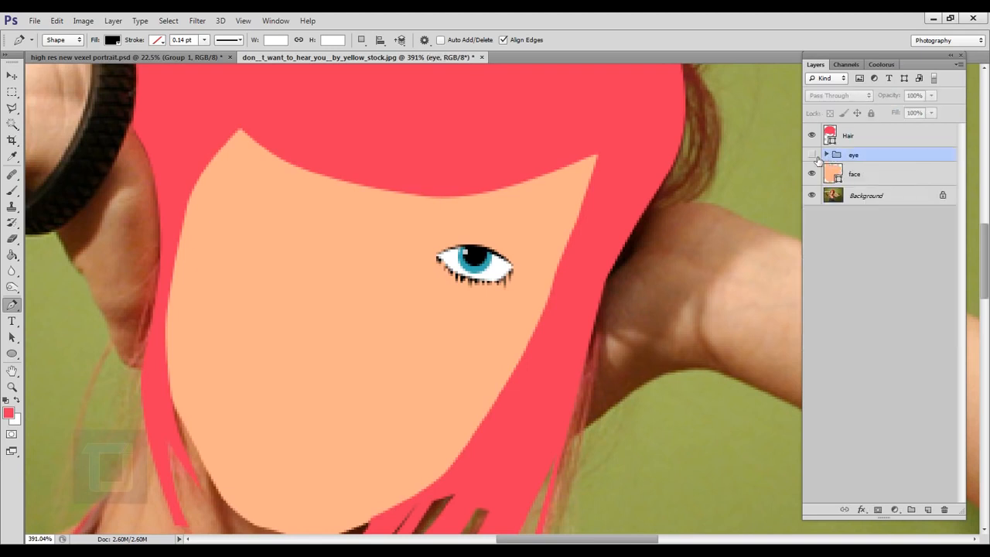
pyautogui.click(816, 157)
pyautogui.click(827, 154)
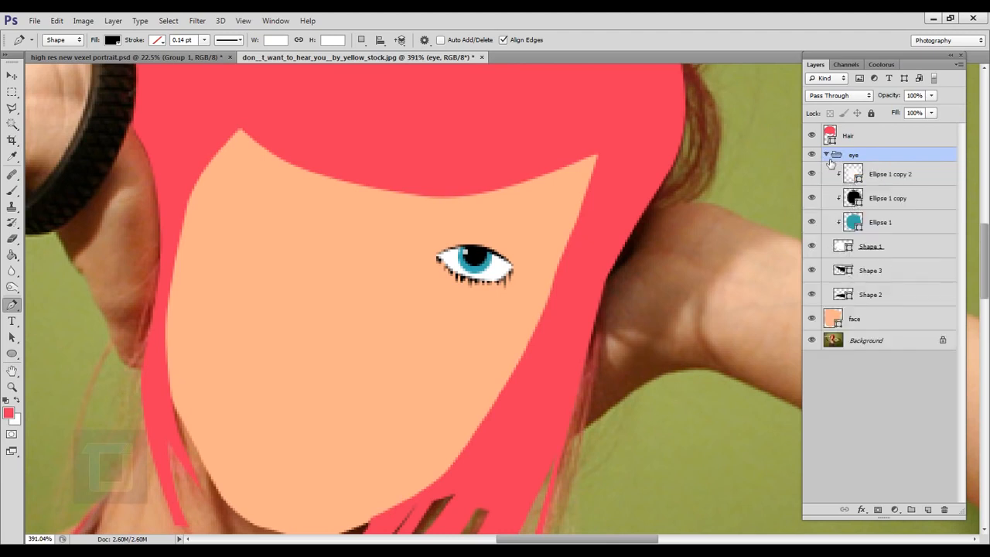
pyautogui.click(827, 155)
# Step: Duplicate the eye group and position the copy over the photo's other eye with Free Transform
pyautogui.hotkey('ctrl', '-')
pyautogui.hotkey('ctrl', '-')
pyautogui.hotkey('ctrl', 'j')
pyautogui.hotkey('ctrl', 't')
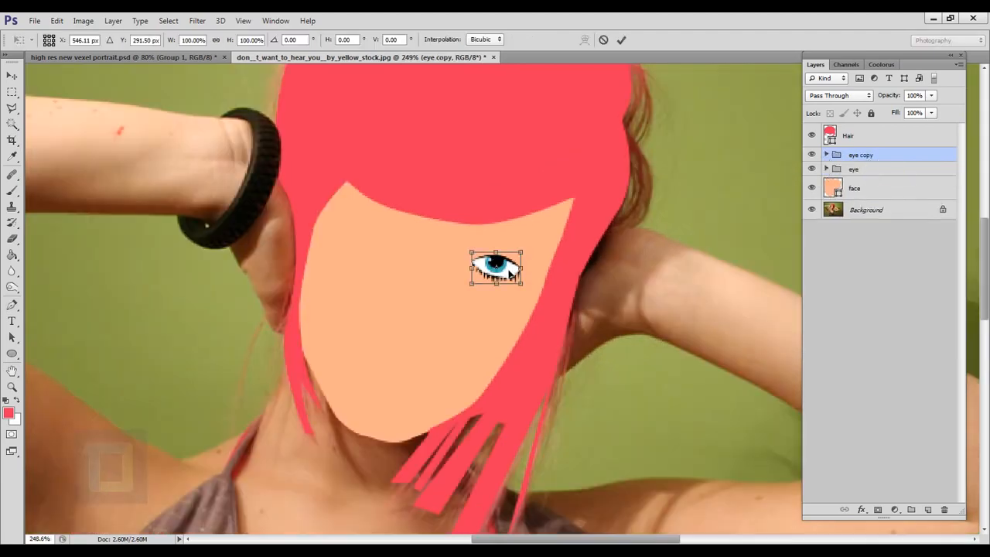
pyautogui.click(621, 41)
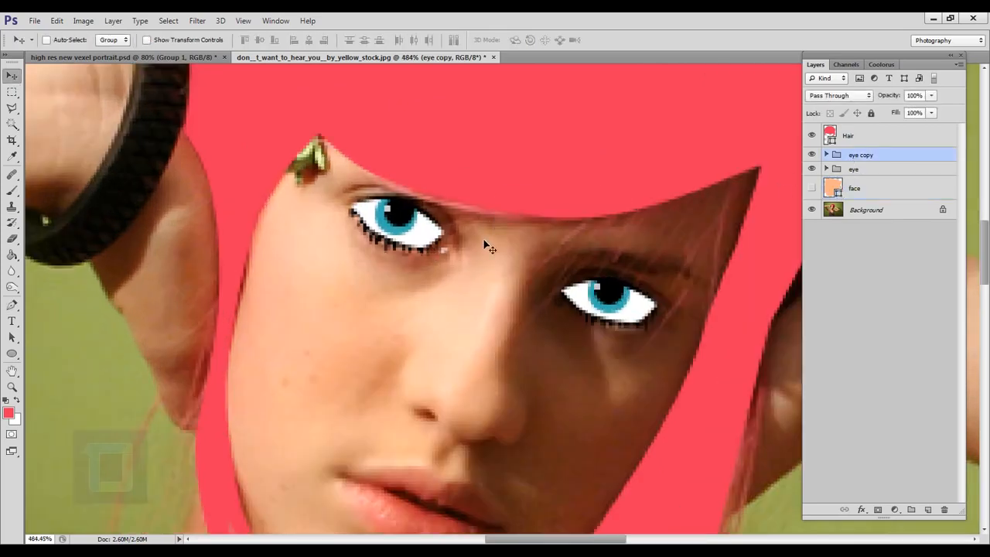
# Step: Trace a black eyebrow above the first eye, about 37 px wide and 9 px high, with the face layer visible again
pyautogui.scroll(2, 556, 257)
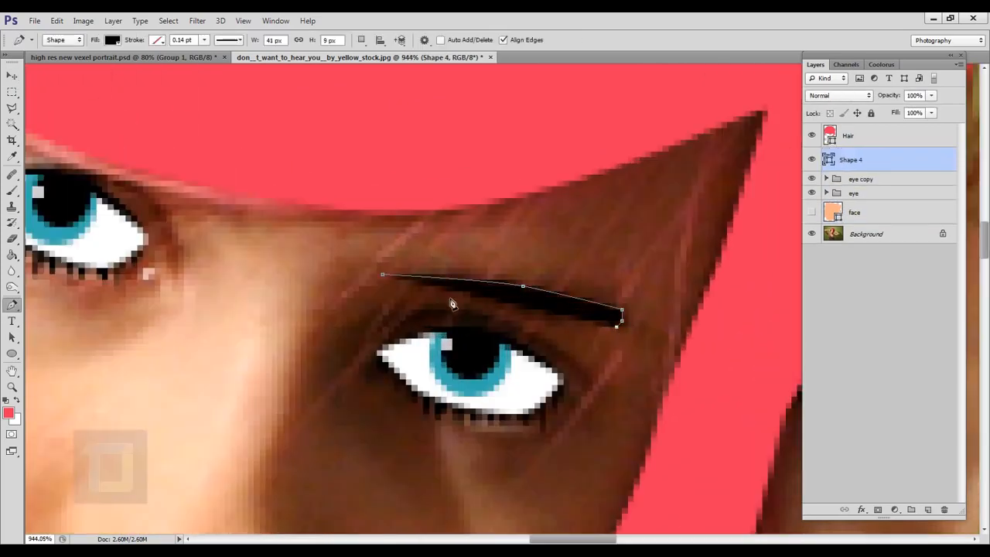
pyautogui.moveTo(442, 297); pyautogui.dragTo(413, 270)
pyautogui.click(382, 274)
pyautogui.scroll(-1, 512, 199)
pyautogui.scroll(-4, 512, 199)
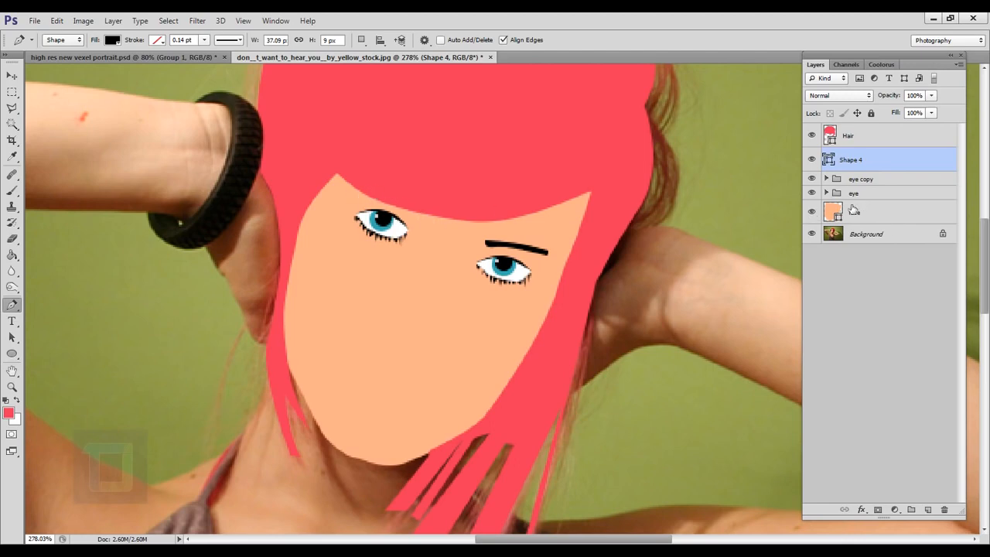
pyautogui.scroll(-2, 437, 290)
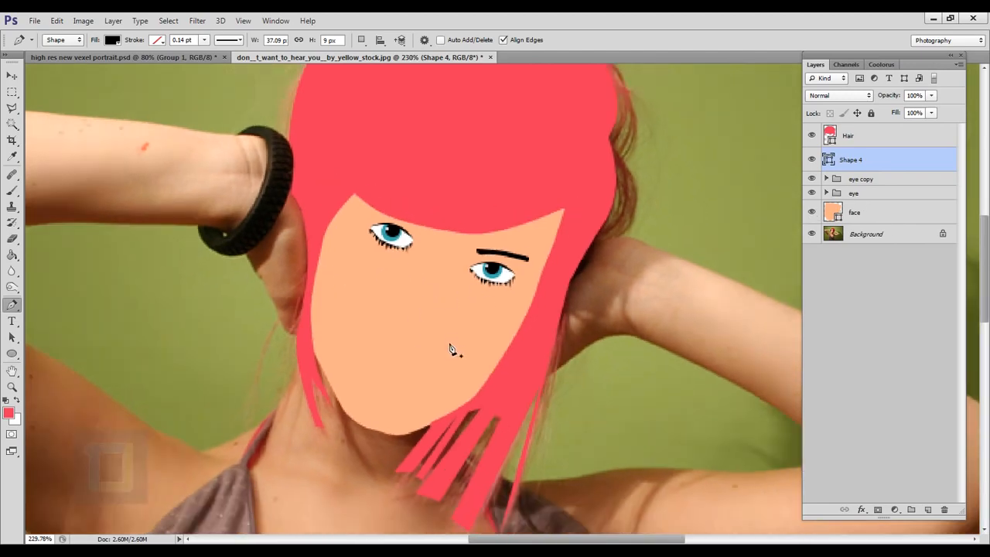
# Step: Hide the face, eyebrow and both eye groups so the nose in the photo is exposed
pyautogui.click(812, 212)
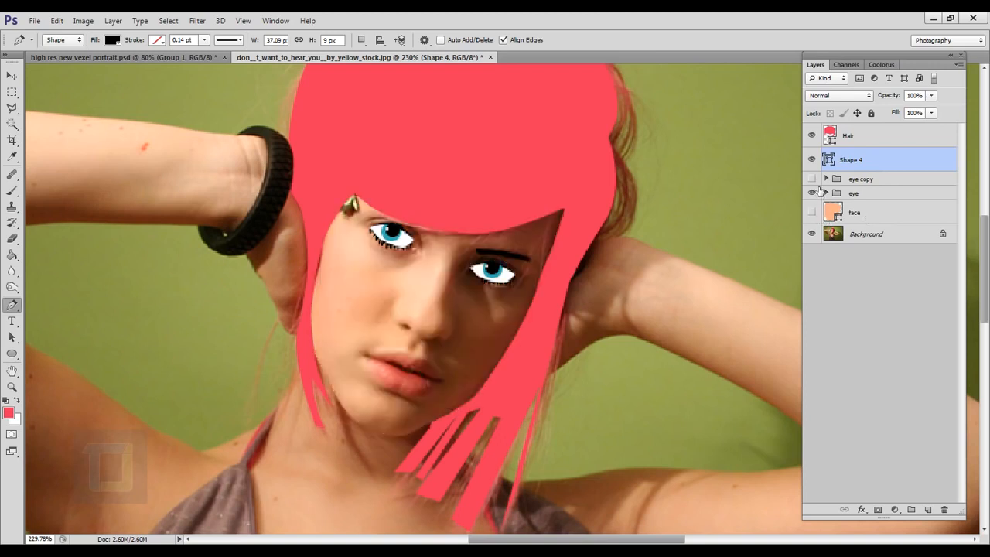
pyautogui.click(811, 159)
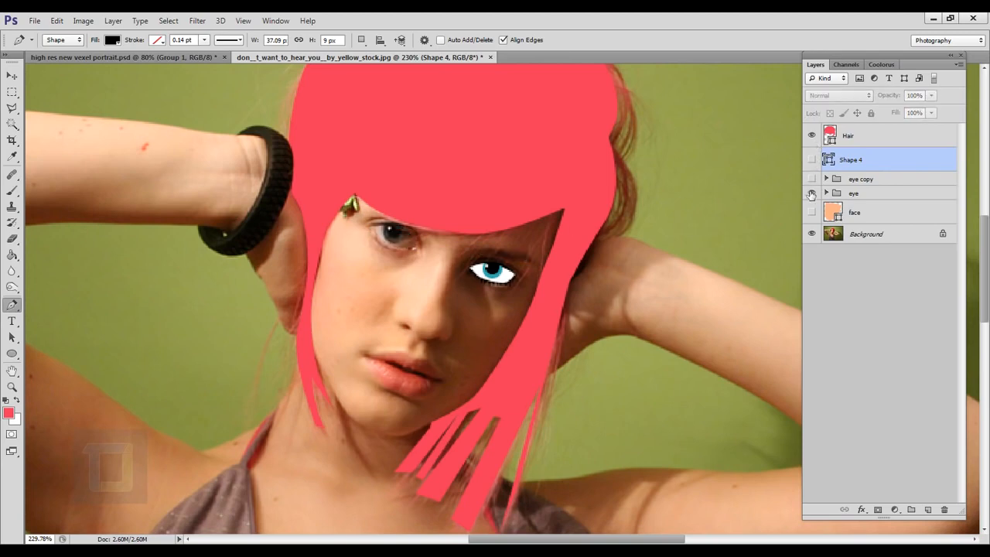
pyautogui.click(812, 193)
pyautogui.scroll(1, 445, 300)
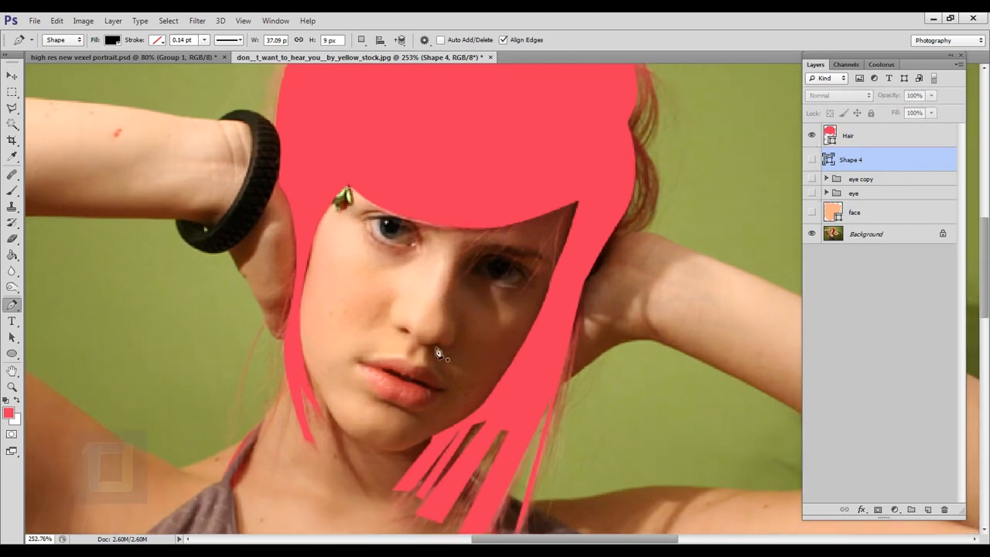
pyautogui.scroll(3, 429, 333)
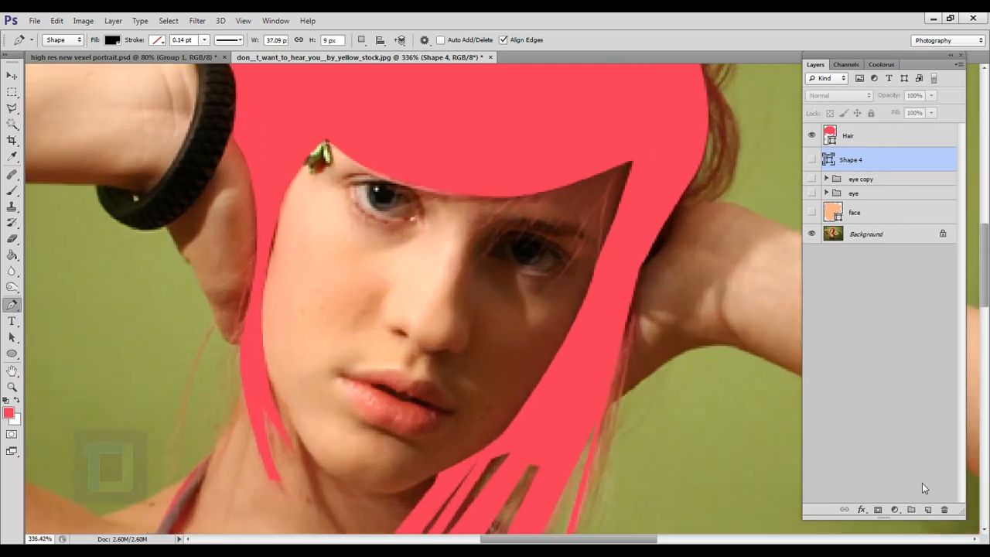
# Step: Add a new layer above the eyebrow layer and name it Nose
pyautogui.click(927, 509)
pyautogui.doubleClick(860, 158)
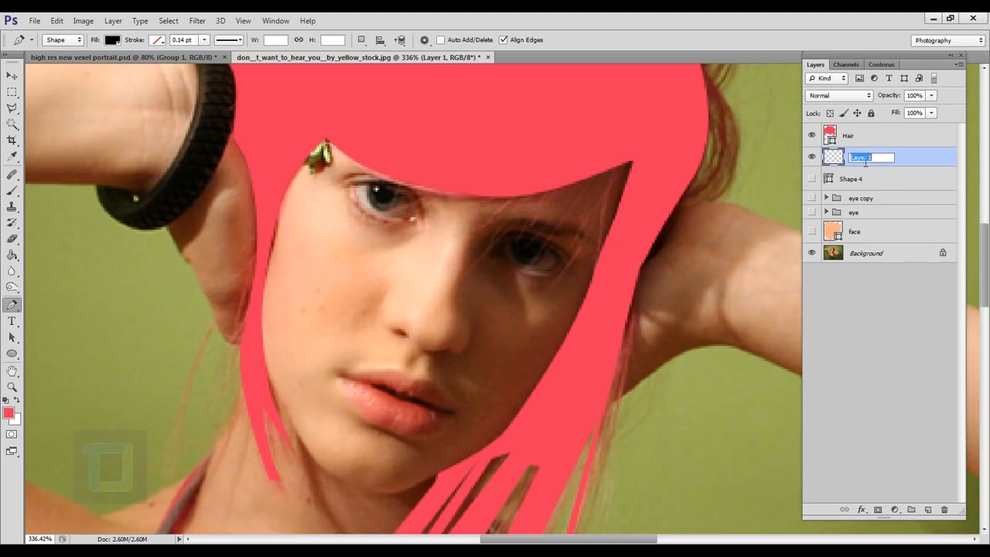
pyautogui.write('Nose')
pyautogui.press('Return')
pyautogui.scroll(1, 486, 305)
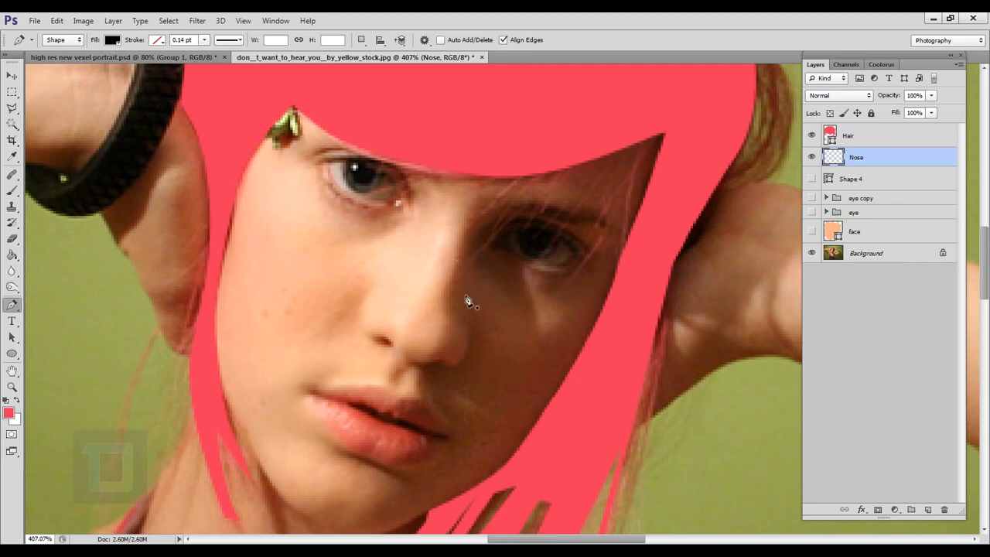
pyautogui.scroll(1, 474, 297)
pyautogui.moveTo(508, 302); pyautogui.dragTo(484, 301)
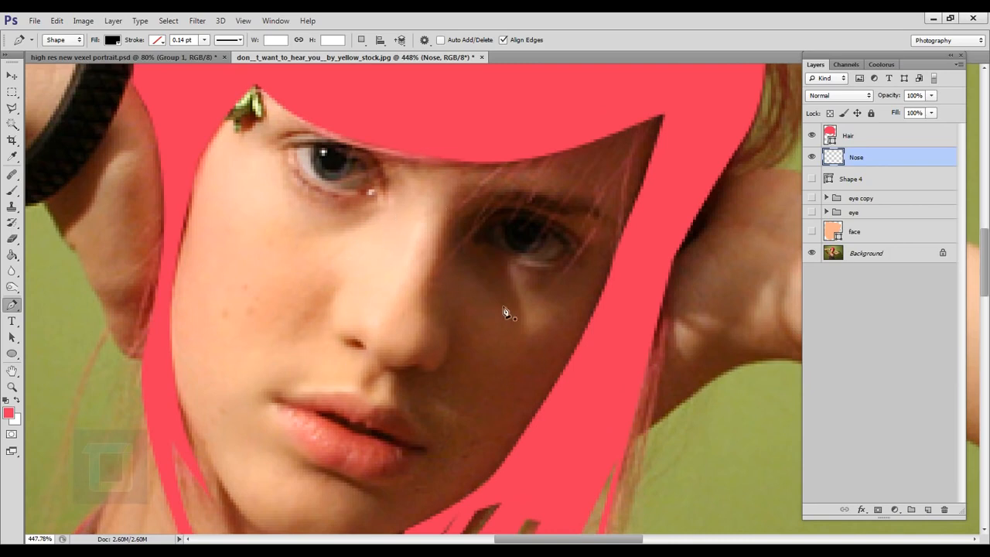
pyautogui.scroll(2, 460, 288)
pyautogui.scroll(-2, 460, 287)
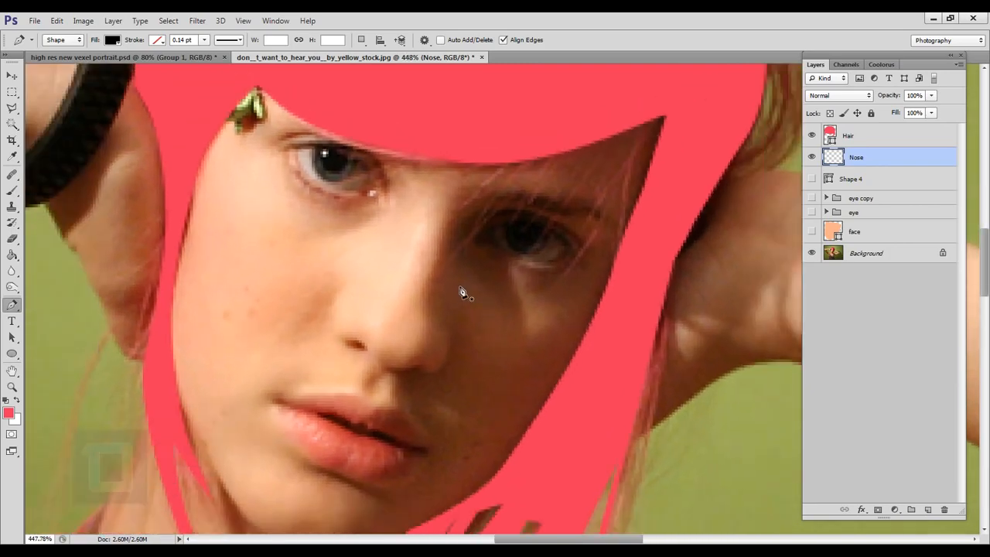
pyautogui.scroll(2, 460, 291)
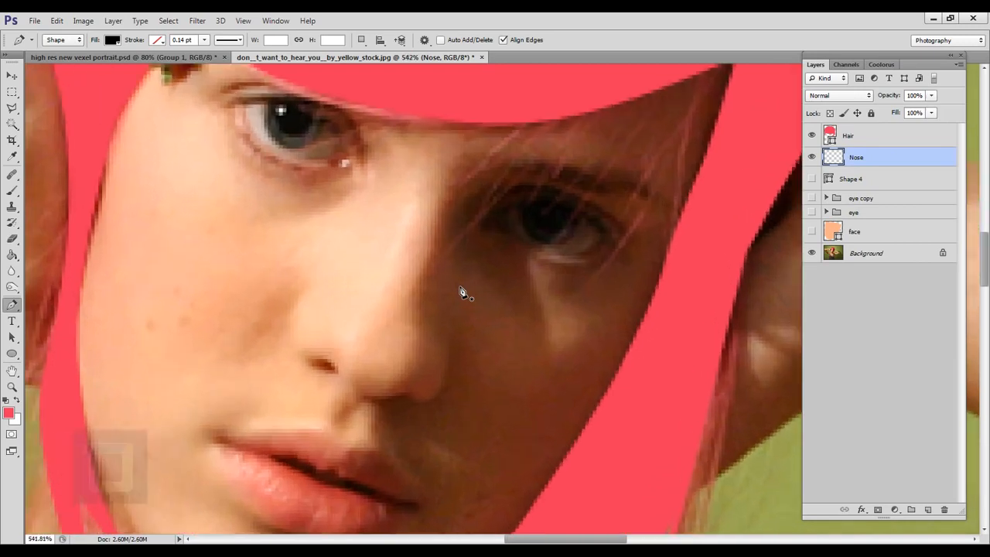
# Step: Trace the shadowed side of the nose bridge as a thin black sliver, about 3 px wide and 21 px high, on the Nose layer
pyautogui.scroll(-2, 464, 287)
pyautogui.scroll(2, 460, 279)
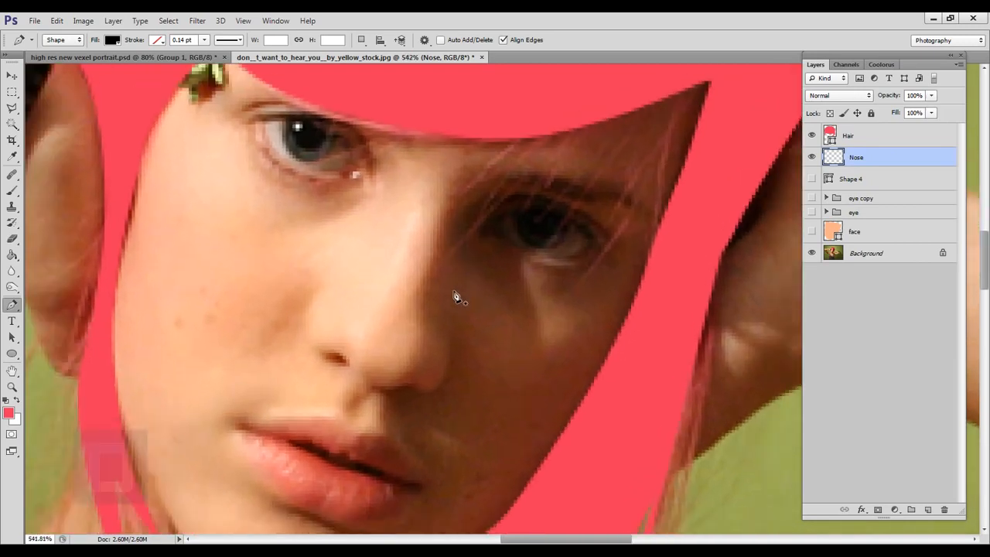
pyautogui.scroll(1, 456, 297)
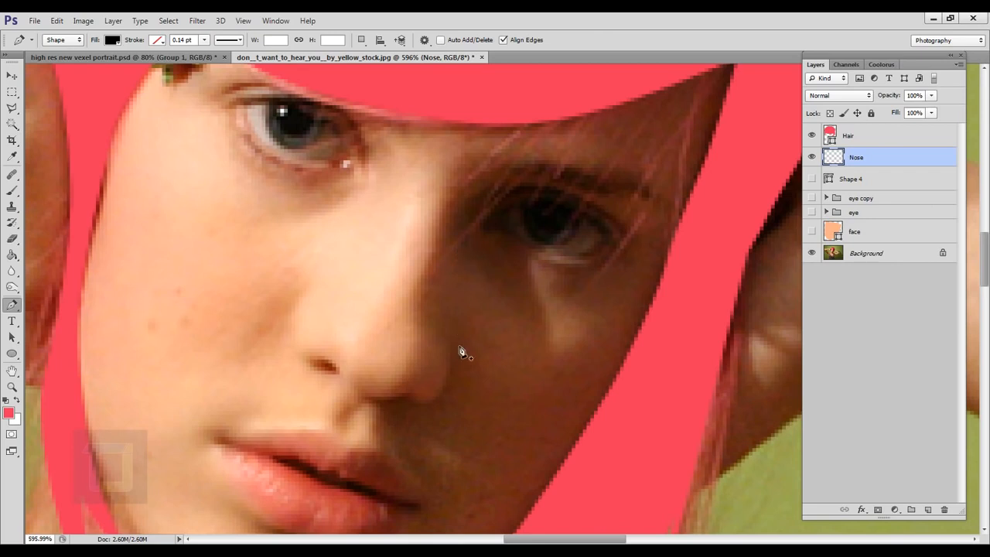
pyautogui.click(454, 264)
pyautogui.moveTo(446, 341); pyautogui.dragTo(451, 361)
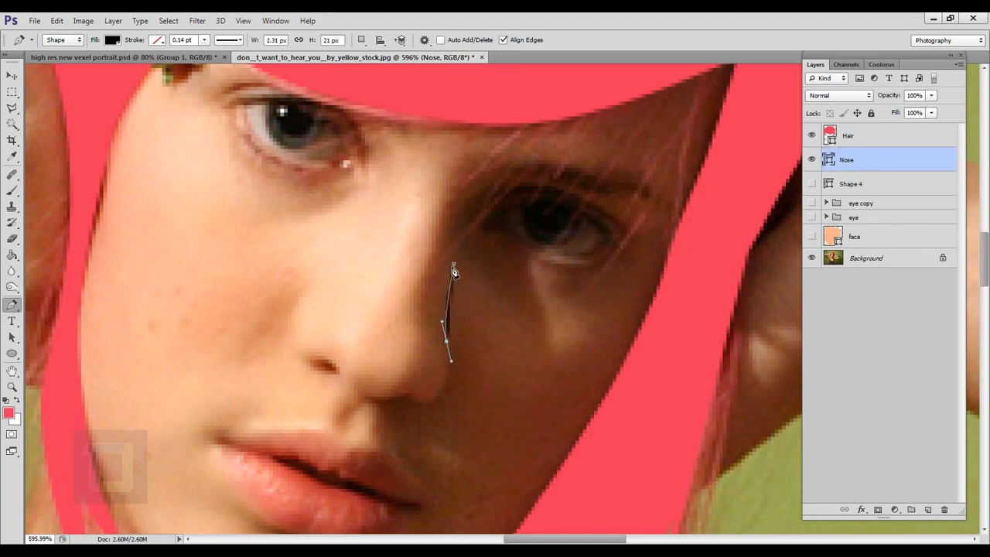
pyautogui.moveTo(454, 264); pyautogui.dragTo(458, 265)
pyautogui.scroll(3, 463, 290)
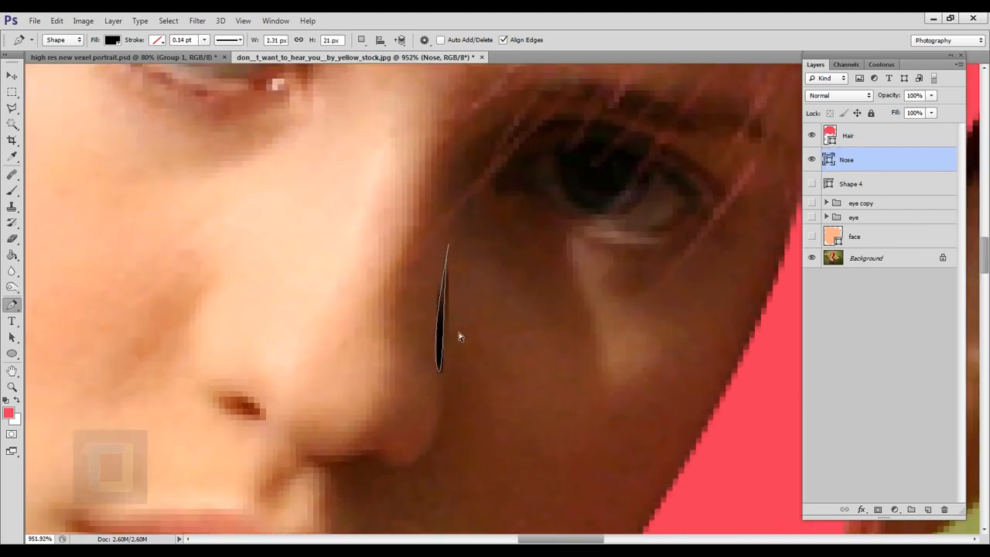
pyautogui.keyDown('alt'); pyautogui.click(438, 372); pyautogui.keyUp('alt')
pyautogui.moveTo(449, 246); pyautogui.dragTo(474, 168)
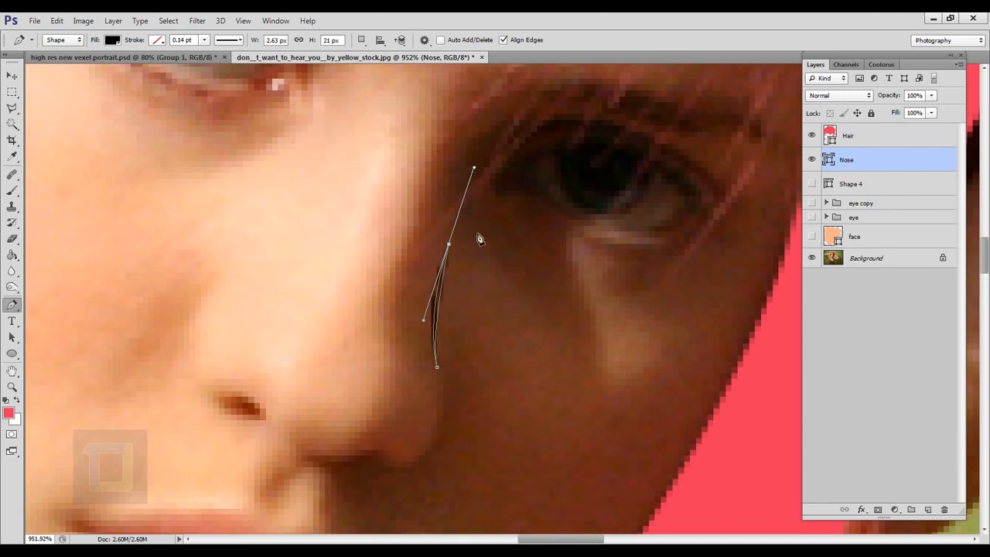
pyautogui.press('Return')
pyautogui.scroll(-4, 478, 234)
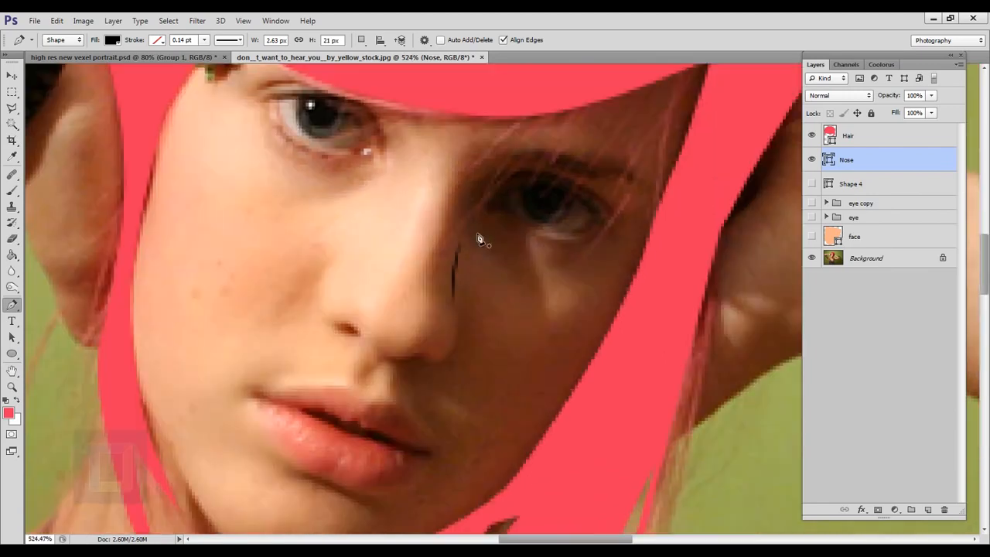
# Step: Start a separate black shape at the shadowed edge of the nose tip and trace along the underside to the nose base
pyautogui.scroll(2, 445, 345)
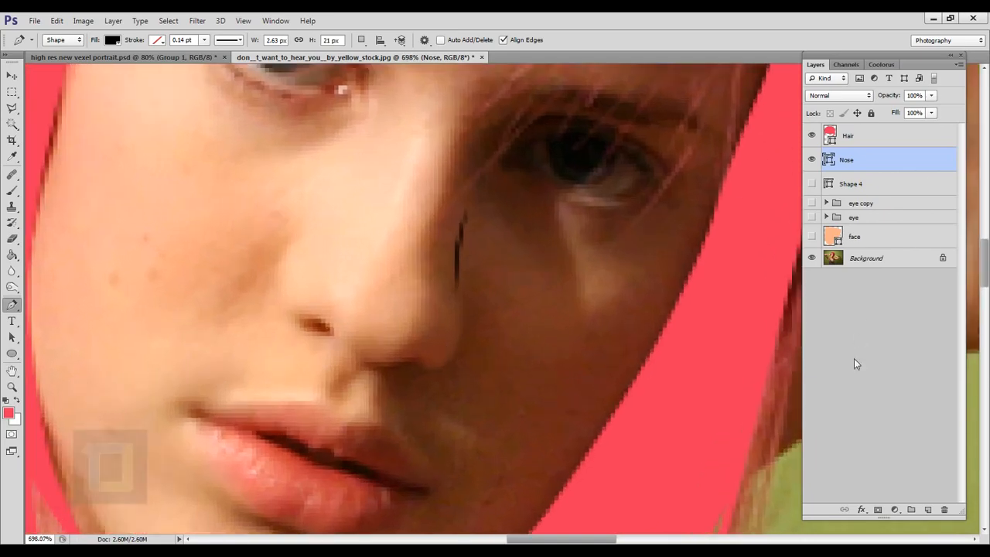
pyautogui.scroll(2, 409, 376)
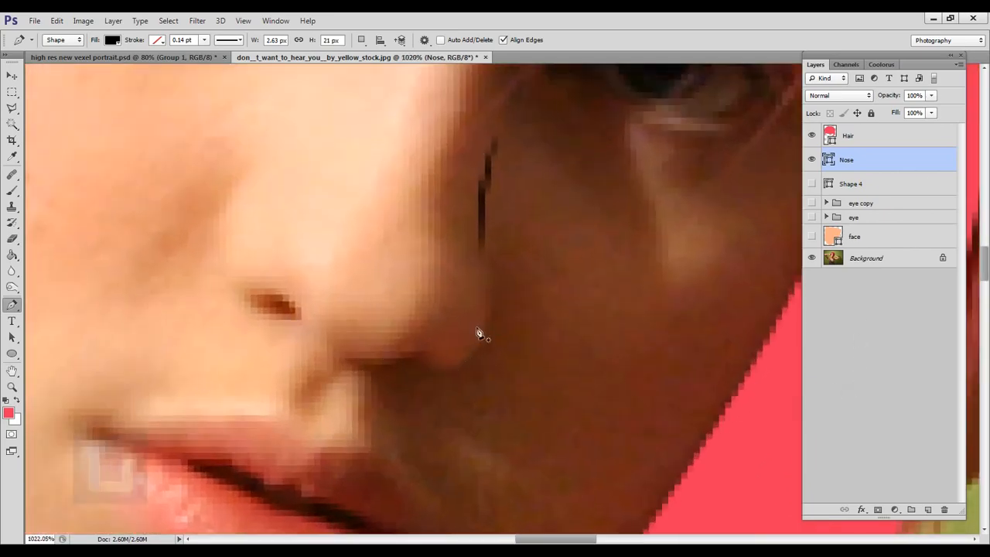
pyautogui.click(478, 345)
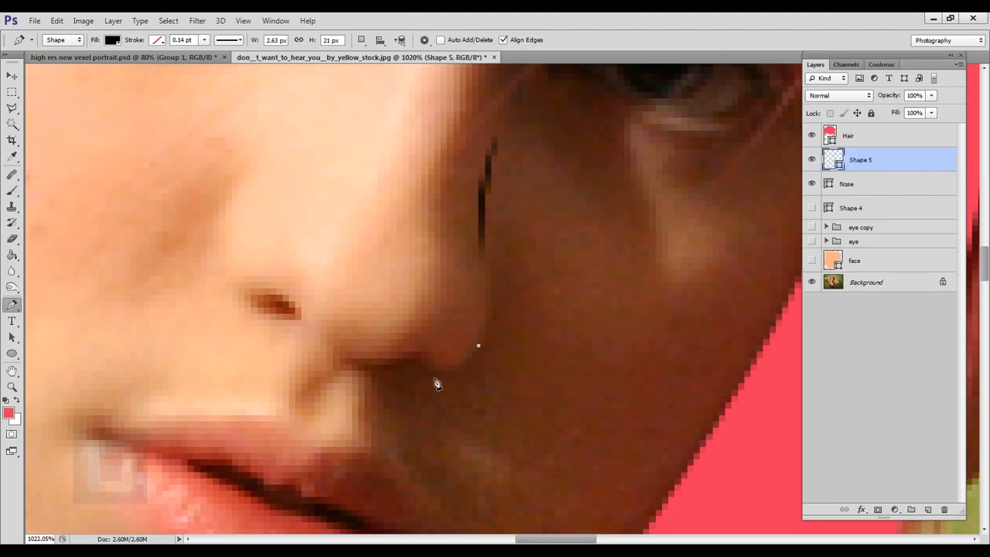
pyautogui.moveTo(434, 371); pyautogui.dragTo(401, 361)
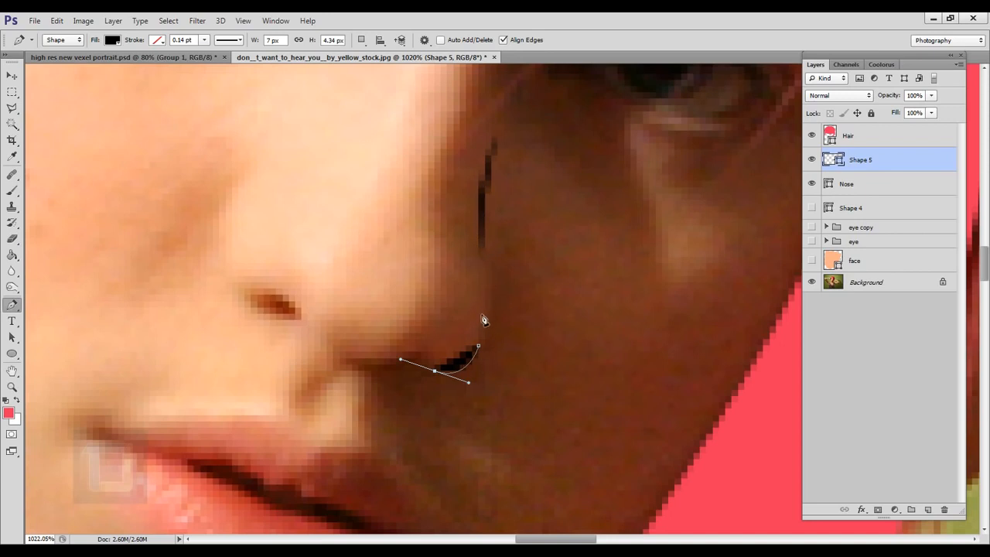
pyautogui.scroll(3, 415, 388)
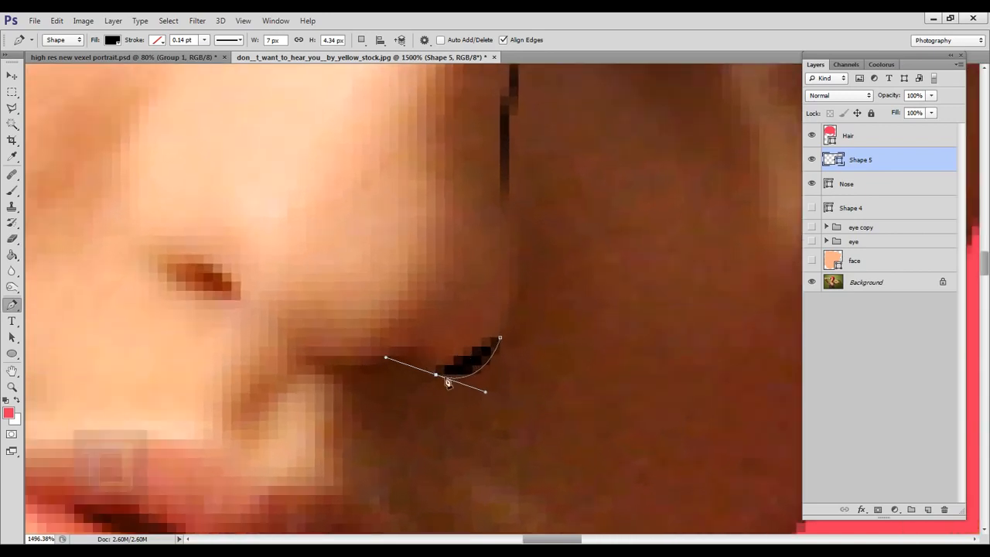
pyautogui.click(437, 377)
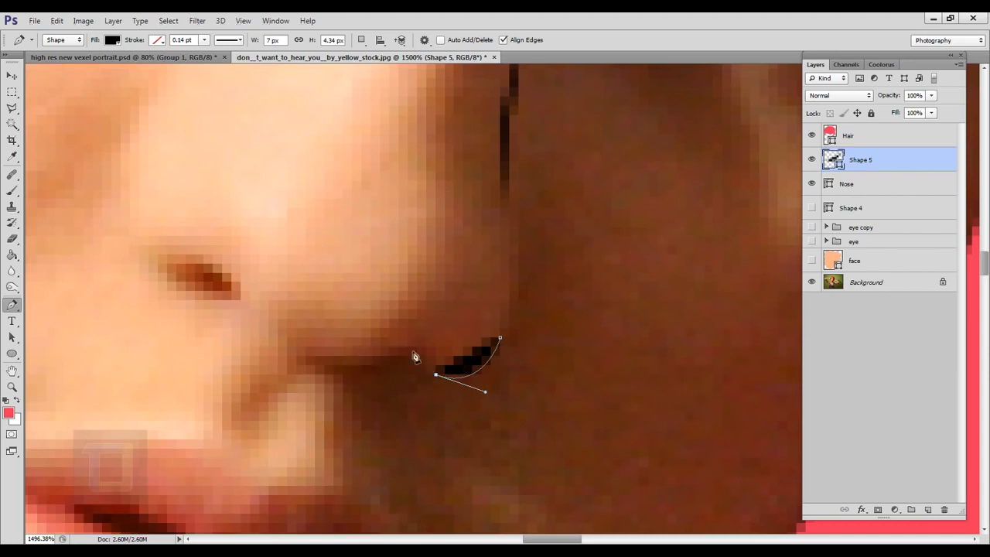
pyautogui.moveTo(417, 347); pyautogui.dragTo(329, 373)
pyautogui.keyDown('alt'); pyautogui.click(417, 347); pyautogui.keyUp('alt')
pyautogui.keyDown('alt'); pyautogui.click(353, 356); pyautogui.keyUp('alt')
pyautogui.click(344, 365)
# Step: Extend the nose outline over the lit nostril and up around the curve of its nostril wing
pyautogui.moveTo(259, 318); pyautogui.dragTo(318, 360)
pyautogui.click(232, 281)
pyautogui.moveTo(250, 339); pyautogui.dragTo(181, 364)
pyautogui.scroll(5, 219, 353)
pyautogui.scroll(-5, 255, 335)
pyautogui.moveTo(226, 253); pyautogui.dragTo(254, 200)
pyautogui.moveTo(269, 167); pyautogui.dragTo(323, 140)
pyautogui.moveTo(226, 253); pyautogui.dragTo(226, 245)
pyautogui.scroll(3, 251, 288)
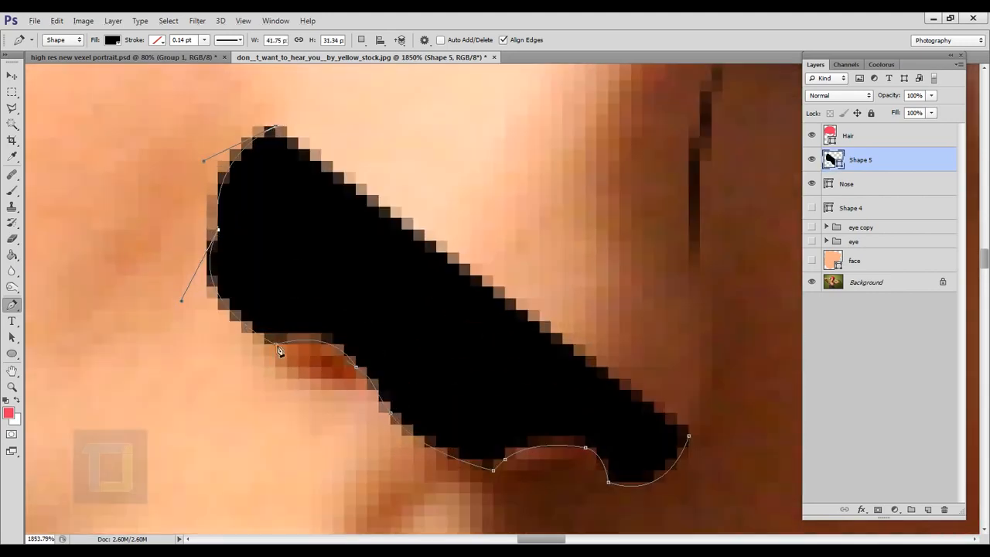
# Step: Trace the outline back down the wing and beneath the nostril, lowering the shape's opacity to 23% to expose the photo
pyautogui.keyDown('alt'); pyautogui.click(275, 126); pyautogui.keyUp('alt')
pyautogui.moveTo(264, 356); pyautogui.dragTo(396, 471)
pyautogui.keyDown('alt'); pyautogui.click(264, 355); pyautogui.keyUp('alt')
pyautogui.moveTo(356, 389); pyautogui.dragTo(384, 394)
pyautogui.keyDown('alt'); pyautogui.click(356, 389); pyautogui.keyUp('alt')
pyautogui.moveTo(898, 98); pyautogui.dragTo(839, 97)
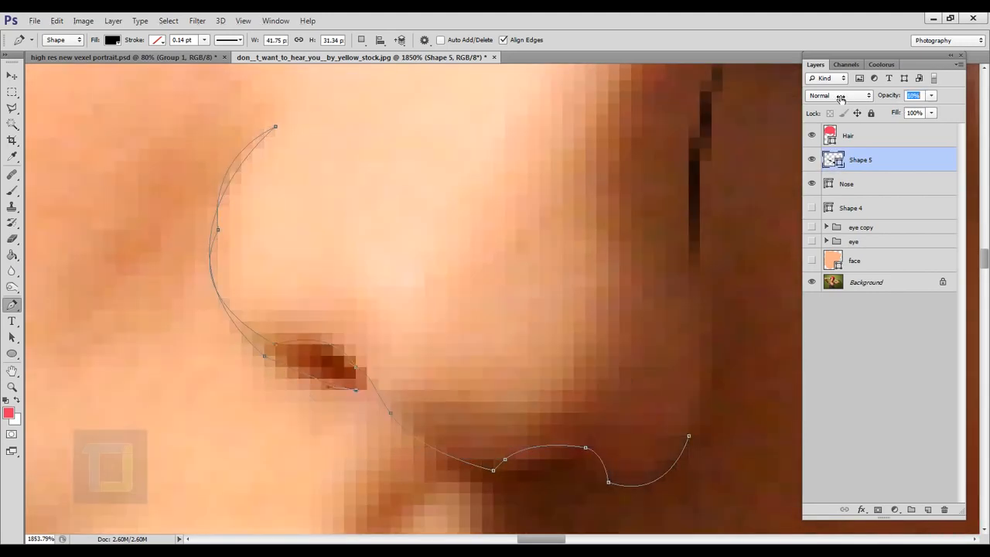
pyautogui.click(342, 342)
pyautogui.moveTo(379, 391); pyautogui.dragTo(411, 416)
pyautogui.hotkey('ctrl', 'z')
pyautogui.moveTo(468, 434); pyautogui.dragTo(479, 434)
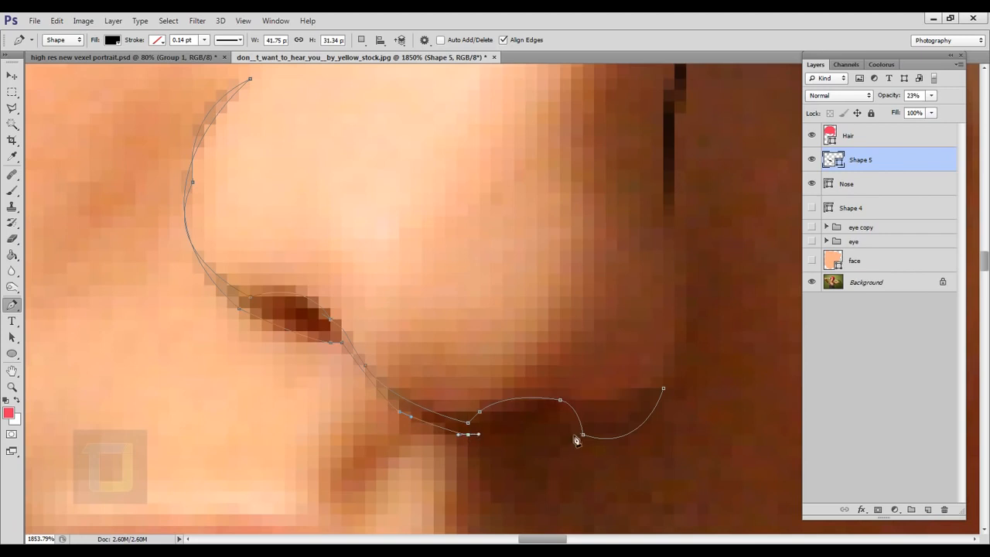
# Step: Close the nose outline beneath the tip, making it about 42 px wide and 32 px high, and restore its opacity to 100%
pyautogui.moveTo(583, 446); pyautogui.dragTo(627, 451)
pyautogui.keyDown('alt'); pyautogui.click(583, 445); pyautogui.keyUp('alt')
pyautogui.moveTo(664, 400); pyautogui.dragTo(674, 352)
pyautogui.keyDown('alt'); pyautogui.click(663, 400); pyautogui.keyUp('alt')
pyautogui.click(663, 388)
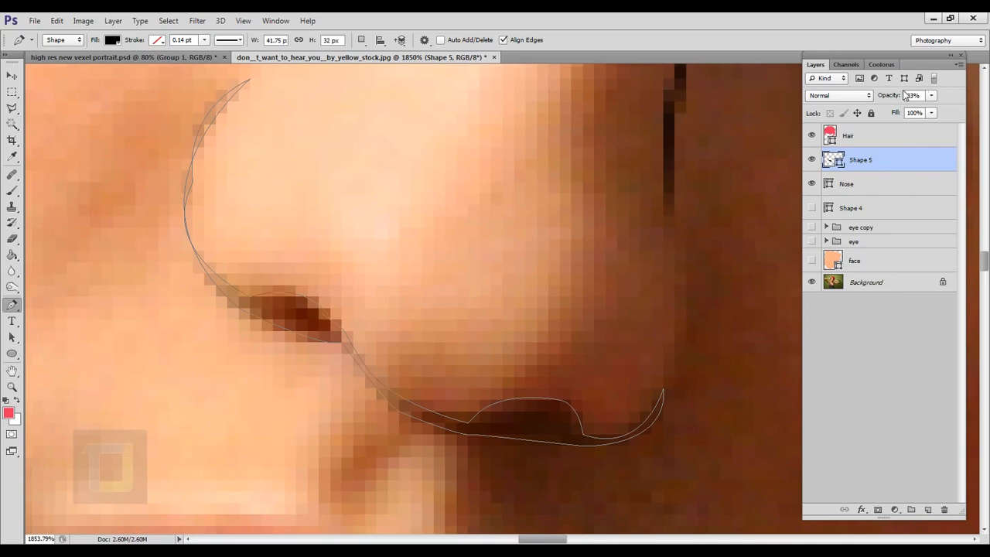
pyautogui.moveTo(888, 100); pyautogui.dragTo(916, 99)
pyautogui.scroll(-6, 508, 260)
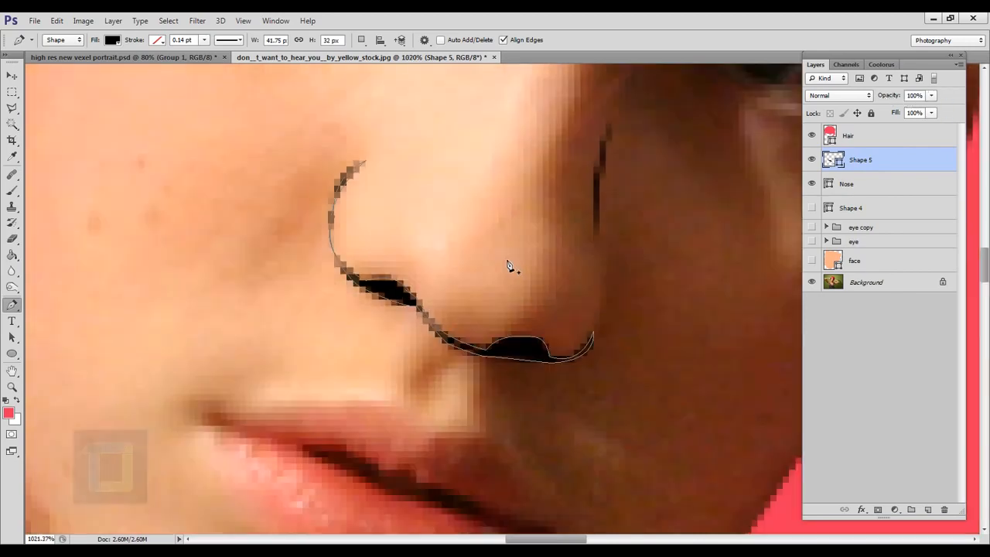
# Step: Show the face layer, both eye groups and the eyebrow layer again
pyautogui.scroll(-3, 508, 266)
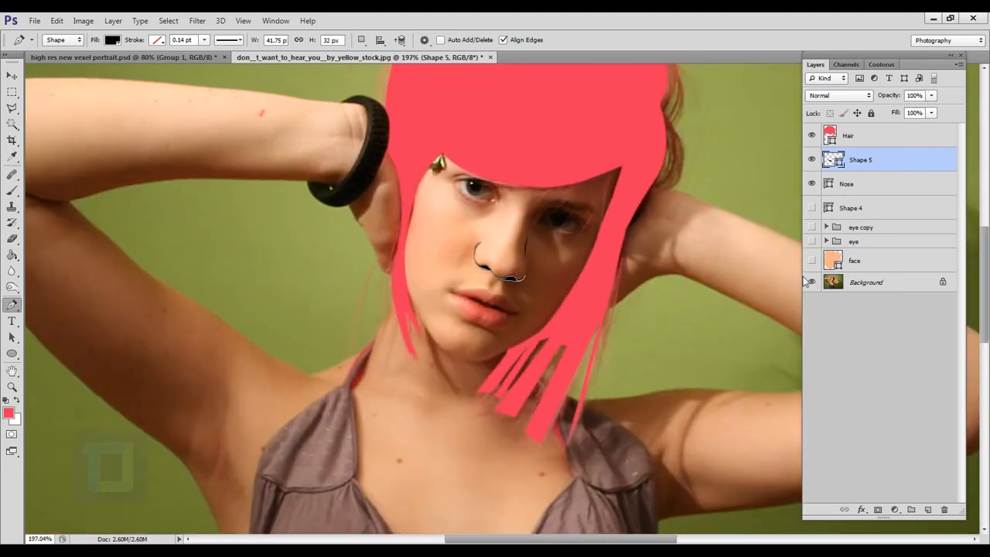
pyautogui.click(813, 261)
pyautogui.click(812, 241)
pyautogui.click(812, 227)
pyautogui.click(812, 208)
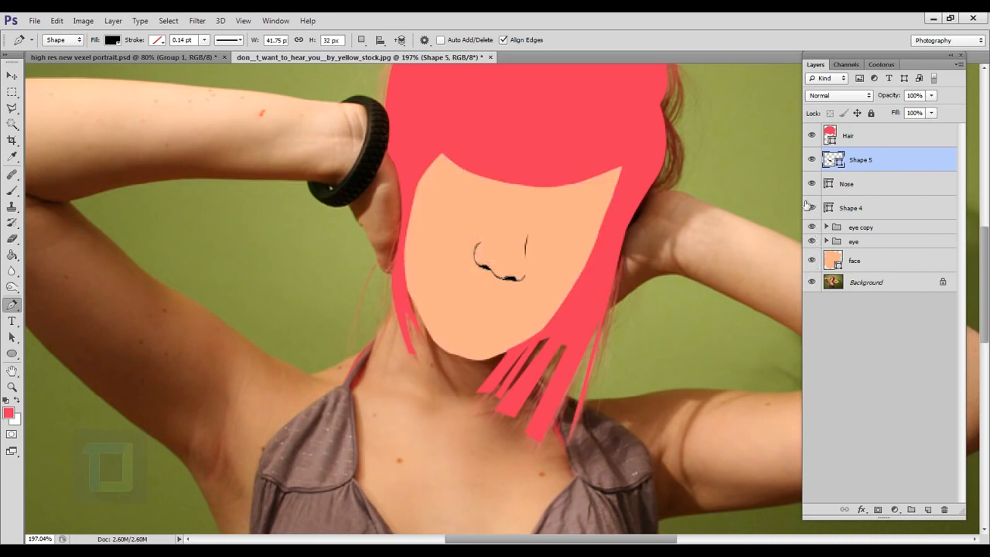
pyautogui.scroll(1, 514, 253)
pyautogui.scroll(-4, 513, 253)
pyautogui.scroll(3, 560, 270)
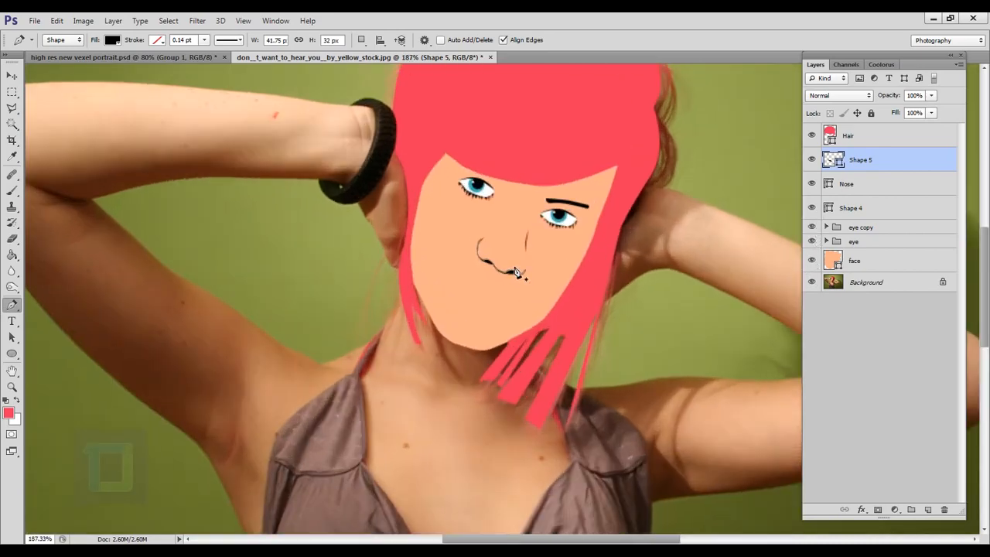
pyautogui.scroll(2, 521, 243)
# Step: Toggle the visibility of the two nose shapes to compare the face with and without them
pyautogui.click(867, 283)
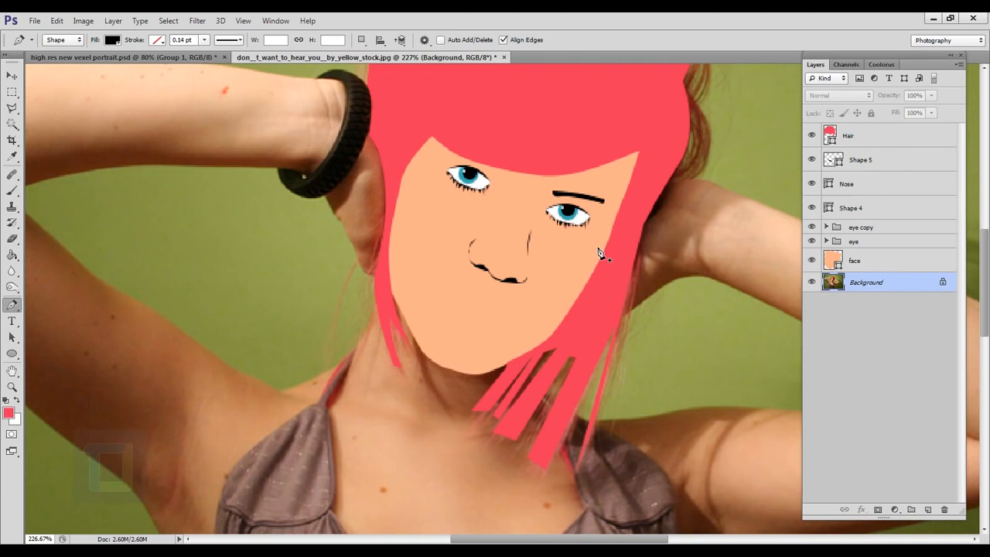
pyautogui.scroll(2, 580, 242)
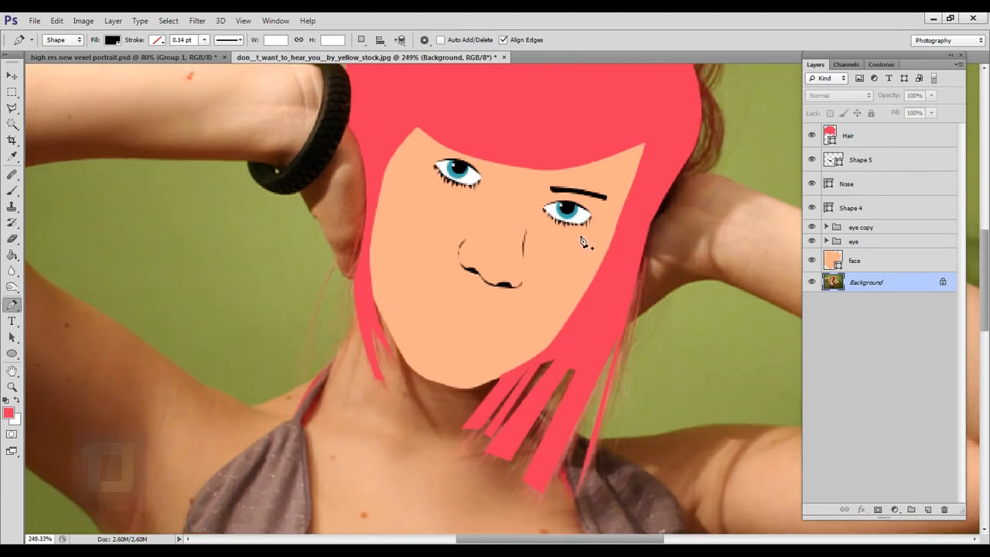
pyautogui.scroll(-1, 596, 254)
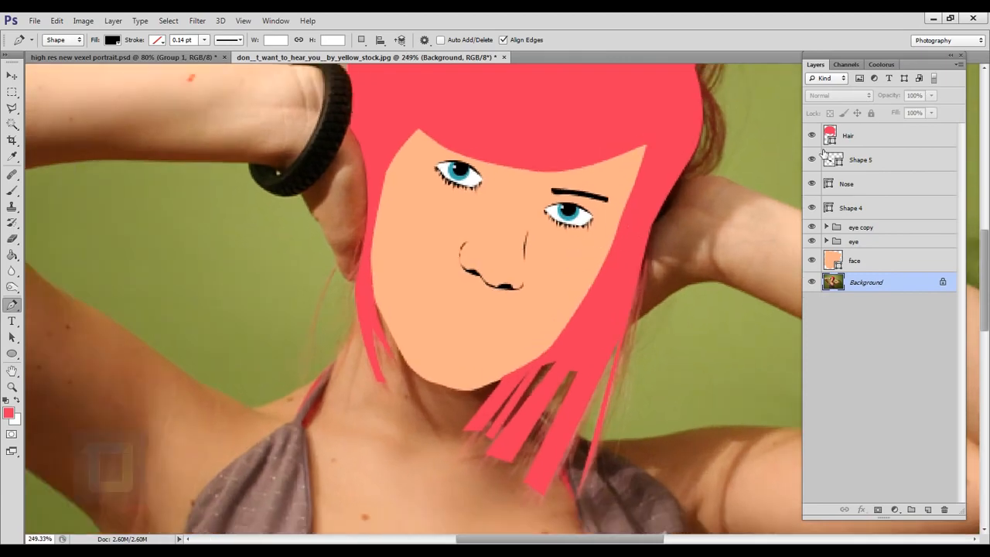
pyautogui.click(811, 160)
pyautogui.click(813, 207)
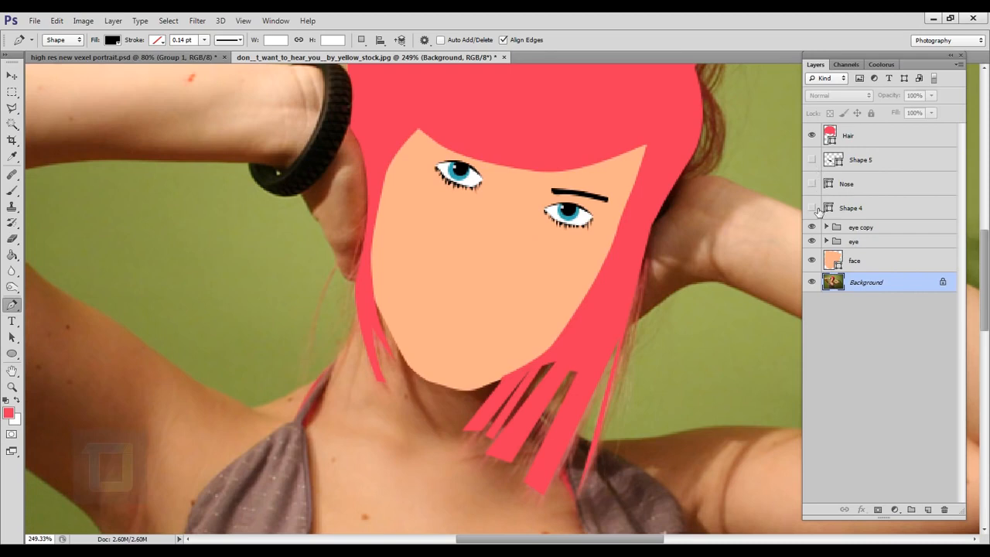
pyautogui.click(813, 207)
pyautogui.click(811, 159)
# Step: Merge the two nose shape layers into one and name it nose
pyautogui.click(858, 184)
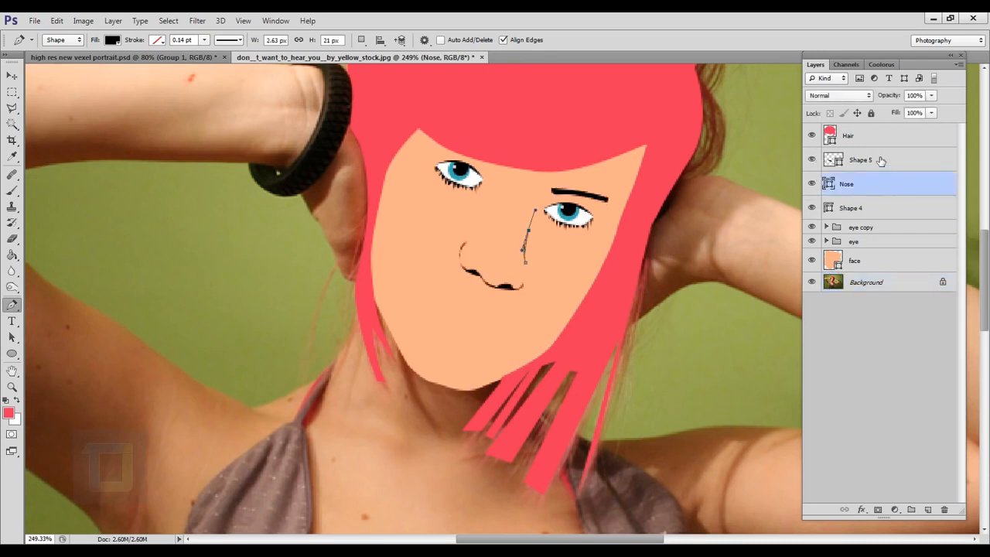
pyautogui.keyDown('shift'); pyautogui.click(880, 161); pyautogui.keyUp('shift')
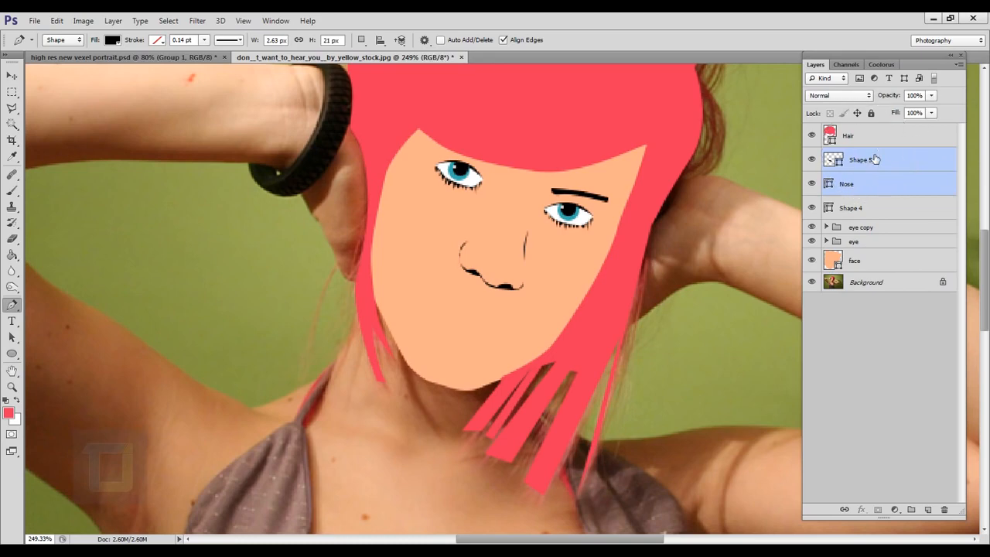
pyautogui.hotkey('ctrl', 'e')
pyautogui.click(813, 160)
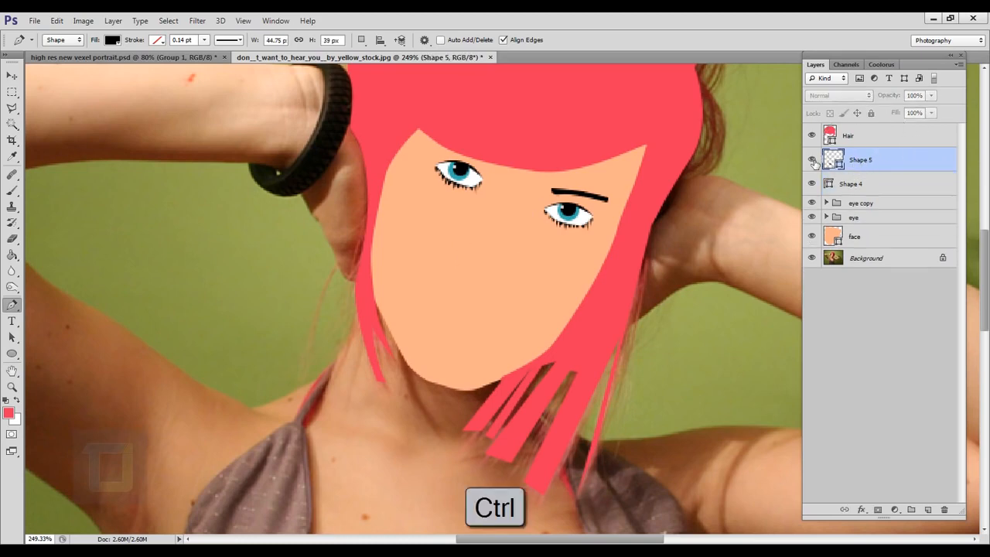
pyautogui.click(813, 160)
pyautogui.doubleClick(859, 161)
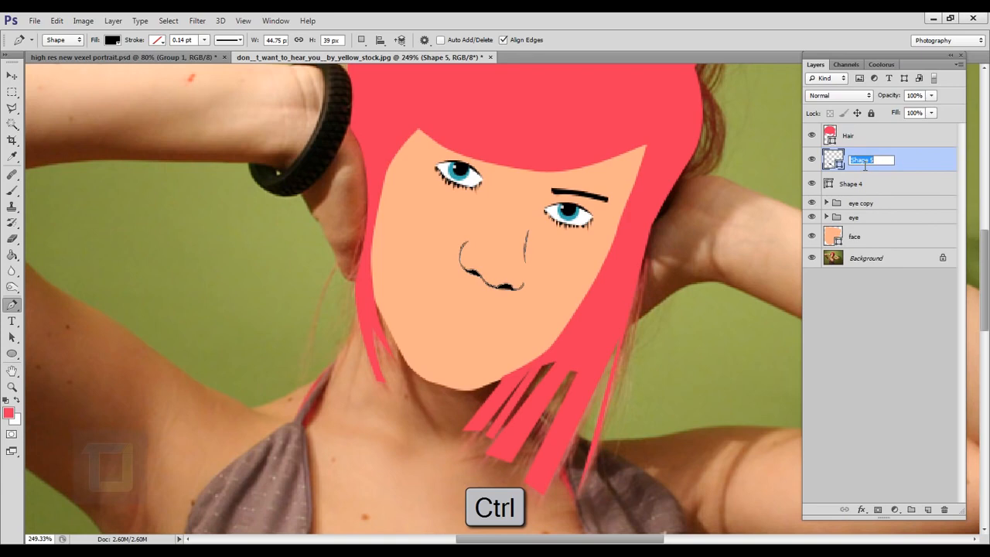
pyautogui.write('nose')
pyautogui.press('Return')
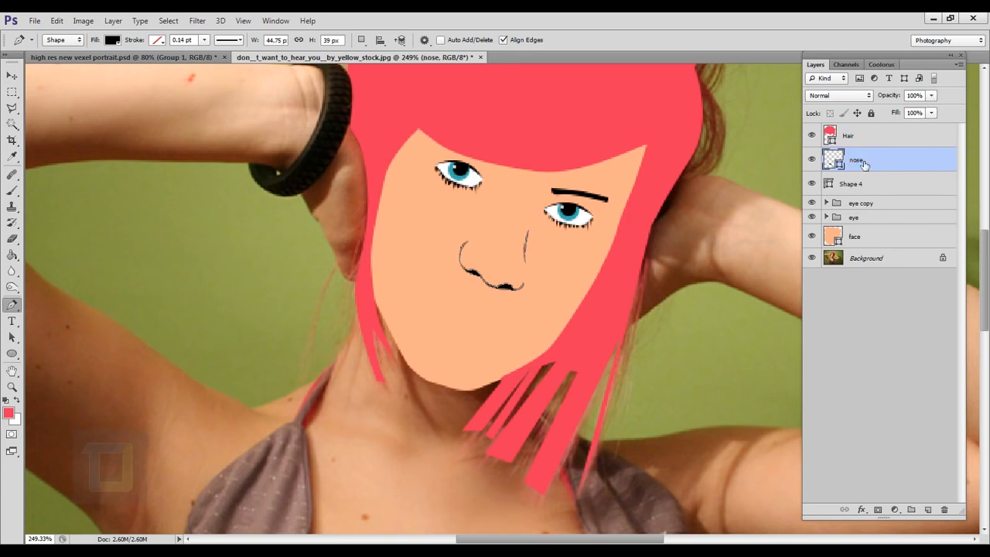
# Step: Trace the lips' outer outline as a black shape about 56 px wide and 31 px high beneath the face layer, with the other vector layers hidden
pyautogui.scroll(-3, 503, 364)
pyautogui.scroll(3, 503, 298)
pyautogui.scroll(-2, 562, 300)
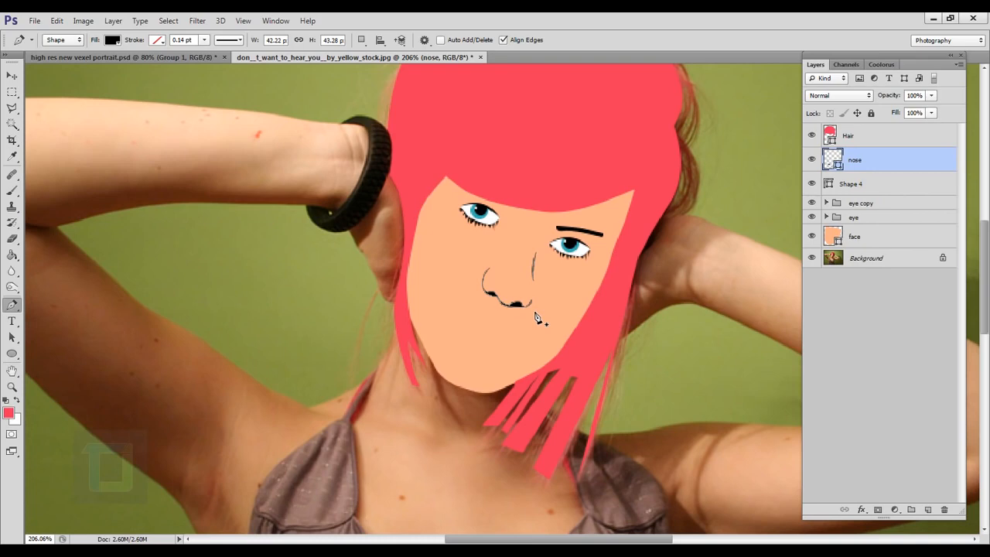
pyautogui.scroll(2, 537, 317)
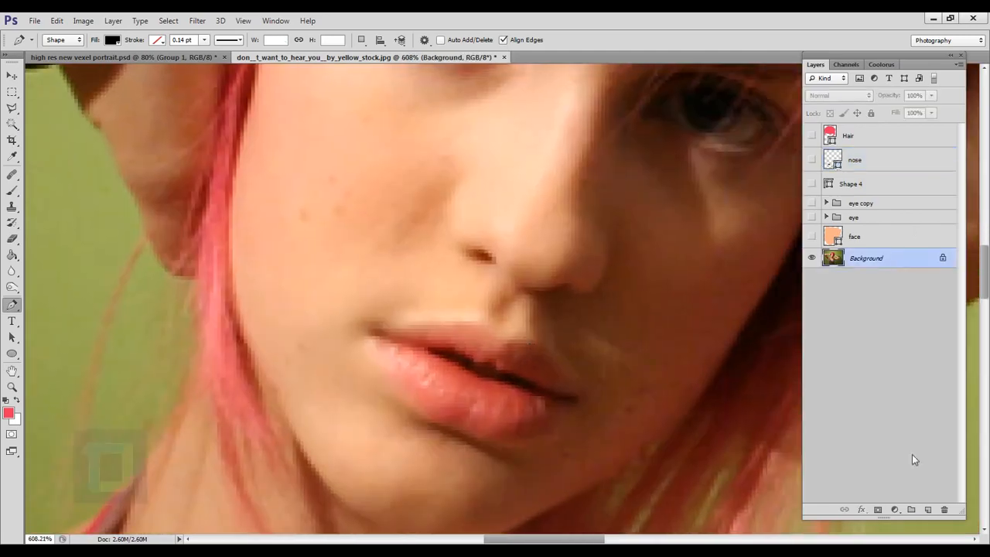
pyautogui.click(441, 325)
pyautogui.click(488, 322)
pyautogui.scroll(5, 487, 321)
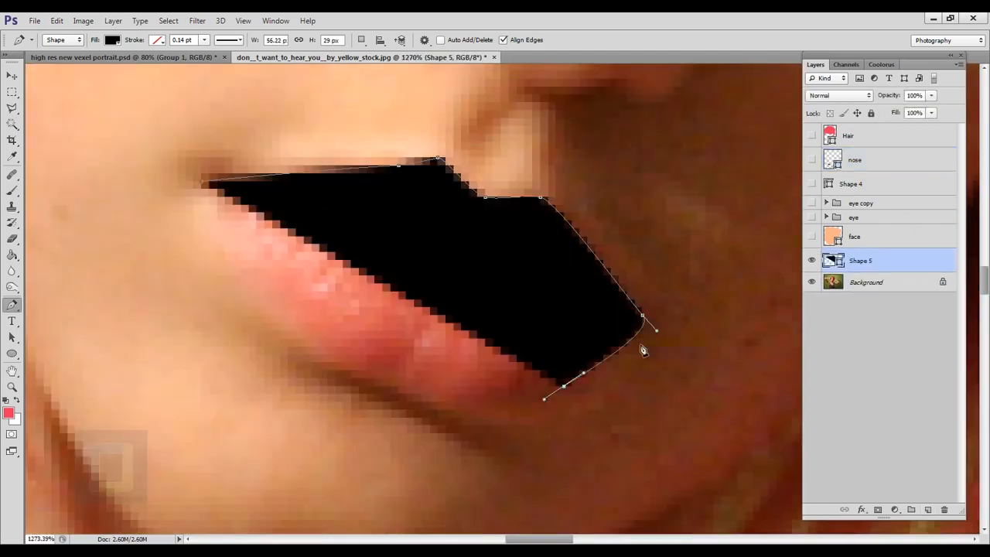
pyautogui.moveTo(641, 332); pyautogui.dragTo(637, 316)
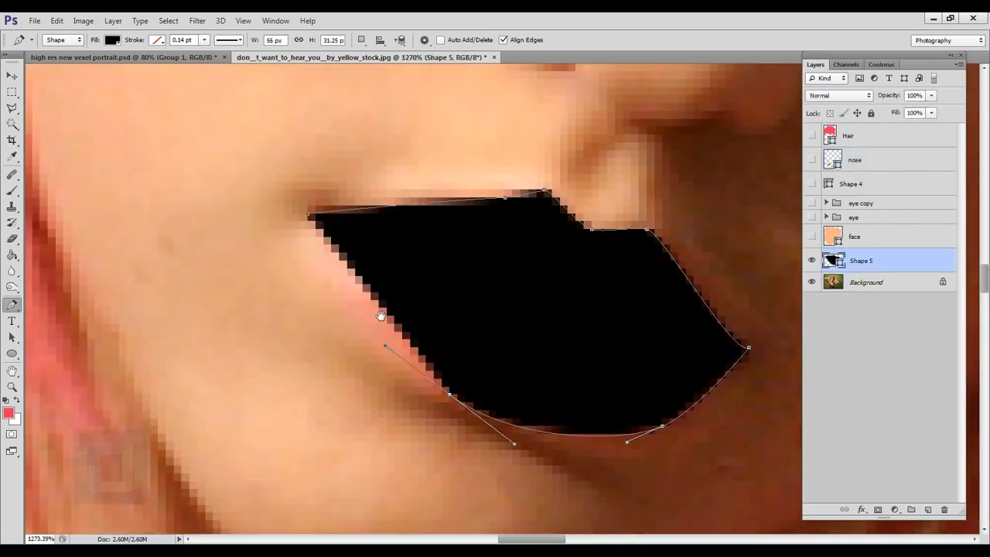
pyautogui.click(309, 215)
pyautogui.moveTo(494, 250); pyautogui.dragTo(355, 294)
# Step: Recolour the lip shape salmon orange and hide it to expose the mouth in the photo
pyautogui.click(811, 260)
pyautogui.doubleClick(833, 260)
pyautogui.click(949, 243)
# Step: Trace the dark opening between the lips as a narrow closed shape and fill it with dark brown
pyautogui.scroll(3, 372, 280)
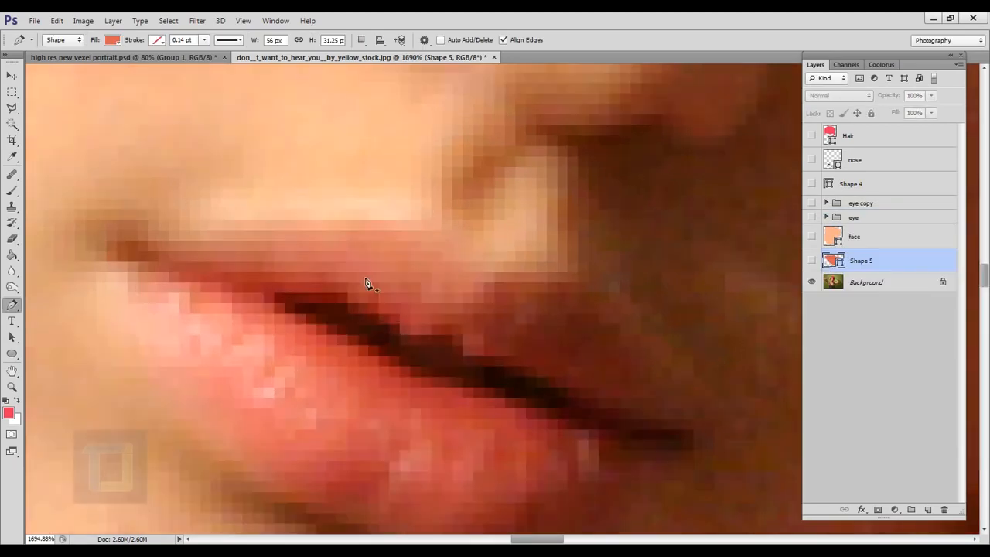
pyautogui.click(274, 303)
pyautogui.moveTo(485, 398); pyautogui.dragTo(553, 415)
pyautogui.click(577, 420)
pyautogui.moveTo(517, 367)
pyautogui.mouseDown()
pyautogui.moveTo(469, 327)
pyautogui.moveTo(508, 381)
pyautogui.mouseUp()
pyautogui.click(275, 303)
pyautogui.keyDown('ctrl'); pyautogui.click(503, 110); pyautogui.keyUp('ctrl')
pyautogui.doubleClick(833, 261)
pyautogui.click(954, 237)
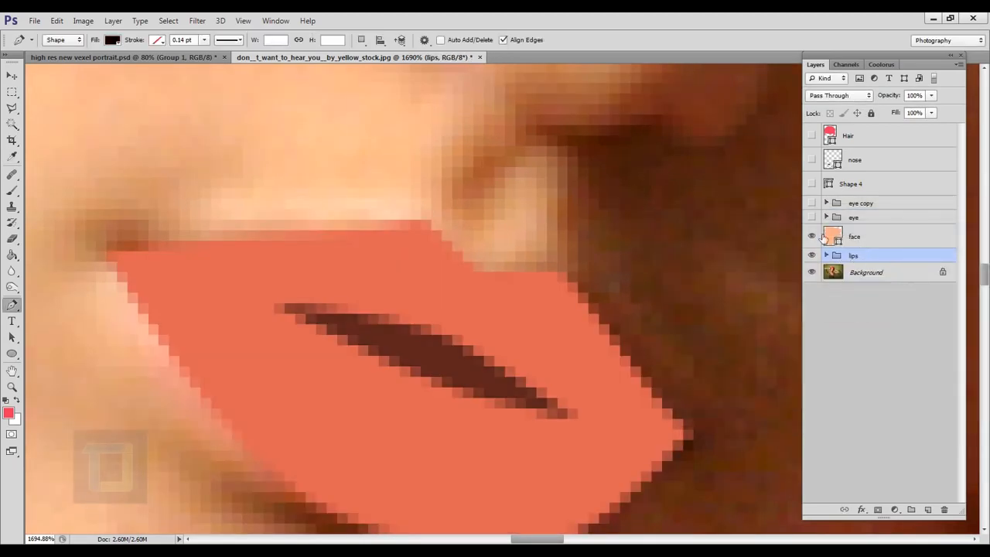
# Step: Place the lips group directly below the Hair layer, with all vector layers shown and the background photo hidden
pyautogui.moveTo(850, 135); pyautogui.dragTo(893, 147)
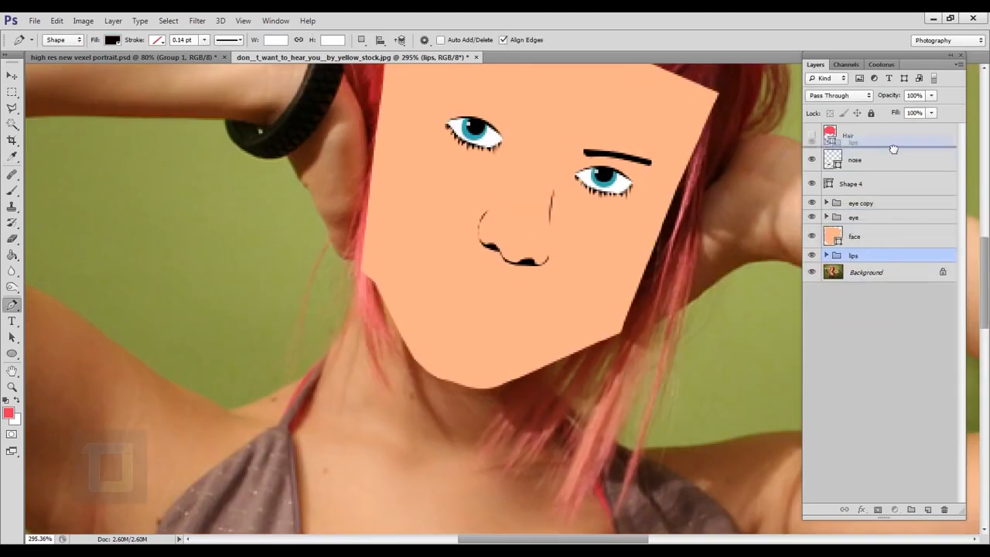
pyautogui.click(811, 135)
pyautogui.scroll(-2, 544, 228)
pyautogui.click(811, 272)
pyautogui.scroll(1, 543, 376)
pyautogui.moveTo(574, 297); pyautogui.dragTo(569, 327)
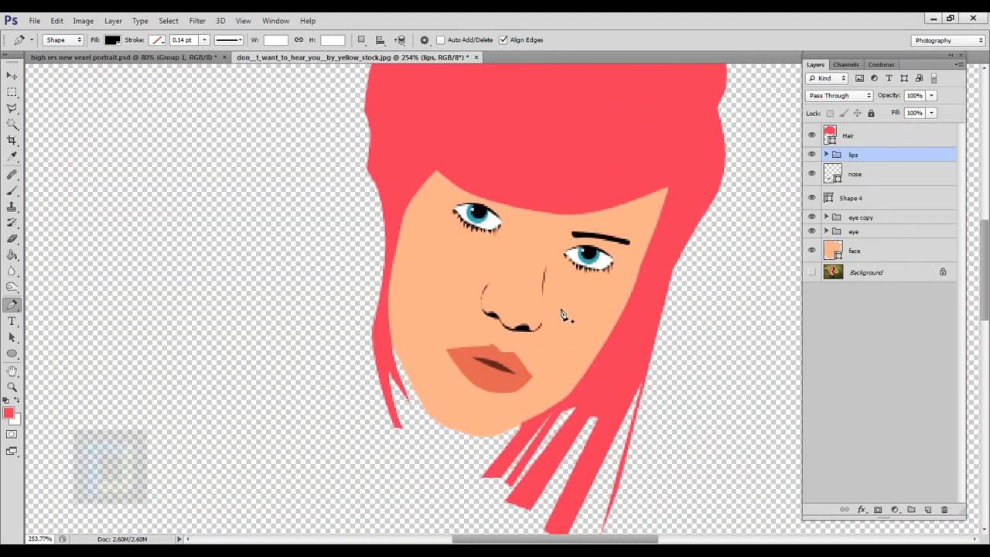
pyautogui.scroll(1, 555, 312)
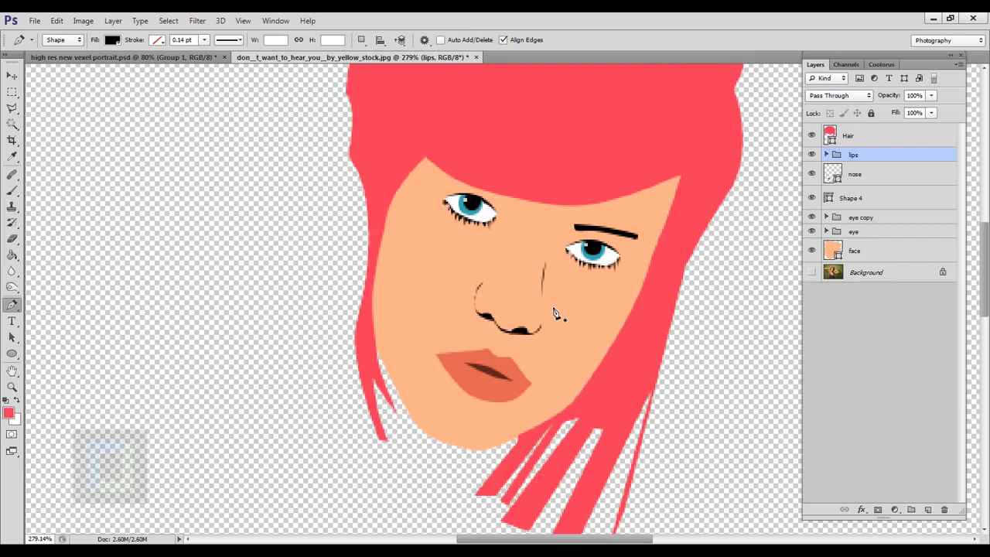
pyautogui.scroll(-12, 449, 282)
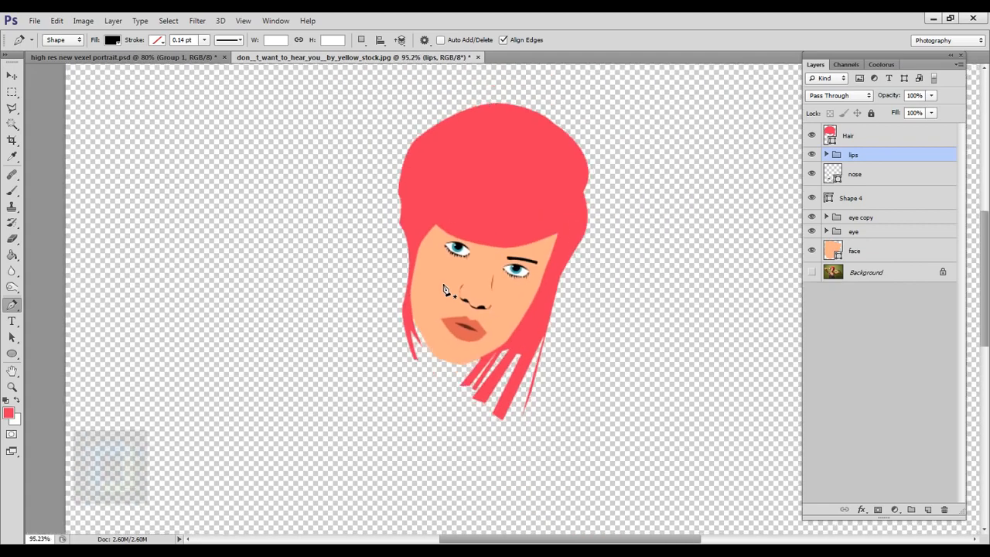
pyautogui.scroll(1, 545, 261)
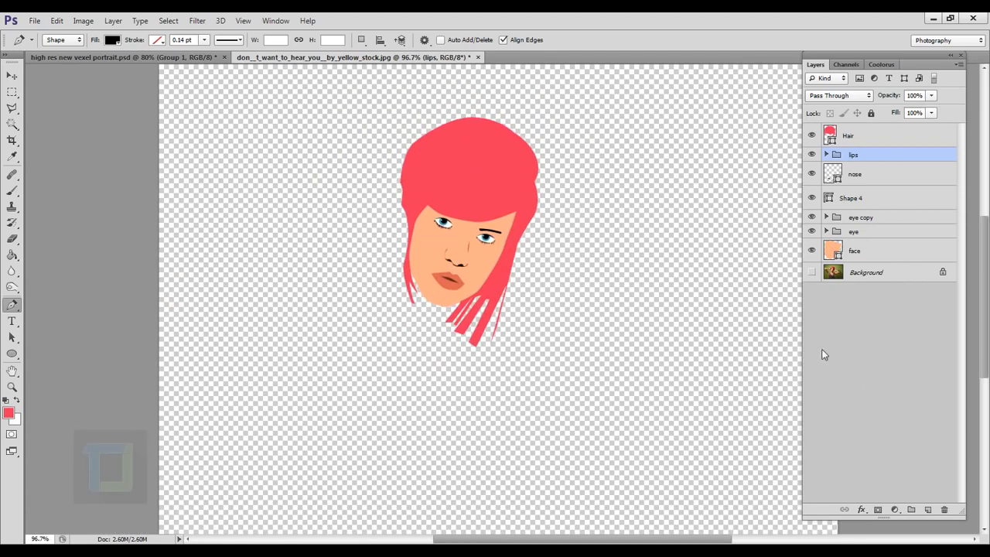
# Step: Add a new layer between the face layer and the background photo and fill it with white
pyautogui.click(927, 510)
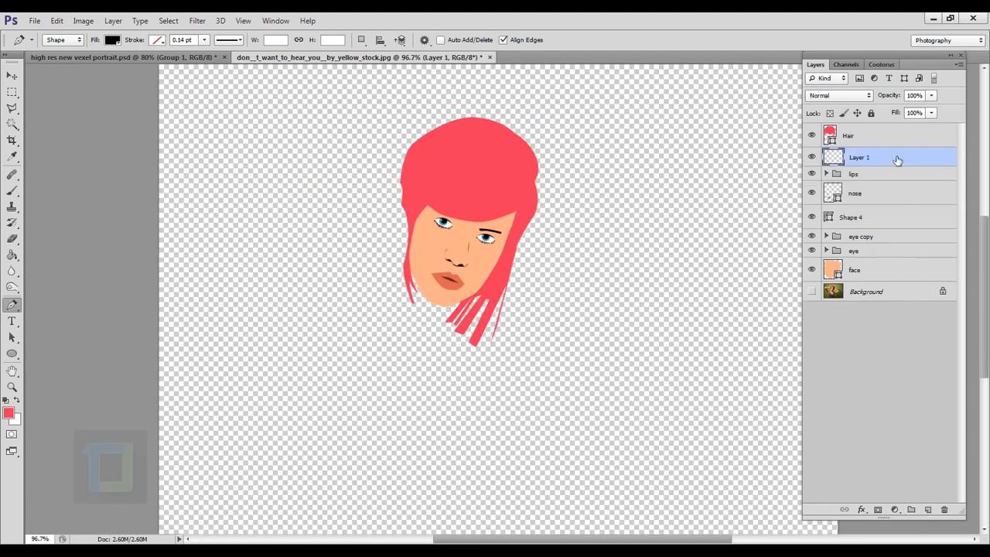
pyautogui.moveTo(895, 158); pyautogui.dragTo(895, 295)
pyautogui.moveTo(890, 158); pyautogui.dragTo(891, 278)
pyautogui.click(11, 255)
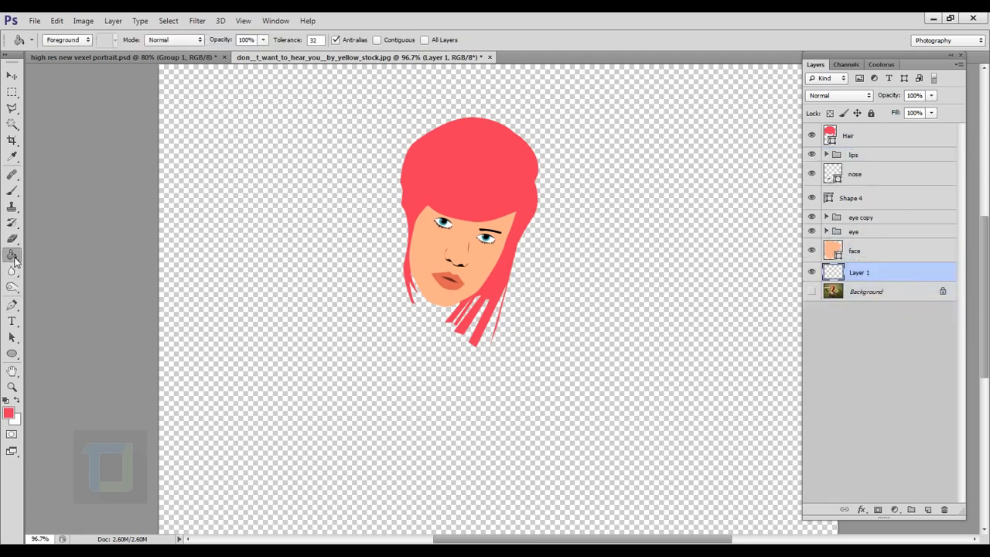
pyautogui.click(16, 400)
pyautogui.click(528, 368)
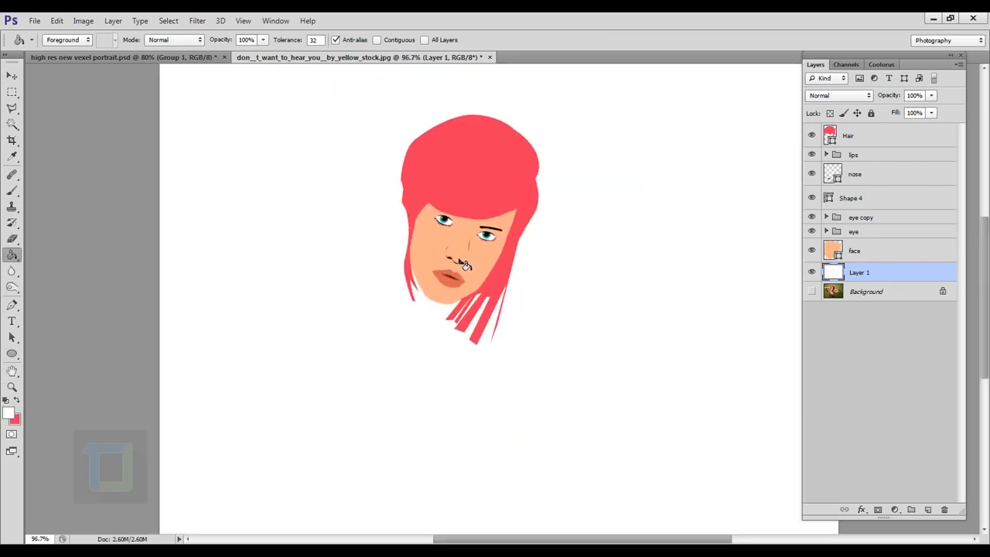
pyautogui.scroll(3, 465, 265)
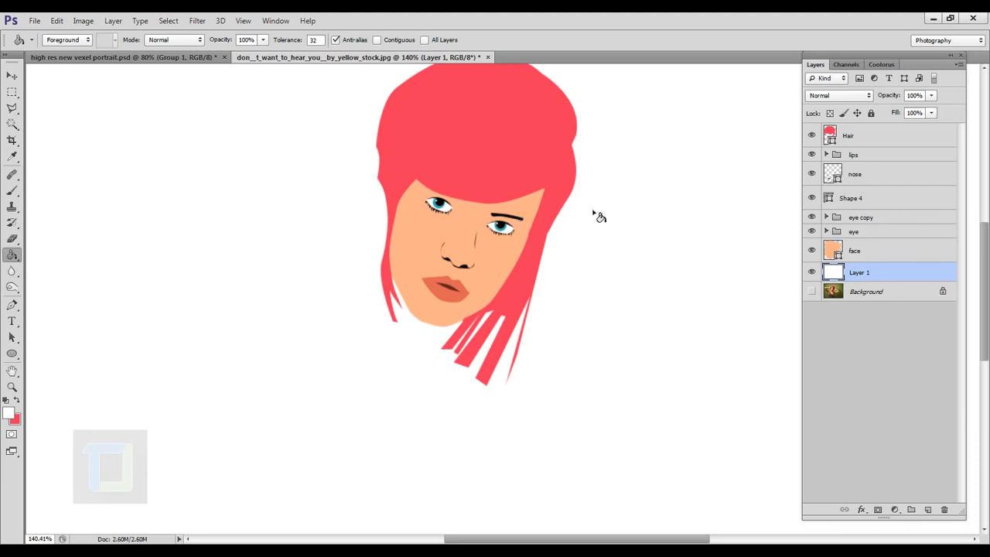
# Step: Hide the white layer and all the vector layers so that only the background photo is shown
pyautogui.click(812, 272)
pyautogui.click(812, 293)
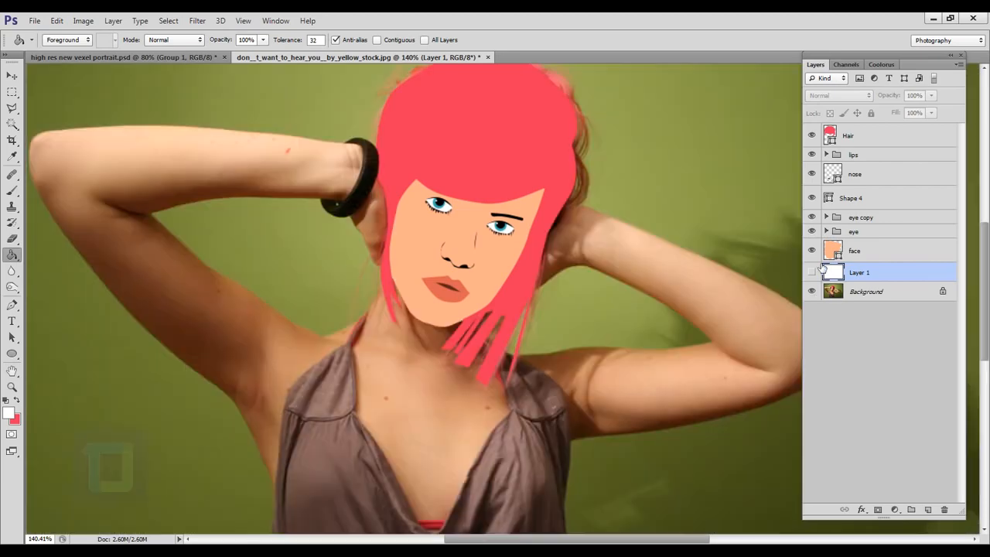
pyautogui.moveTo(812, 250); pyautogui.dragTo(812, 135)
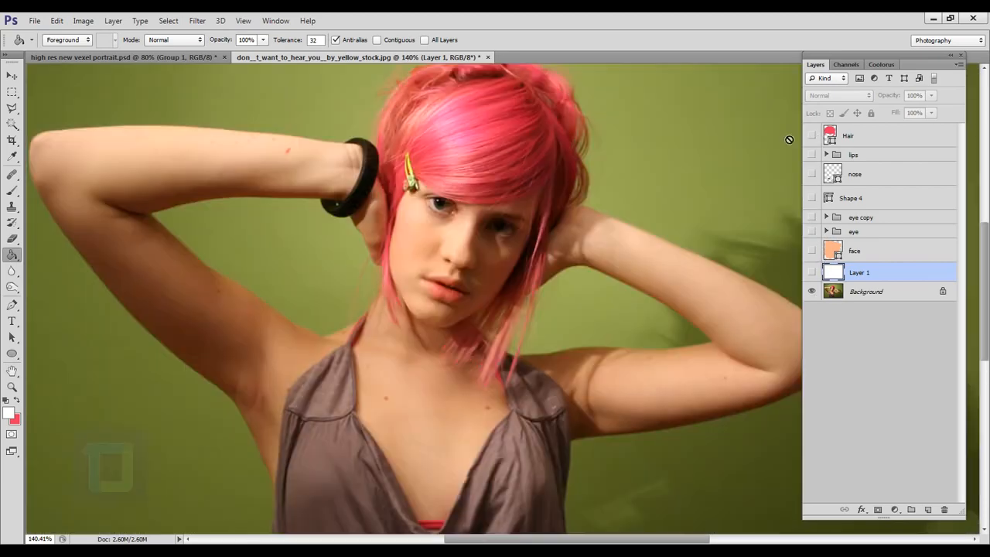
pyautogui.scroll(-8, 448, 286)
pyautogui.scroll(5, 459, 343)
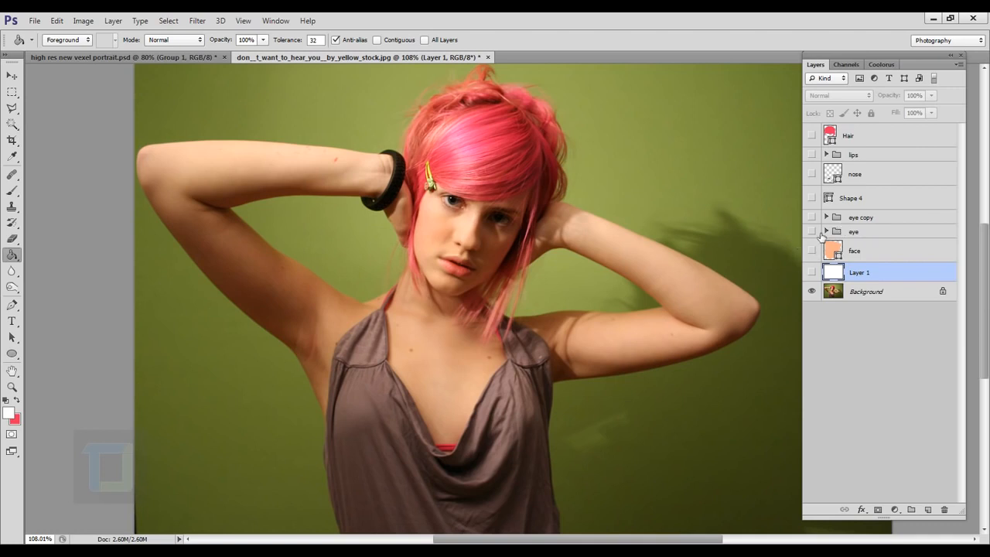
# Step: Show the hair, face, both eye groups, eyebrow, lips and nose one by one over the photo, keeping the white layer hidden
pyautogui.click(812, 136)
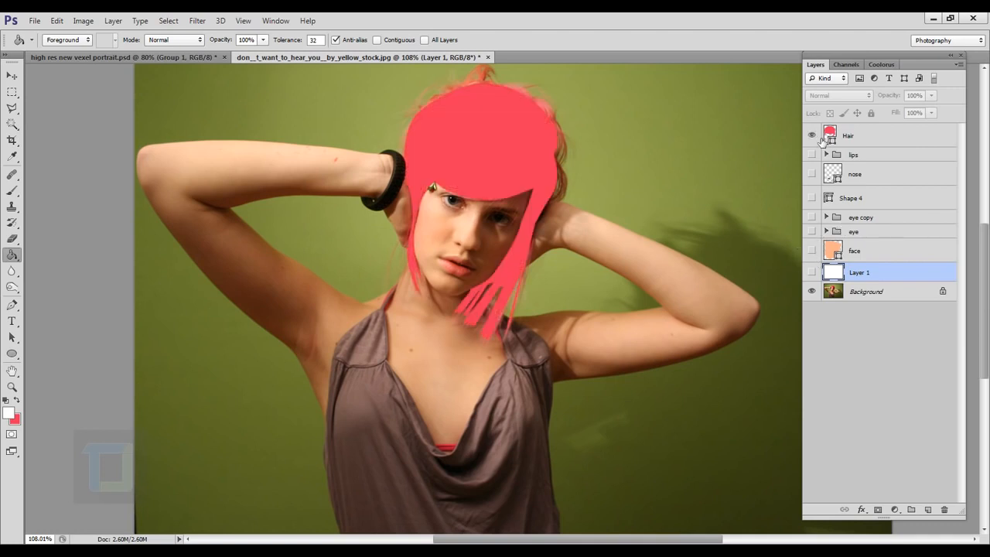
pyautogui.click(816, 252)
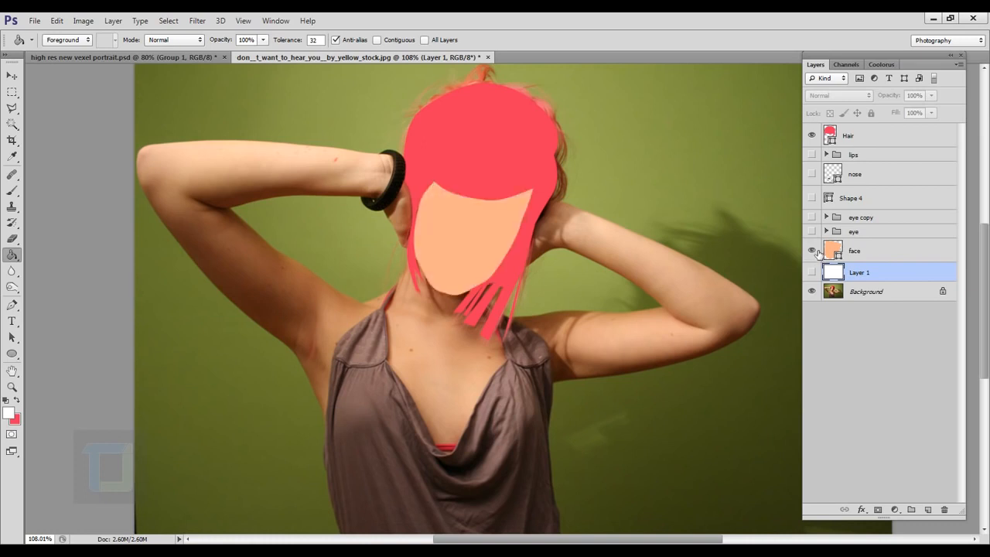
pyautogui.click(878, 250)
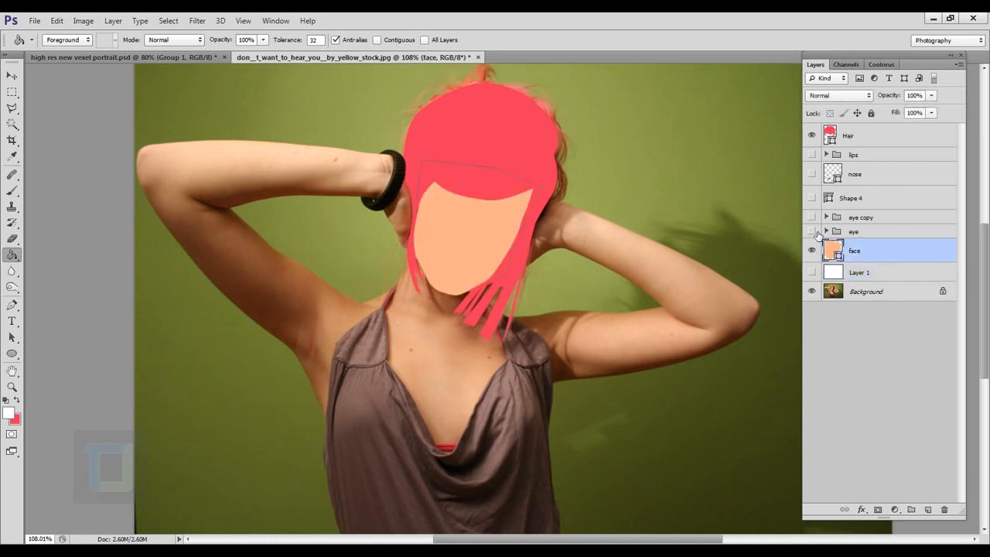
pyautogui.click(812, 231)
pyautogui.click(883, 236)
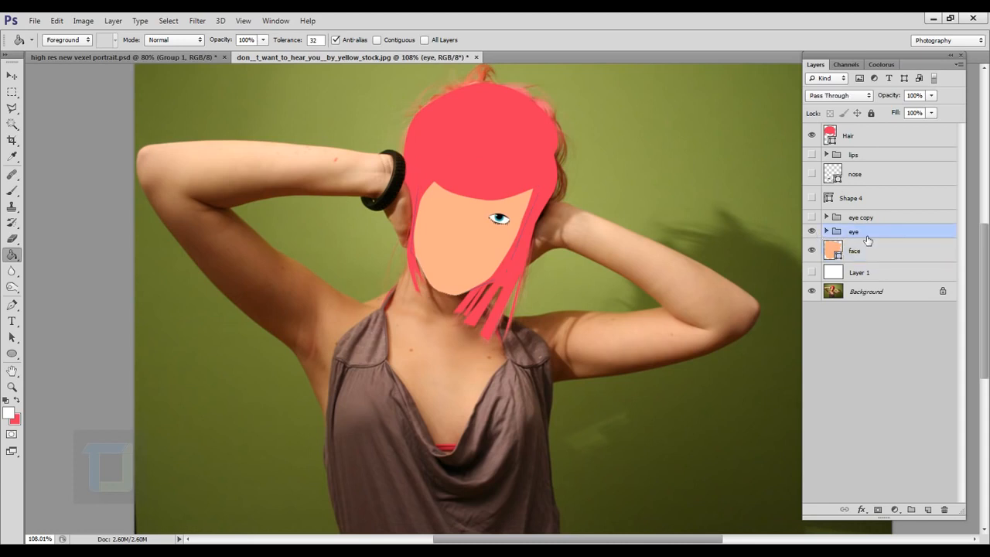
pyautogui.click(812, 217)
pyautogui.click(812, 199)
pyautogui.click(812, 174)
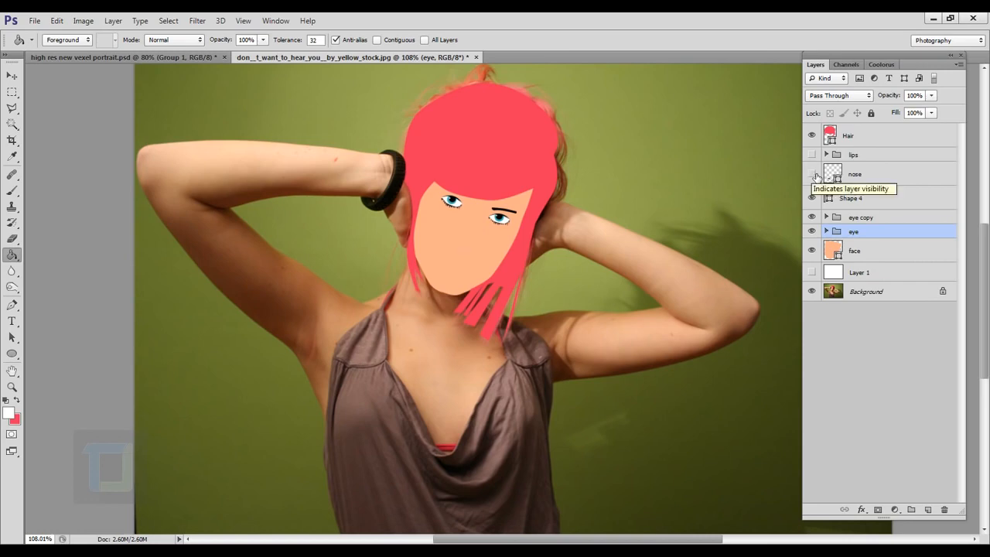
pyautogui.click(813, 154)
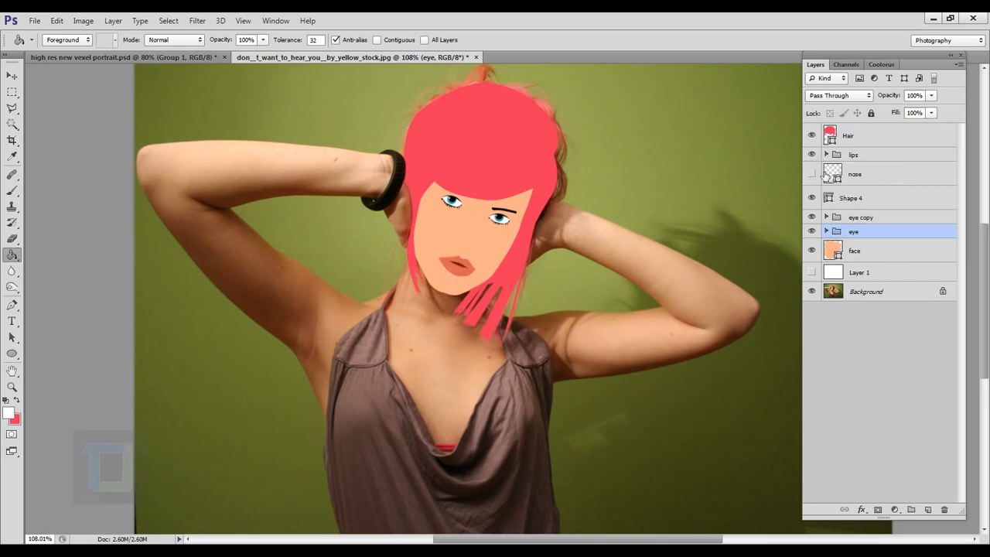
pyautogui.click(812, 174)
pyautogui.scroll(-2, 552, 287)
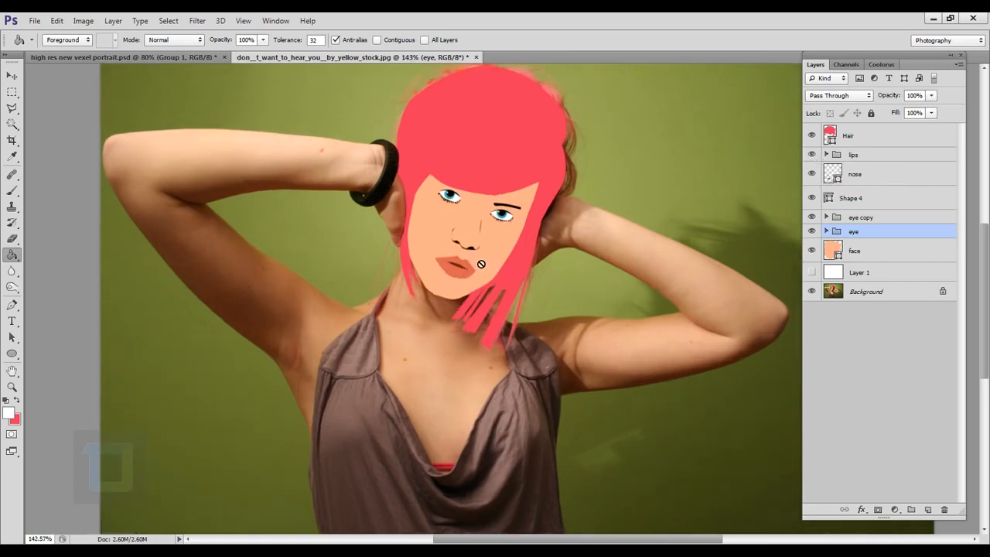
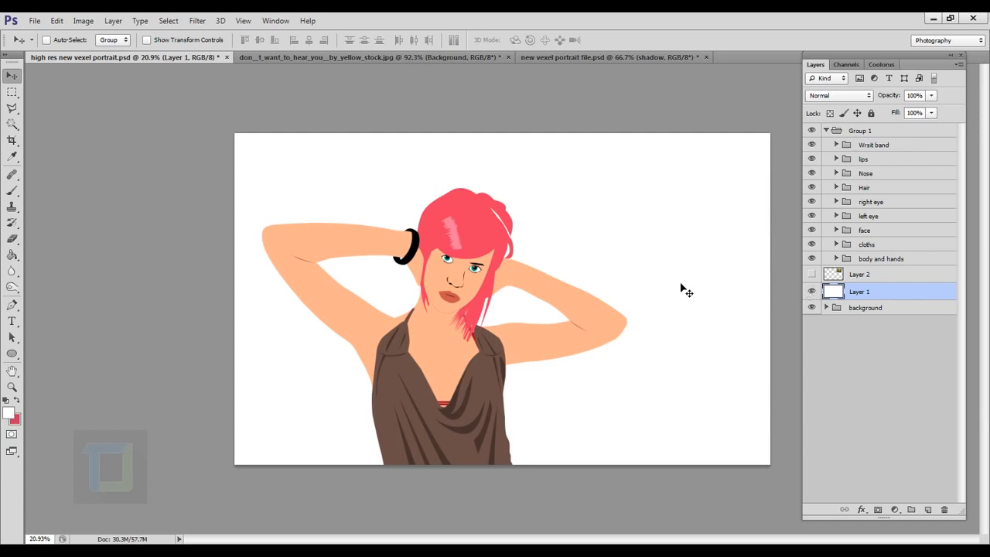
# Step: Hide the white Layer 1 and move the shadow layer above the colour fill inside the background group
pyautogui.click(810, 291)
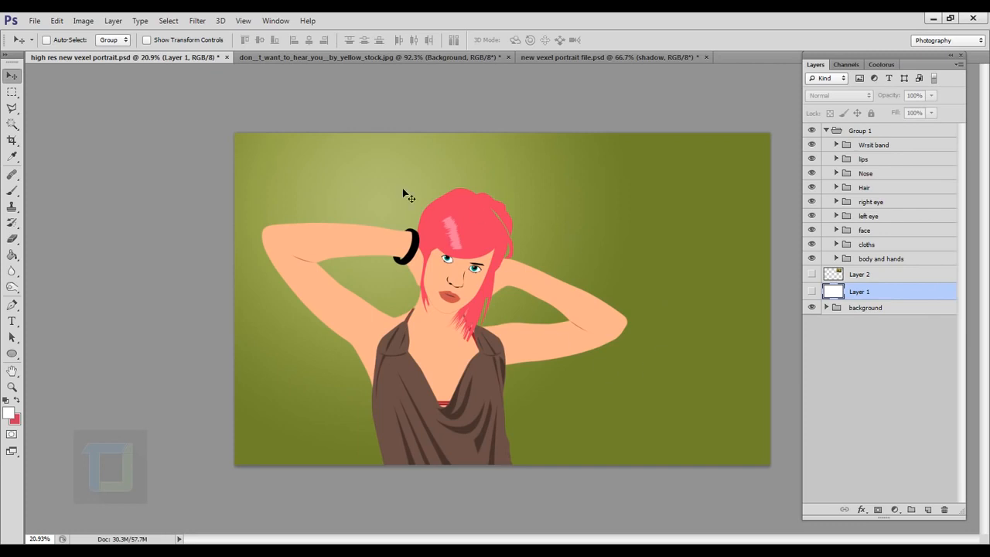
pyautogui.click(837, 307)
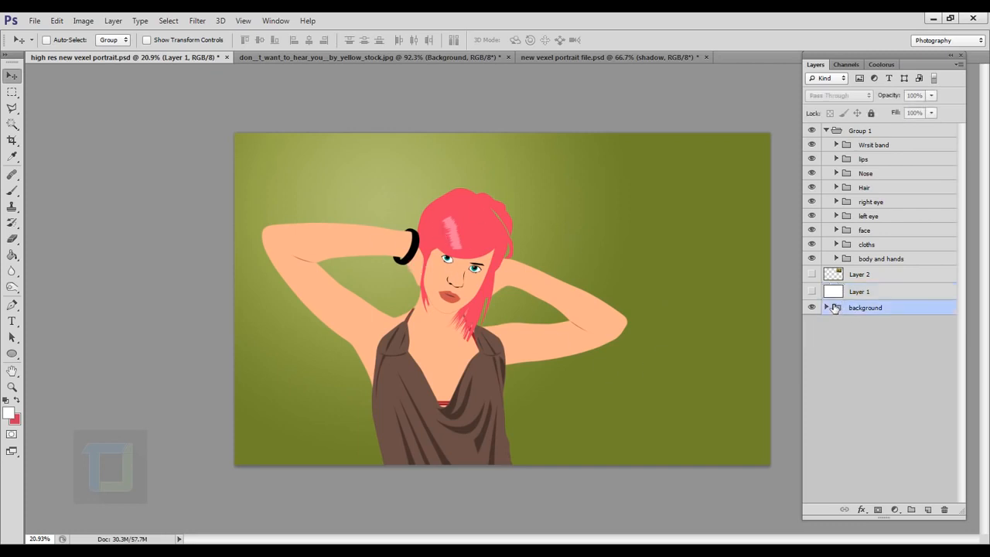
pyautogui.click(826, 308)
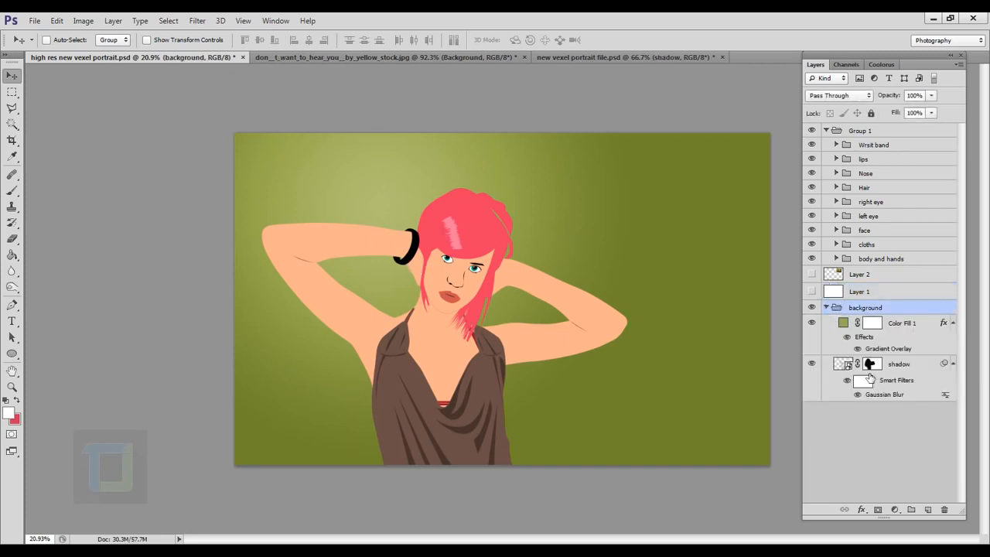
pyautogui.click(872, 365)
pyautogui.moveTo(901, 373); pyautogui.dragTo(913, 314)
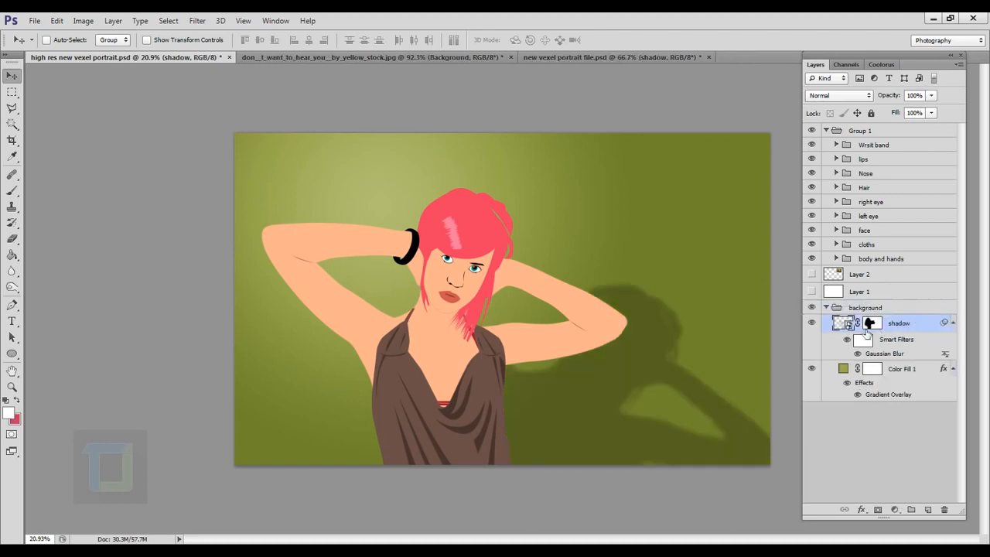
pyautogui.click(818, 323)
pyautogui.click(819, 323)
pyautogui.click(826, 307)
# Step: Show the white Layer 1 over the background group and briefly view the reference photo in Layer 2
pyautogui.click(811, 292)
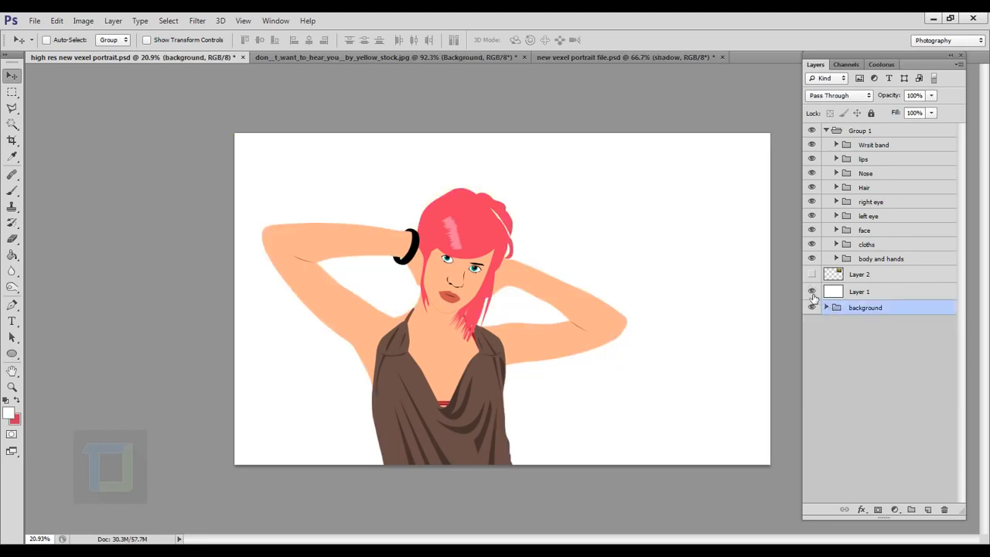
pyautogui.click(812, 291)
pyautogui.click(811, 291)
pyautogui.click(812, 275)
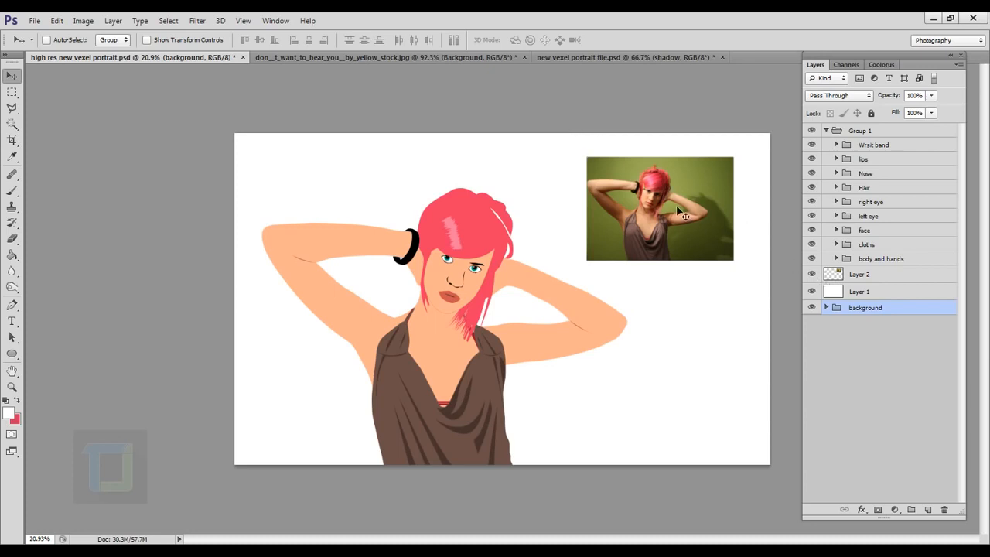
pyautogui.click(811, 275)
# Step: Add a solid colour fill layer directly above the white Layer 1 in dark green 3f711b
pyautogui.click(888, 292)
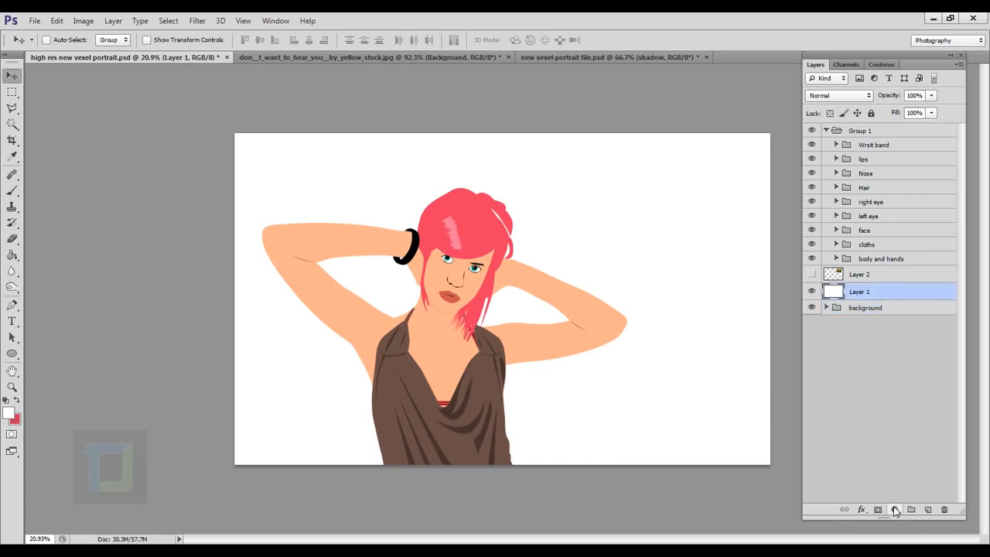
pyautogui.click(894, 510)
pyautogui.click(843, 236)
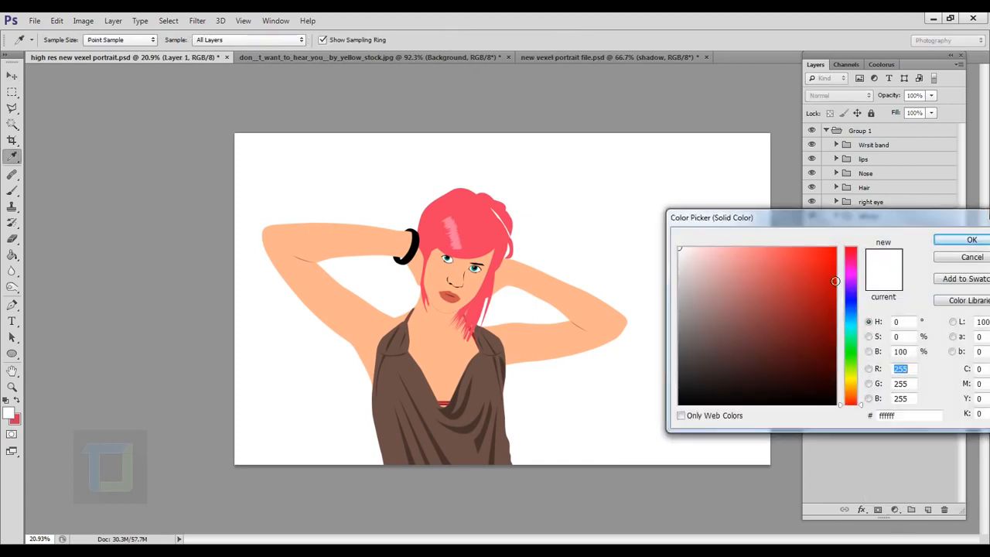
pyautogui.click(799, 270)
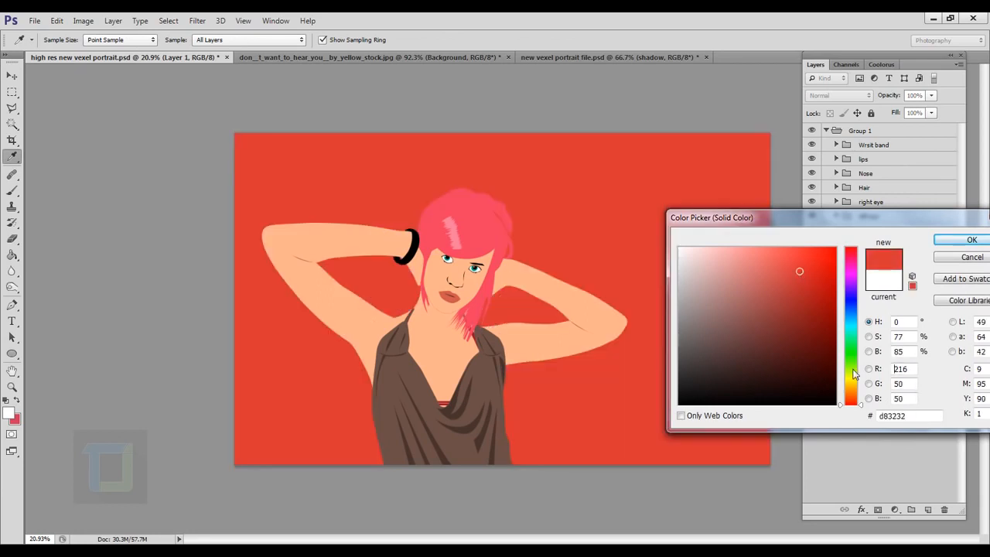
pyautogui.moveTo(854, 374); pyautogui.dragTo(853, 364)
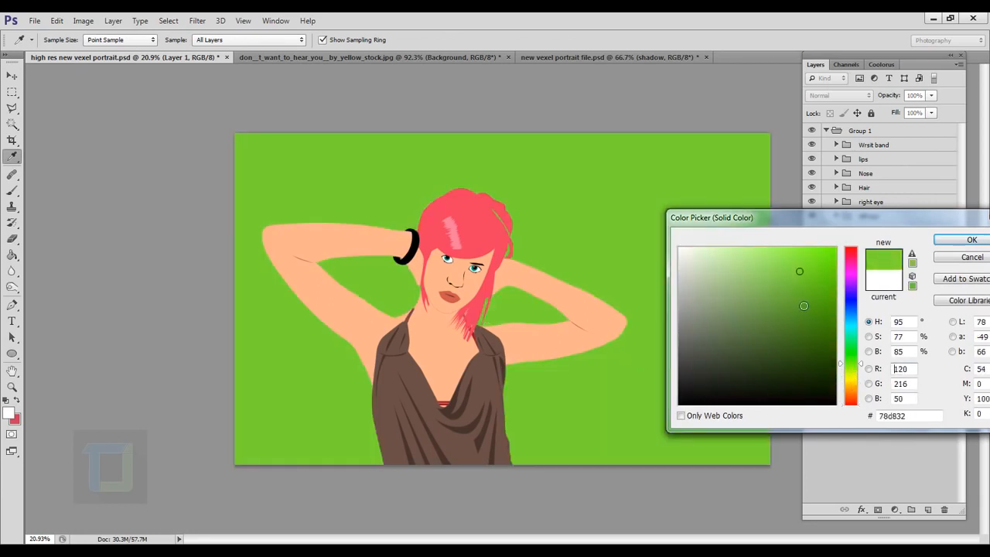
pyautogui.moveTo(803, 306); pyautogui.dragTo(798, 335)
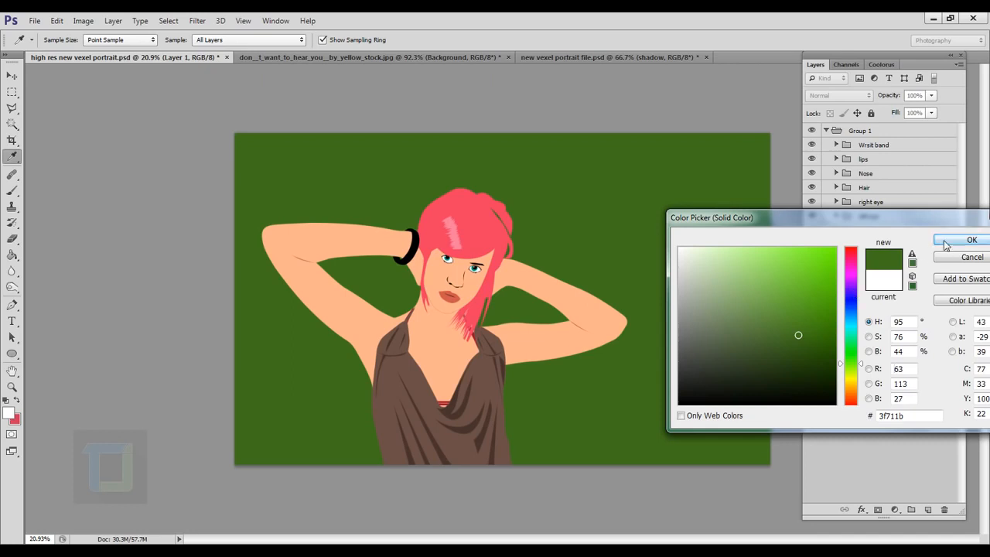
pyautogui.click(945, 242)
# Step: Recolour the new fill layer to the lighter green 72ad3e, with the reference photo in Layer 2 shown only while choosing
pyautogui.click(812, 274)
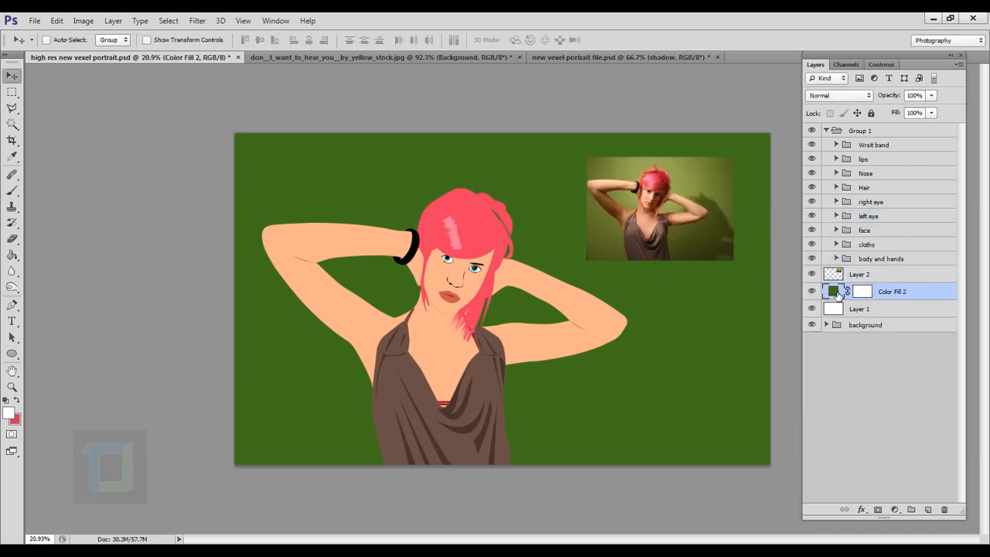
pyautogui.doubleClick(838, 295)
pyautogui.click(617, 241)
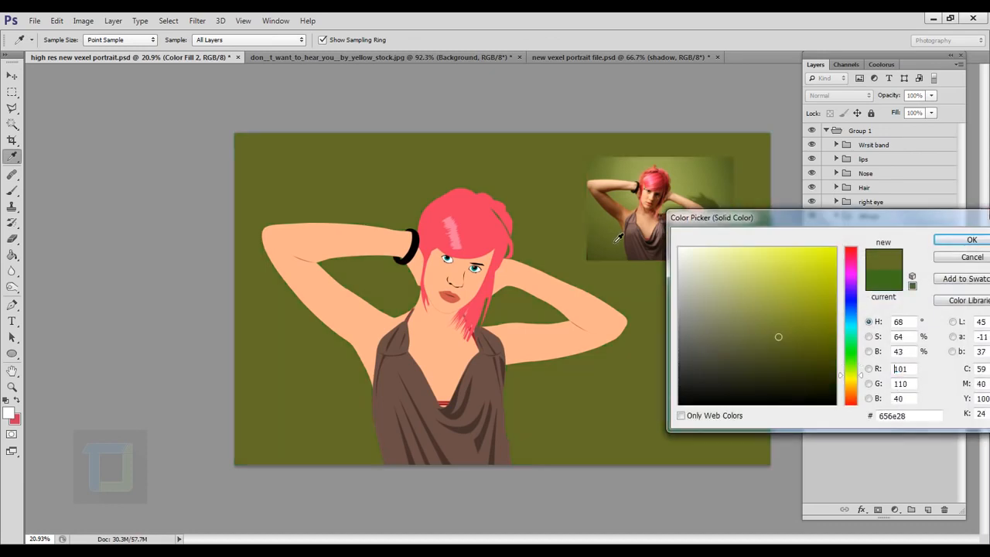
pyautogui.click(603, 261)
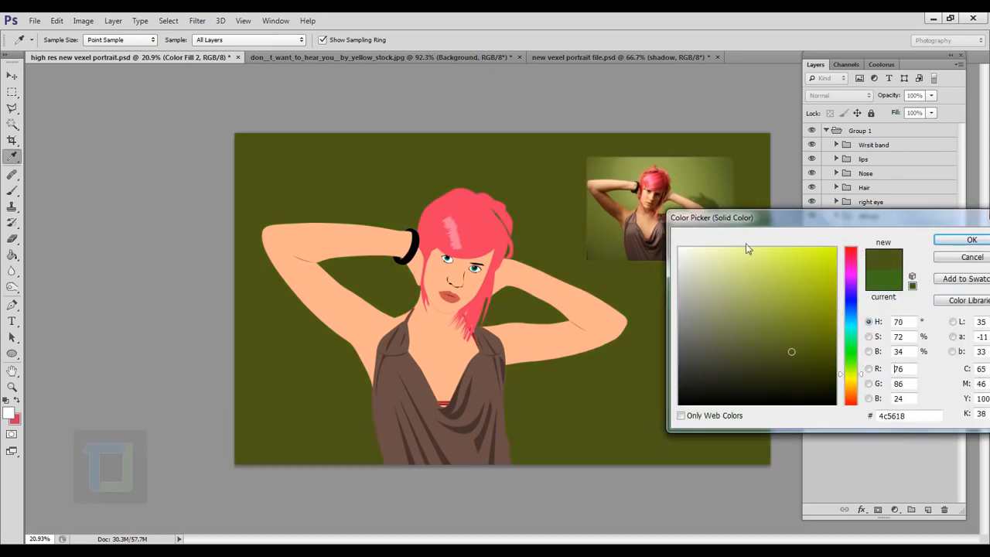
pyautogui.moveTo(855, 379); pyautogui.dragTo(840, 350)
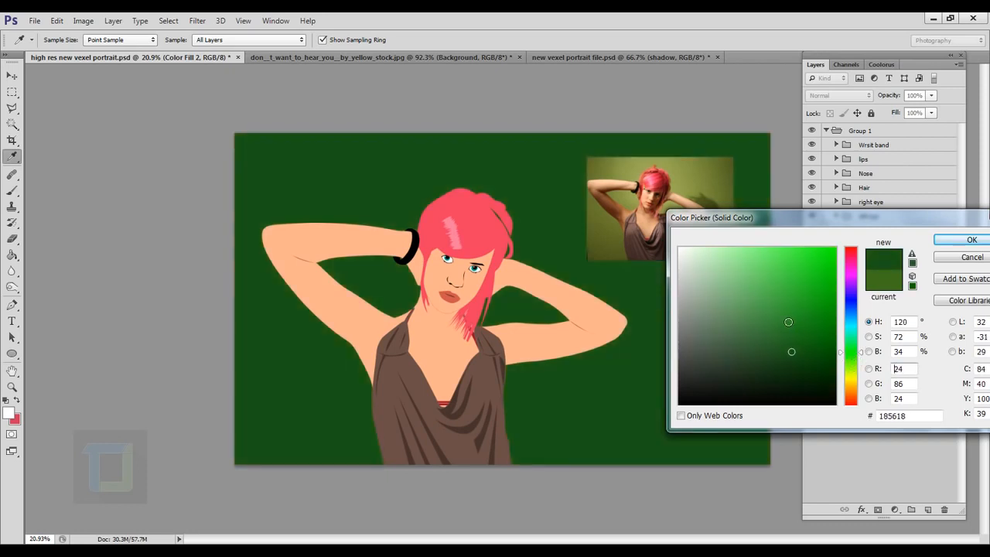
pyautogui.moveTo(788, 322); pyautogui.dragTo(780, 298)
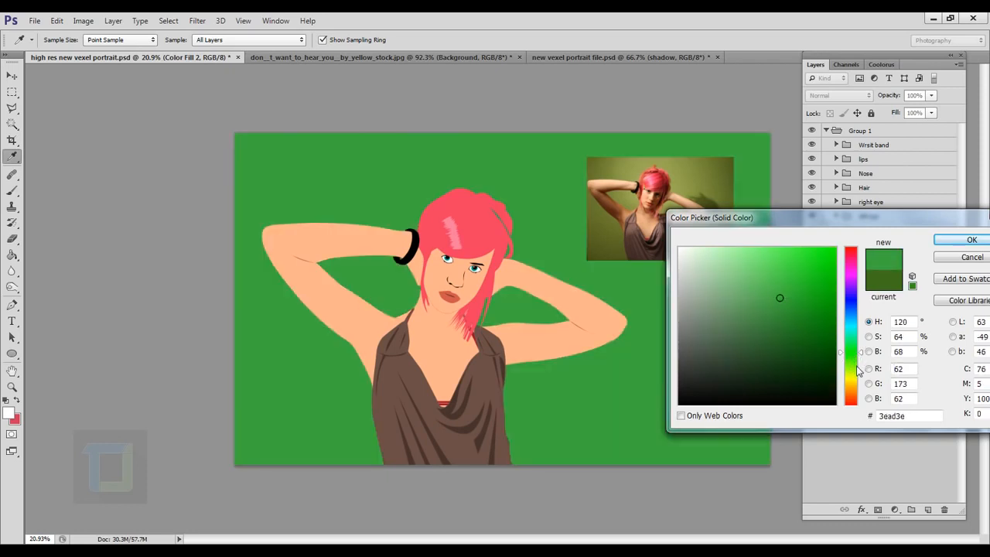
pyautogui.moveTo(857, 371); pyautogui.dragTo(855, 365)
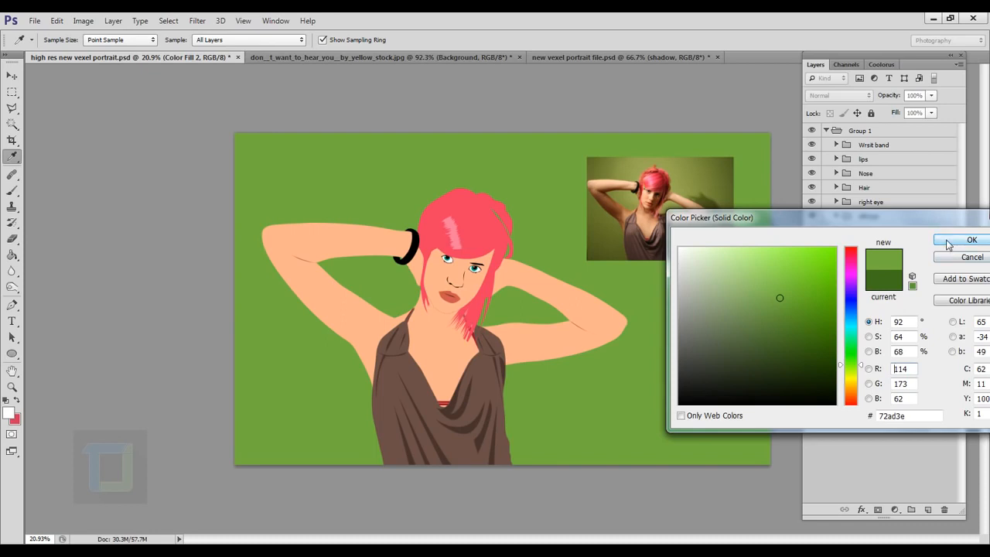
pyautogui.click(948, 242)
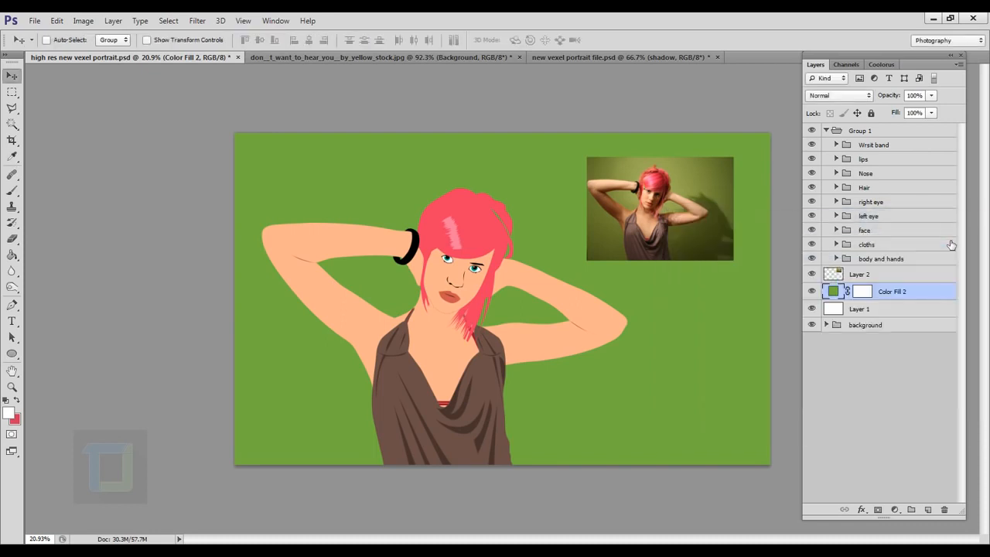
pyautogui.click(812, 274)
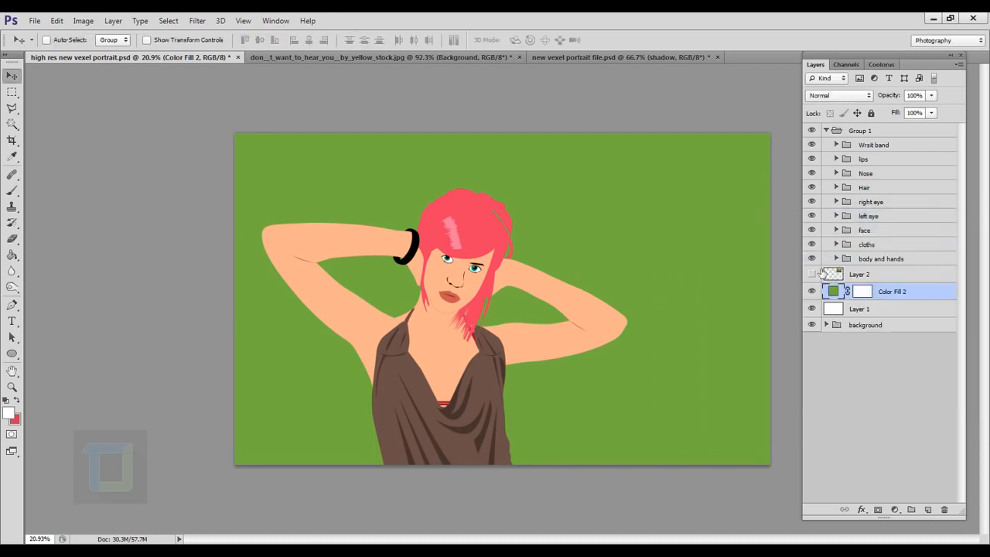
# Step: Add a gradient overlay to the green fill layer with Soft Light blend mode, Radial style and the gradient reversed
pyautogui.doubleClick(937, 294)
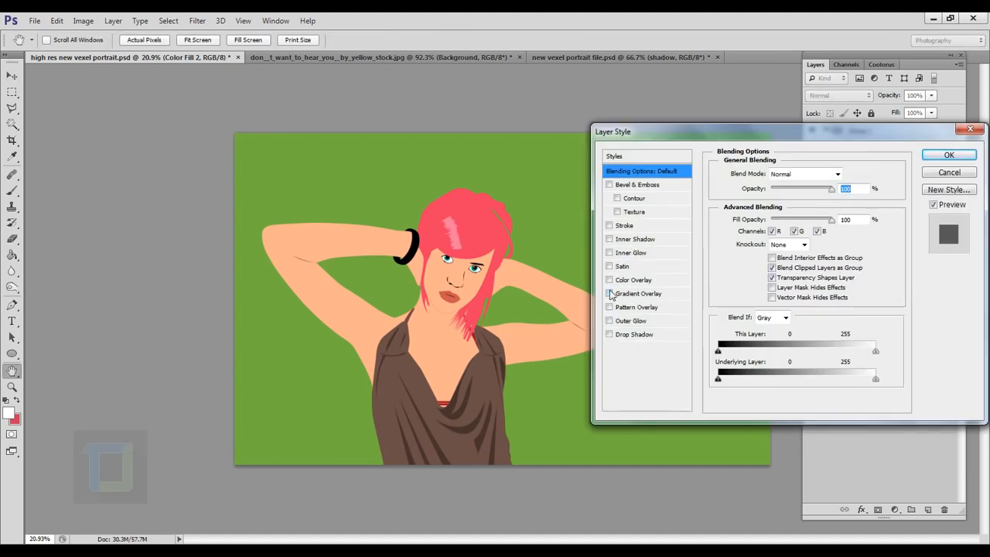
pyautogui.click(609, 294)
pyautogui.click(625, 297)
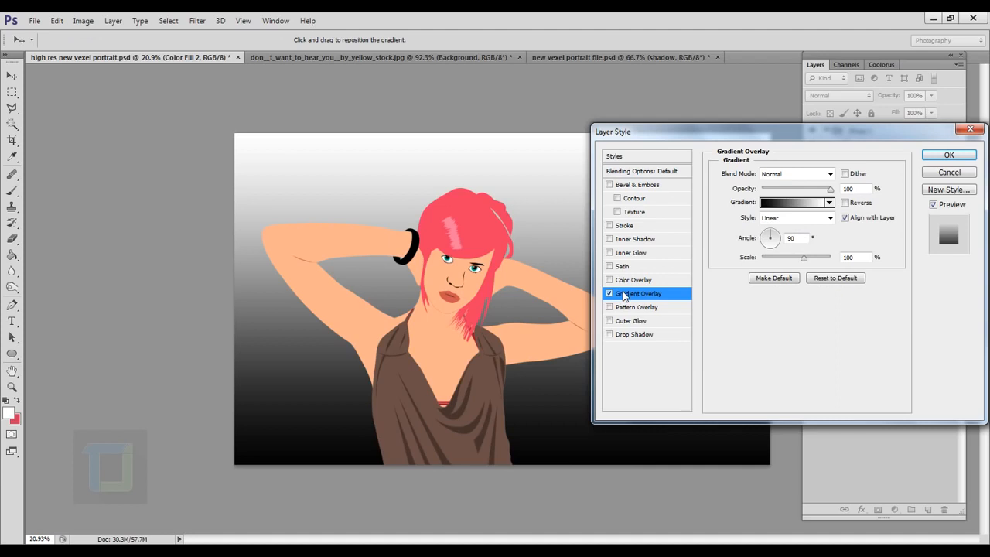
pyautogui.click(789, 175)
pyautogui.click(774, 345)
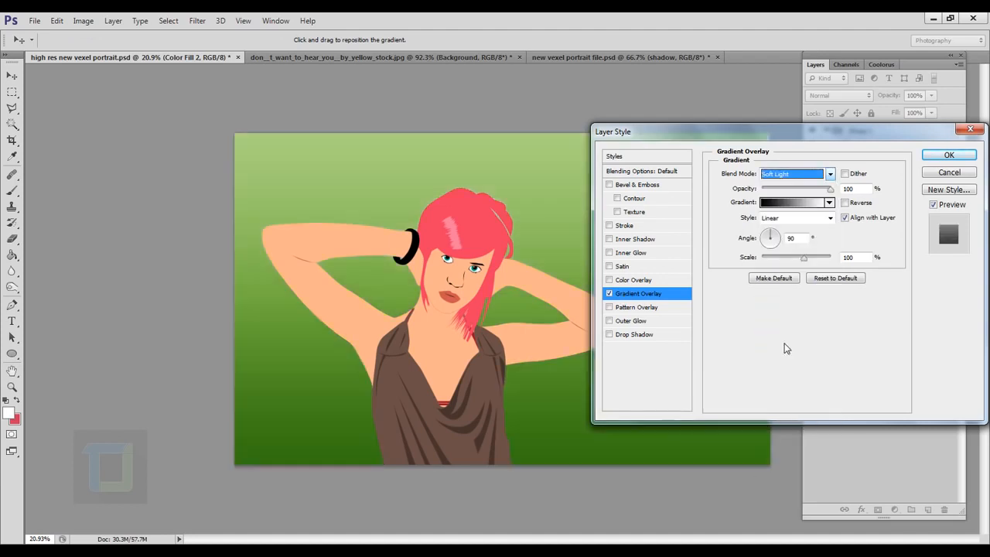
pyautogui.click(821, 222)
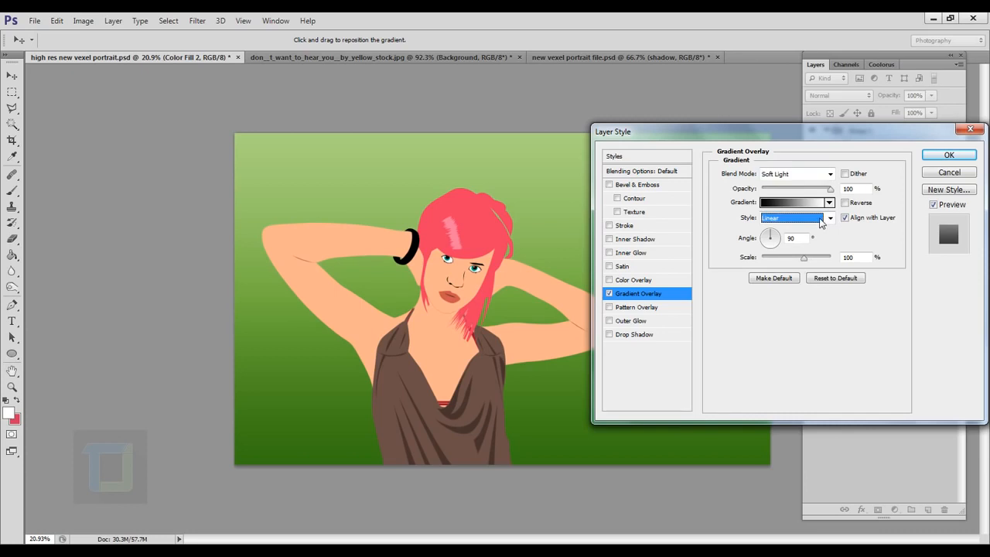
pyautogui.click(796, 219)
pyautogui.click(800, 230)
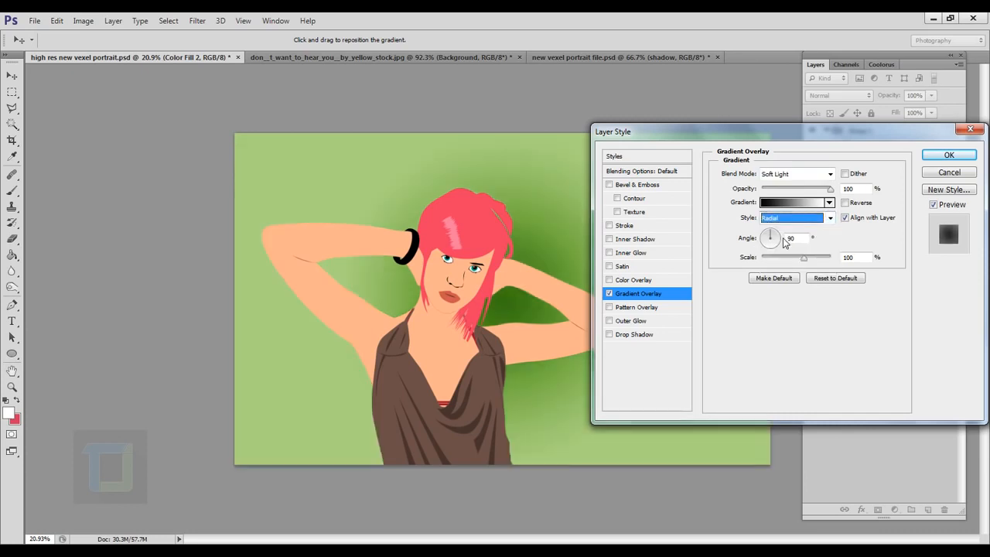
pyautogui.click(845, 203)
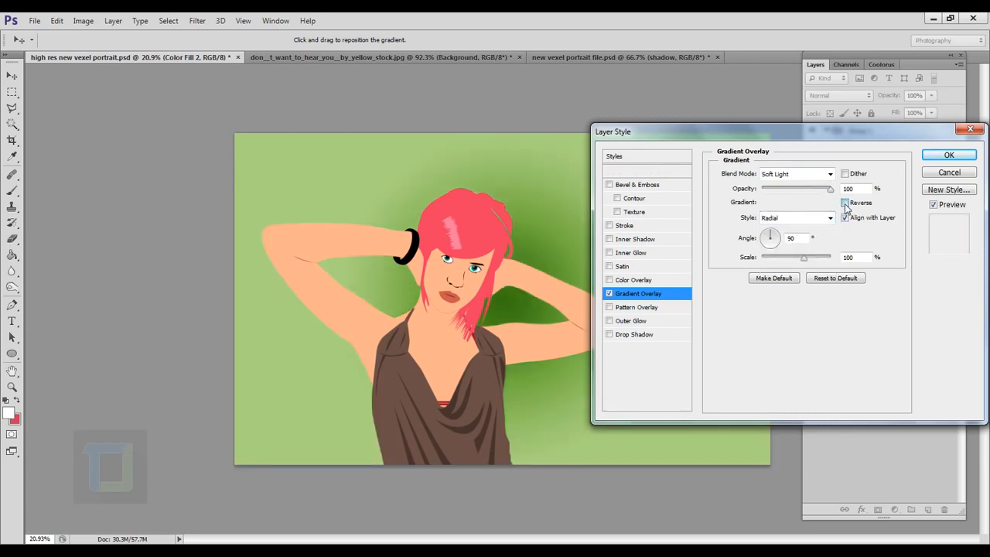
# Step: Centre the gradient glow to the upper left of the woman's head, with scale 150% and opacity 76%
pyautogui.moveTo(526, 313); pyautogui.dragTo(406, 201)
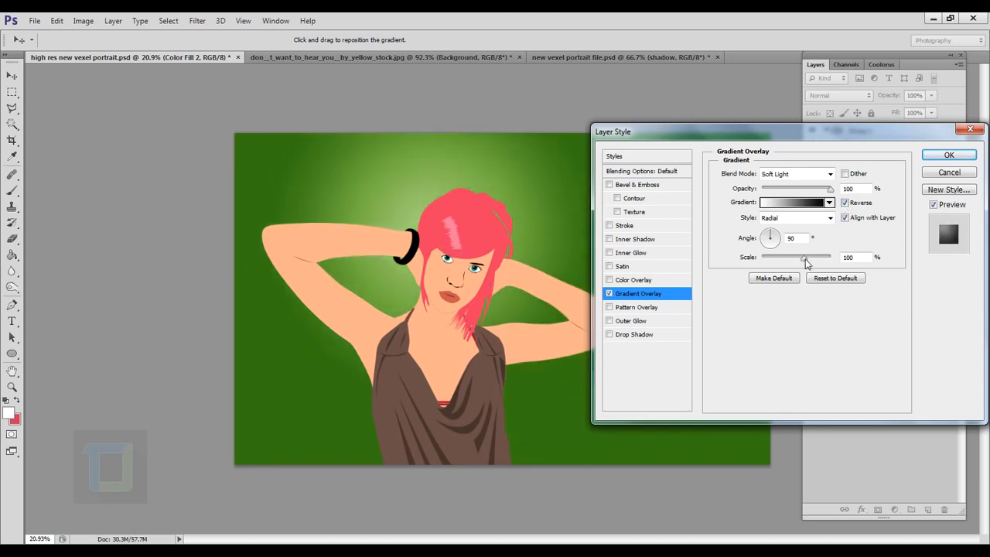
pyautogui.moveTo(805, 263); pyautogui.dragTo(879, 260)
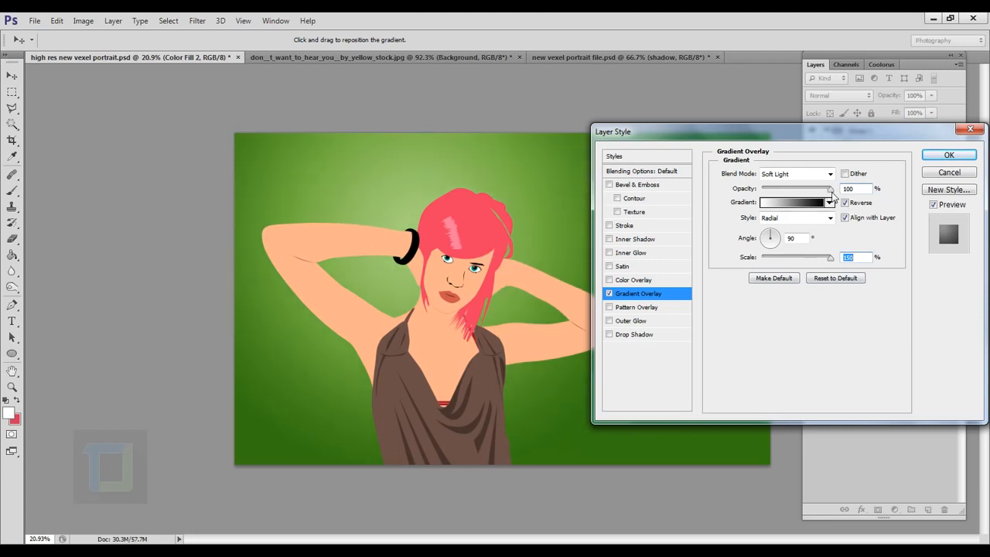
pyautogui.moveTo(830, 189); pyautogui.dragTo(815, 197)
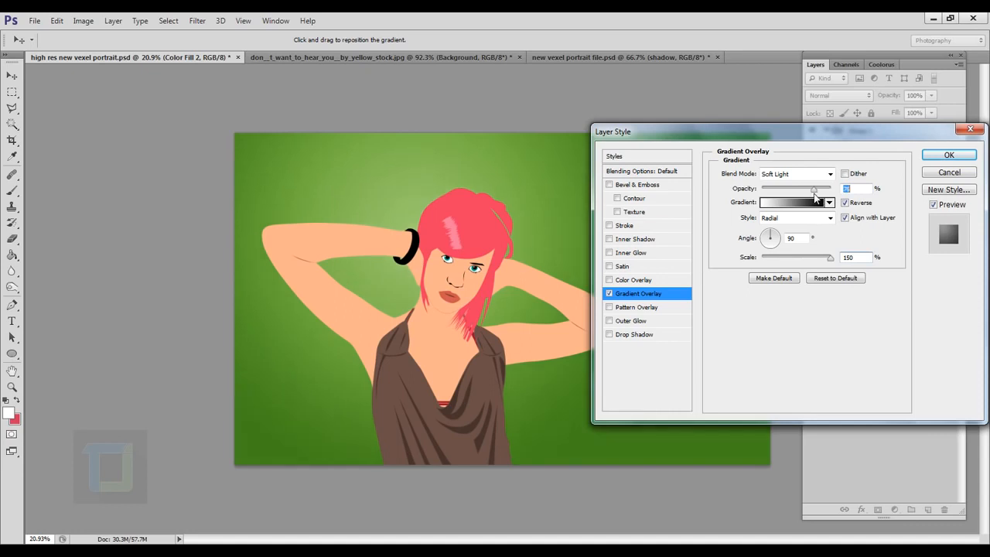
pyautogui.click(954, 159)
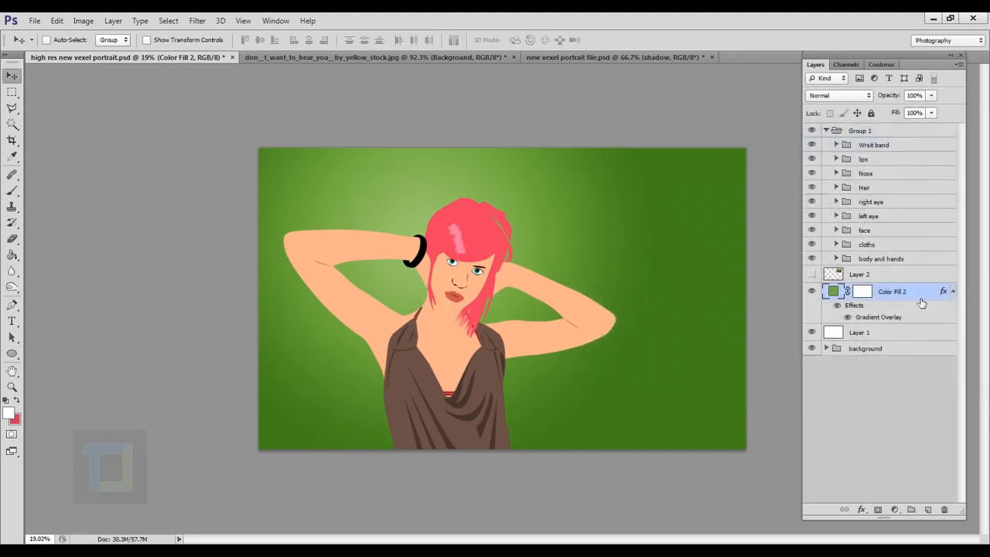
# Step: Hide all the background layers and stamp the visible portrait into a new merged layer above Group 1
pyautogui.click(812, 291)
pyautogui.click(812, 348)
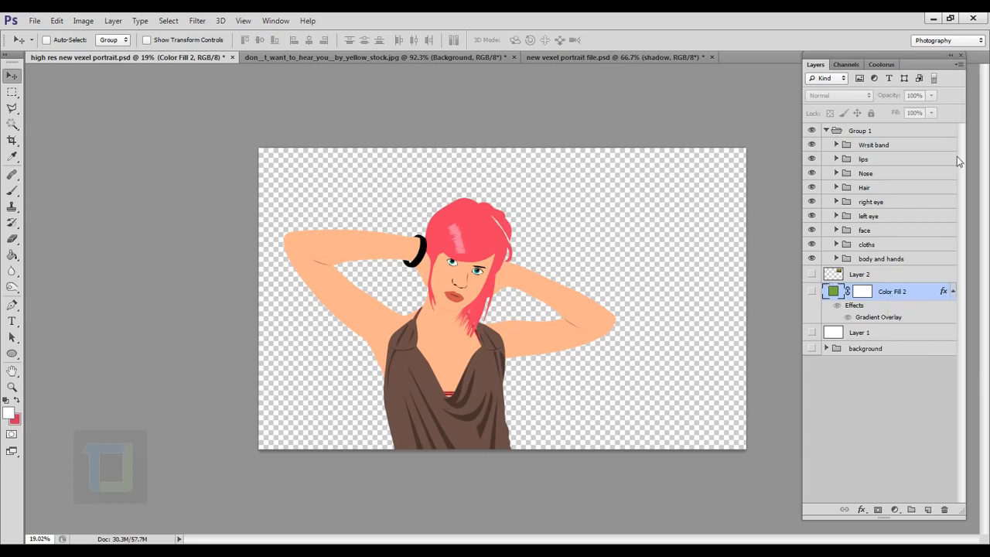
pyautogui.click(867, 133)
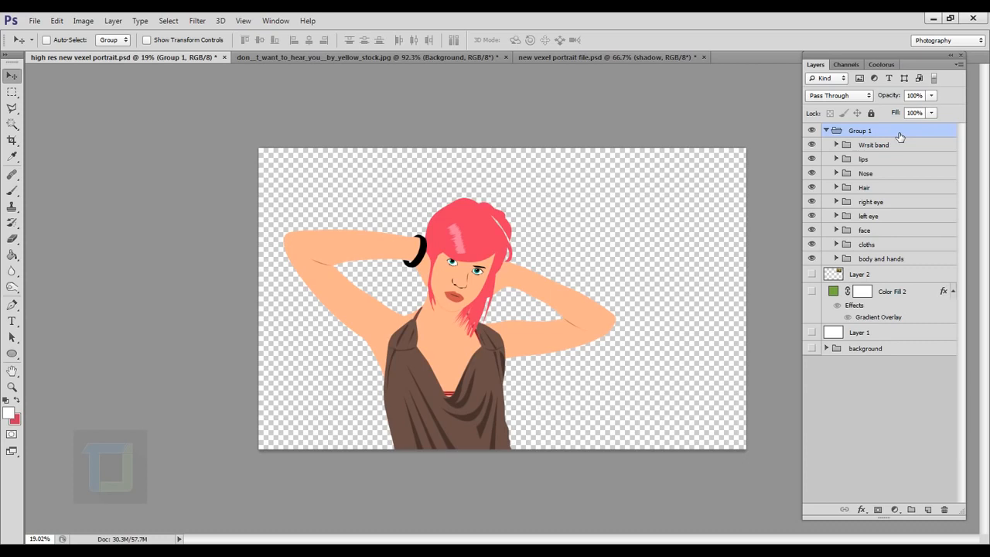
pyautogui.hotkey('ctrl', 'shift', 'alt', 'e')
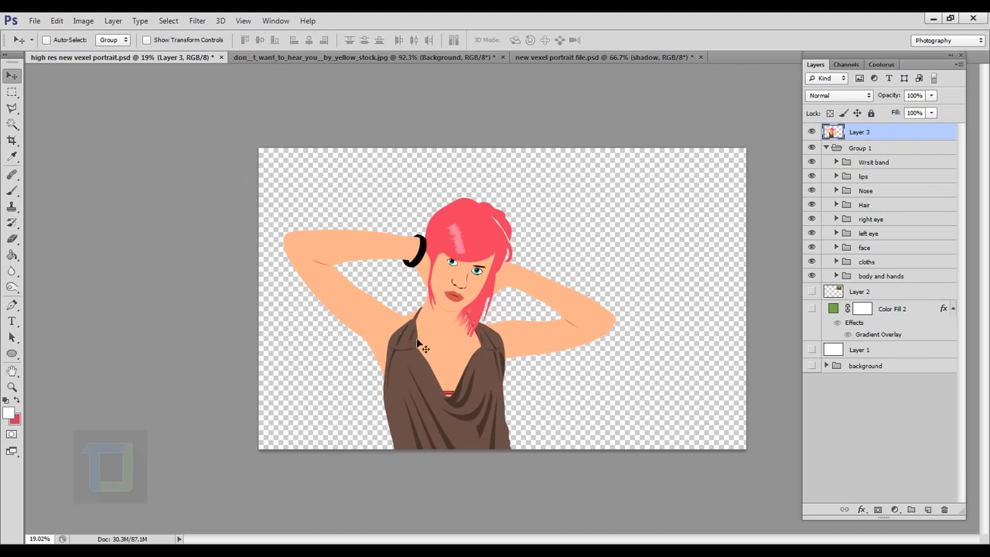
# Step: Shift the merged portrait copy to the right so that it stands beside the original figure
pyautogui.moveTo(421, 348); pyautogui.dragTo(581, 341)
pyautogui.hotkey('ctrl', 'z')
pyautogui.moveTo(473, 312); pyautogui.dragTo(598, 323)
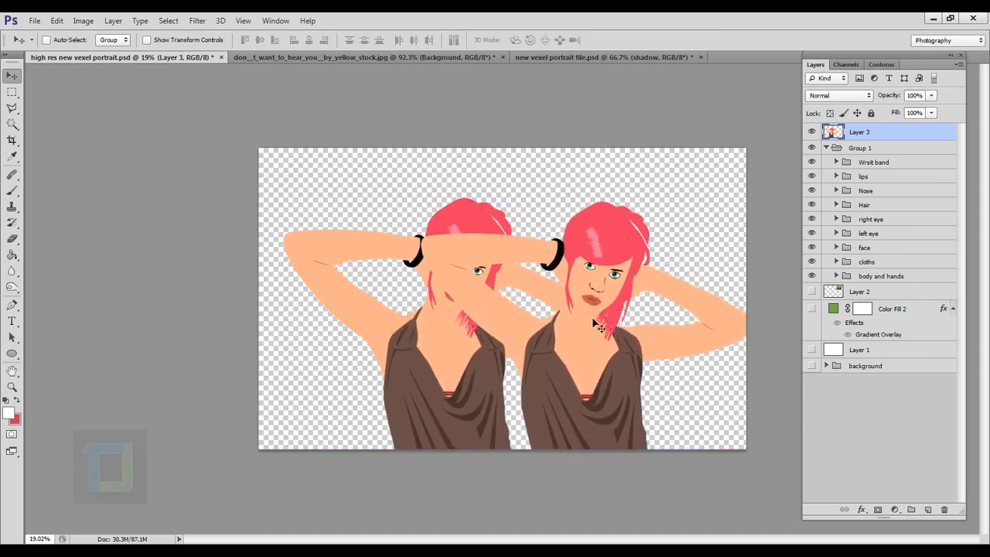
# Step: Turn the merged portrait copy into a solid black silhouette using Hue/Saturation with Lightness at -100
pyautogui.click(83, 21)
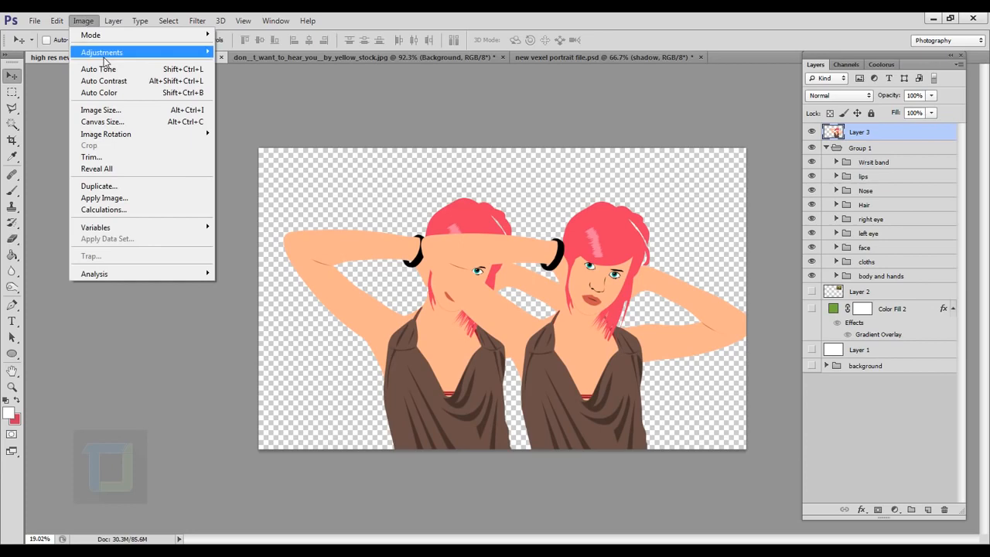
pyautogui.moveTo(104, 54)
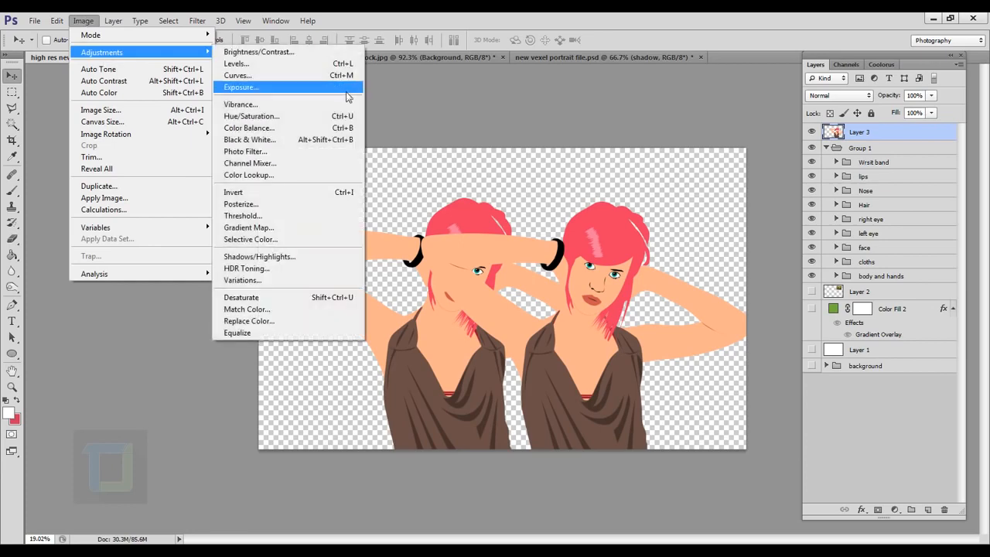
pyautogui.click(298, 117)
pyautogui.moveTo(791, 411); pyautogui.dragTo(680, 439)
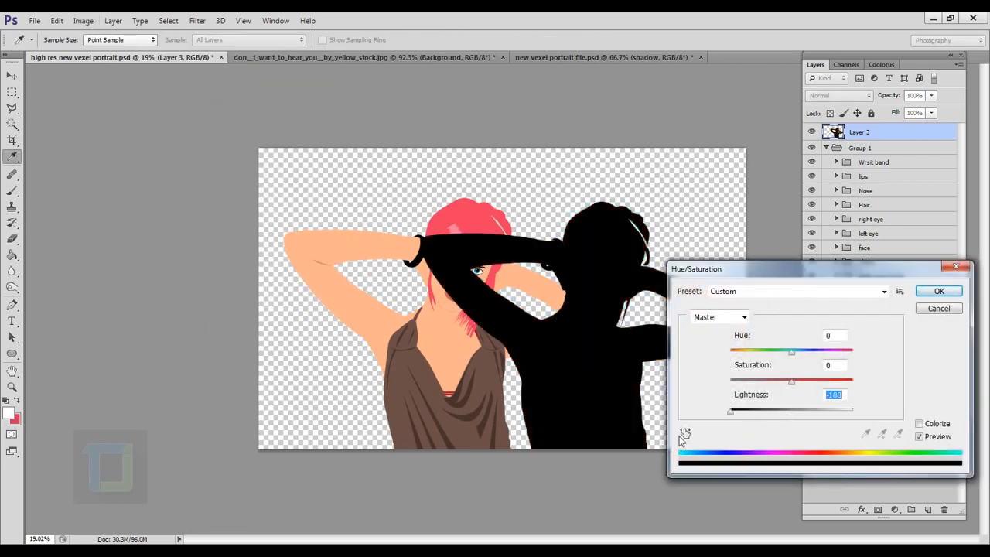
pyautogui.click(937, 291)
# Step: Shift the silhouette closer to the portrait, place its layer between Layer 2 and Color Fill 2, and show the green fill layer
pyautogui.moveTo(530, 376); pyautogui.dragTo(507, 342)
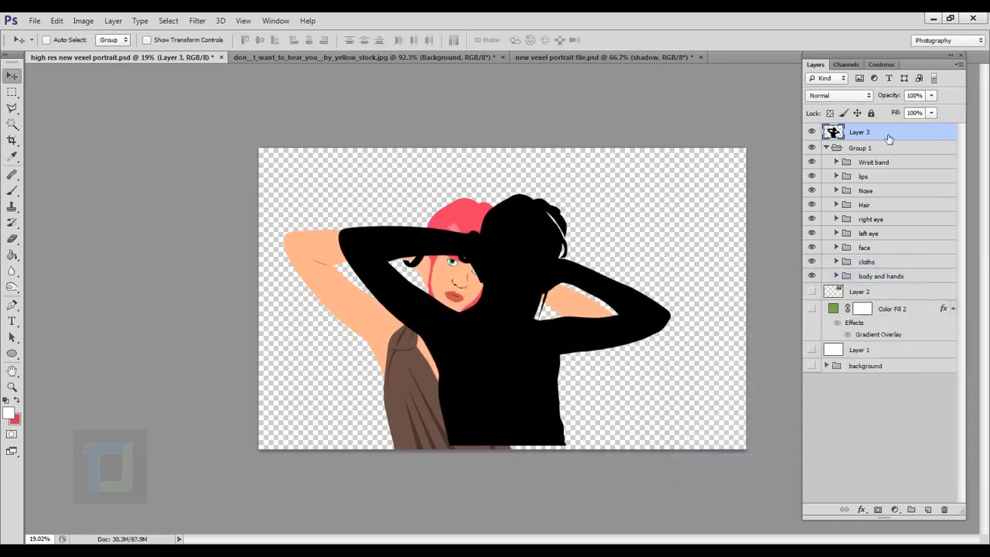
pyautogui.moveTo(887, 138); pyautogui.dragTo(898, 303)
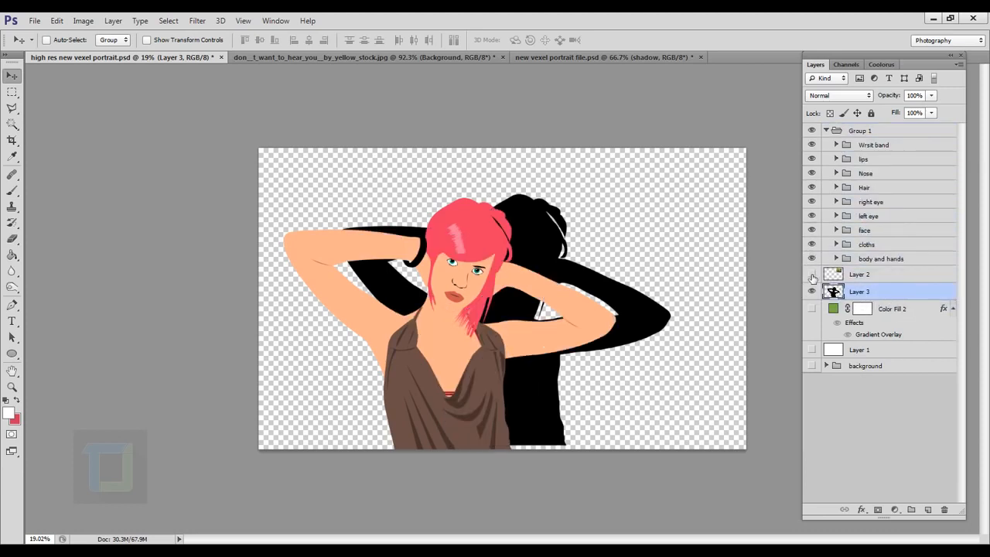
pyautogui.click(811, 309)
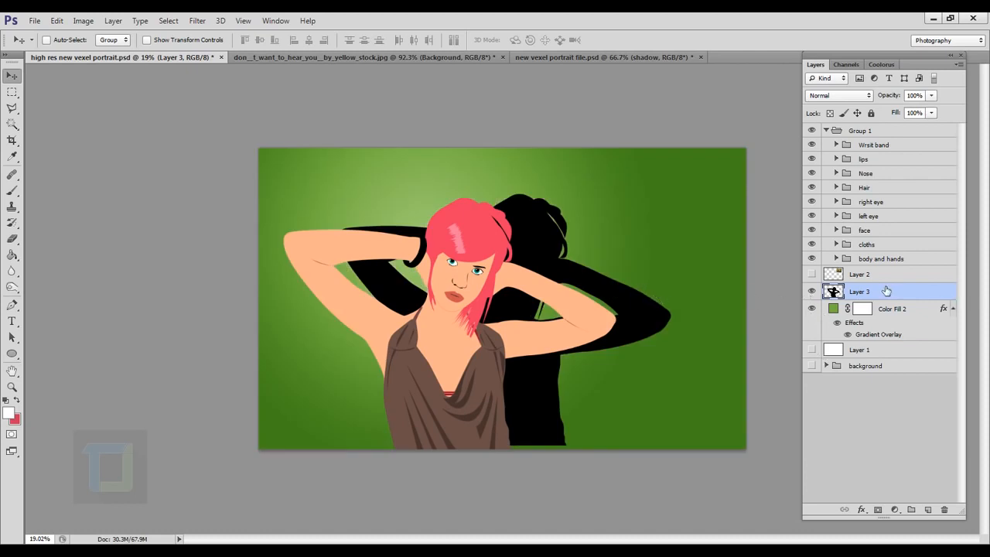
# Step: Move the silhouette to the lower right behind the woman and distort its upper corners with Free Transform to form a slanted cast shadow
pyautogui.moveTo(636, 295); pyautogui.dragTo(685, 352)
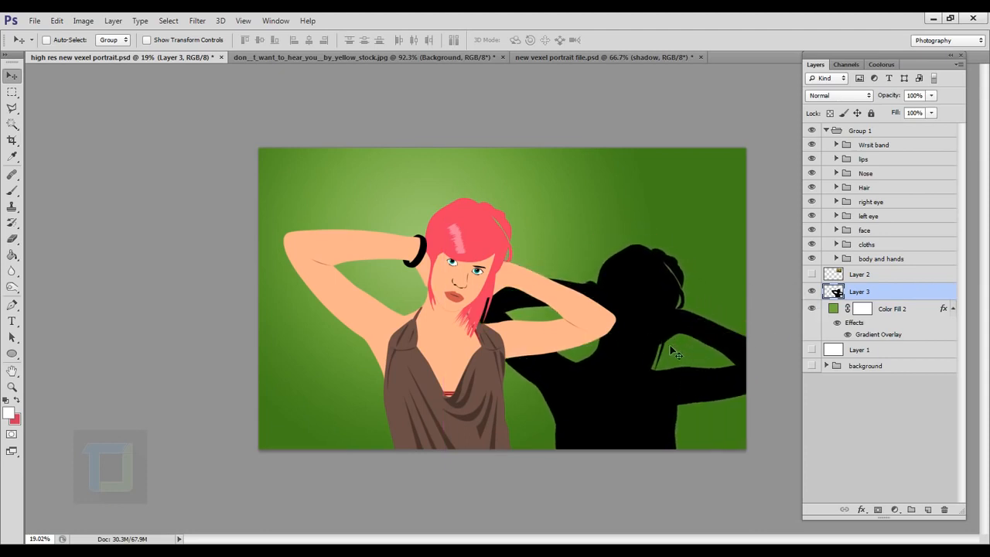
pyautogui.hotkey('ctrl', 't')
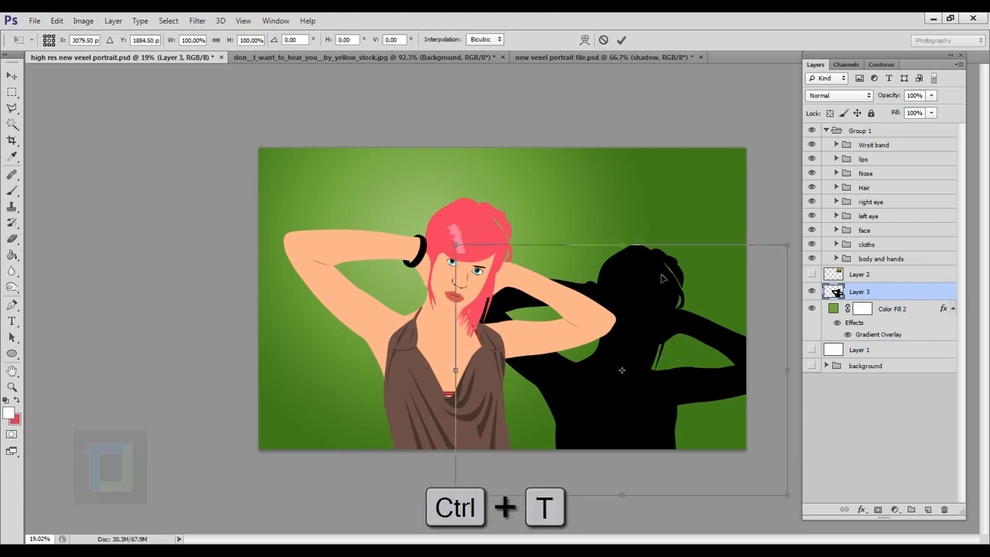
pyautogui.moveTo(789, 248); pyautogui.dragTo(826, 297)
pyautogui.moveTo(637, 360); pyautogui.dragTo(619, 362)
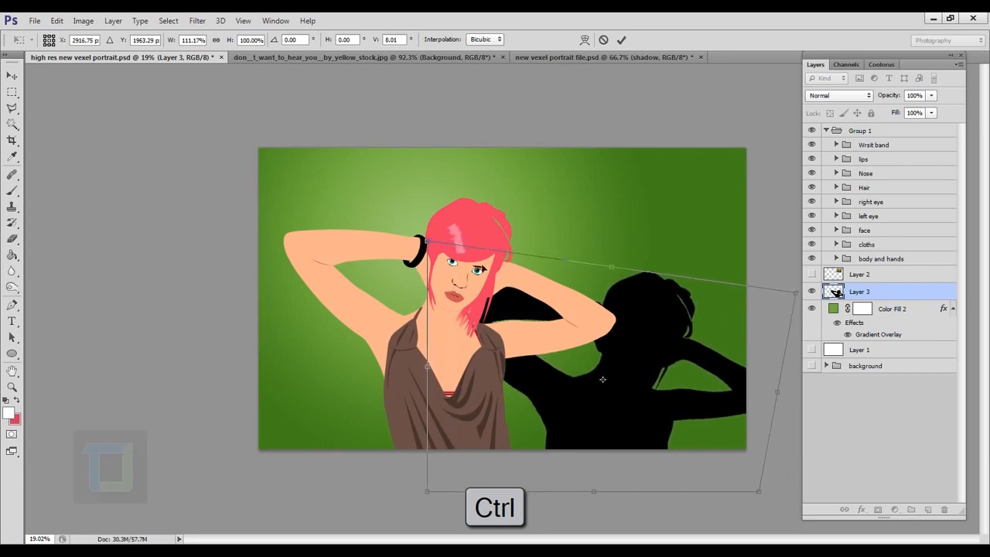
pyautogui.moveTo(427, 245); pyautogui.dragTo(438, 231)
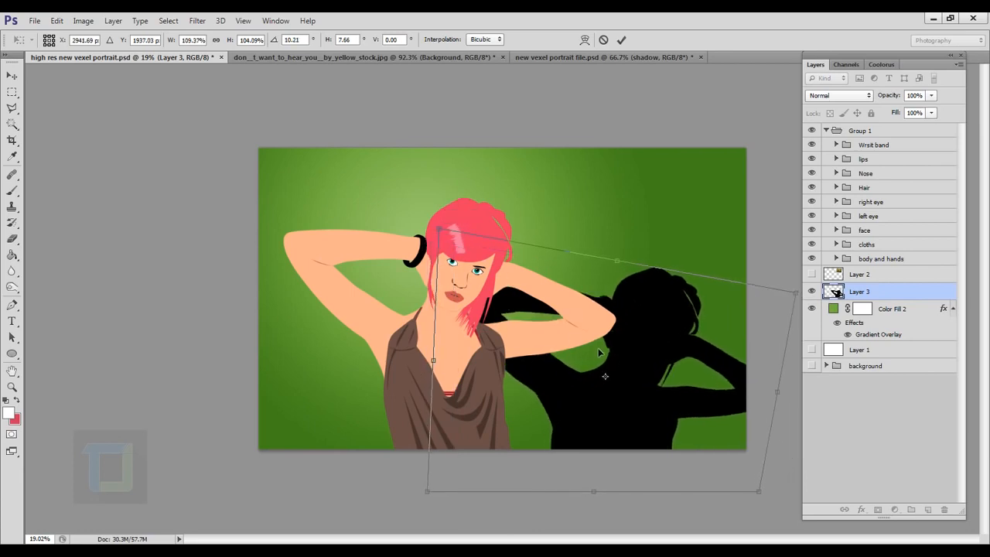
pyautogui.moveTo(603, 353)
pyautogui.mouseDown()
pyautogui.moveTo(600, 332)
pyautogui.moveTo(597, 340)
pyautogui.mouseUp()
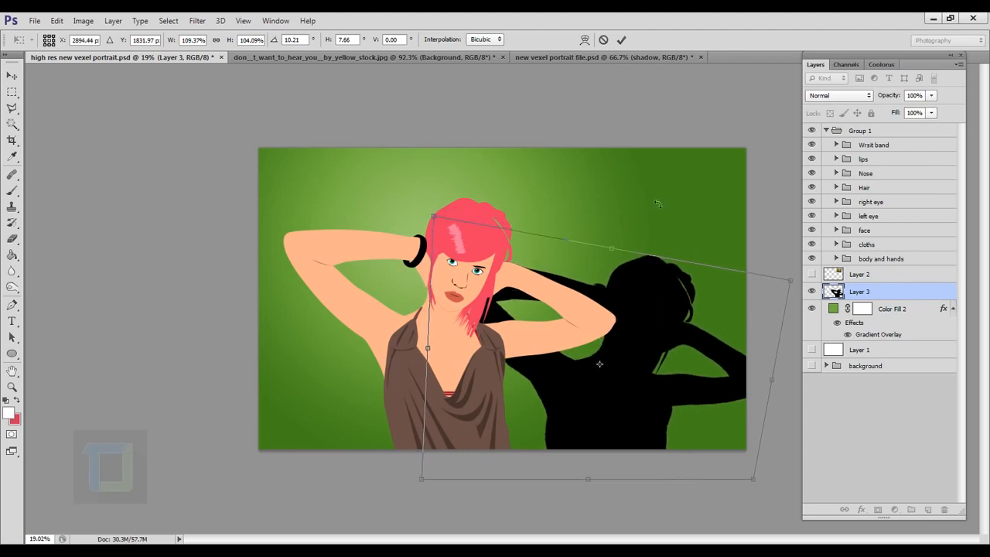
pyautogui.click(621, 40)
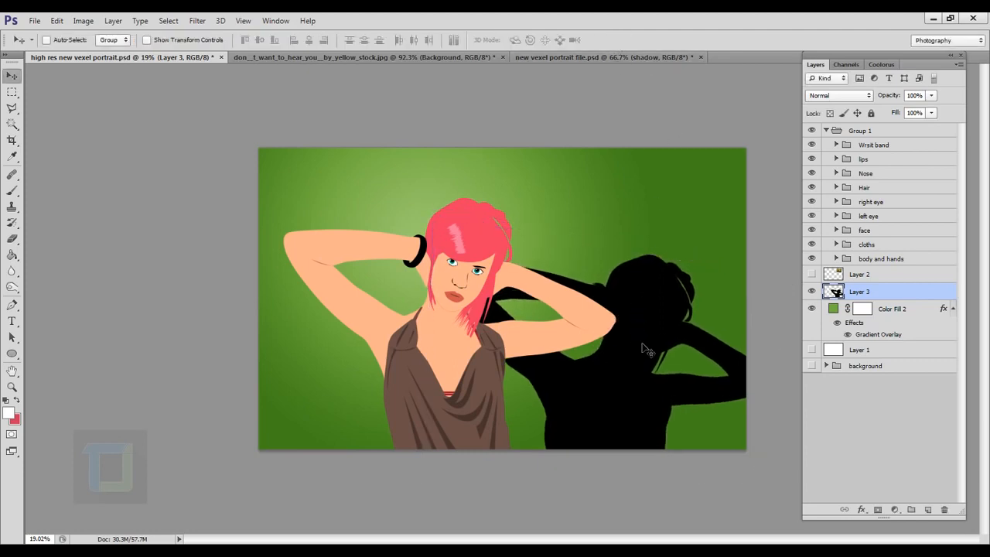
# Step: Convert the shadow layer to a smart object and apply a Gaussian Blur with a radius of 19.6 pixels
pyautogui.rightClick(895, 296)
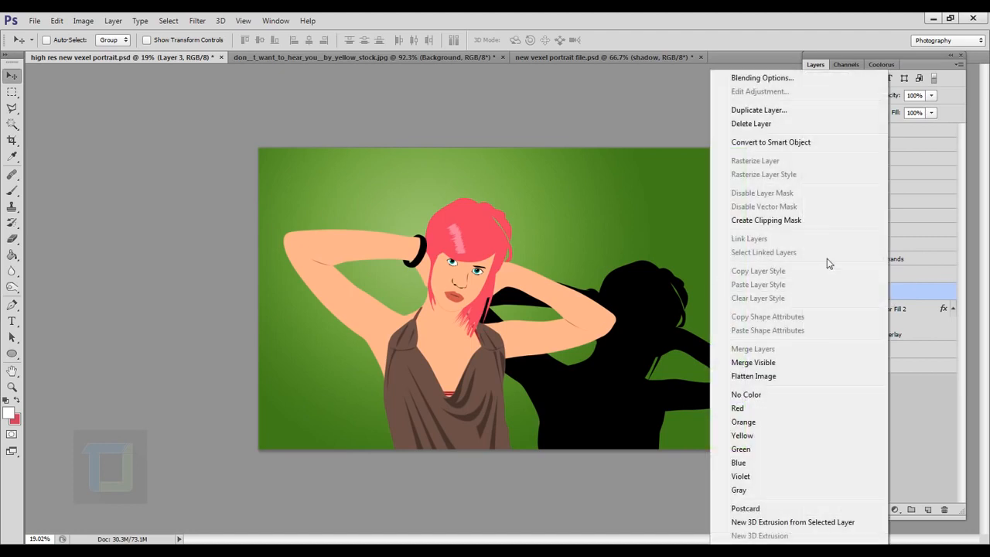
pyautogui.click(770, 142)
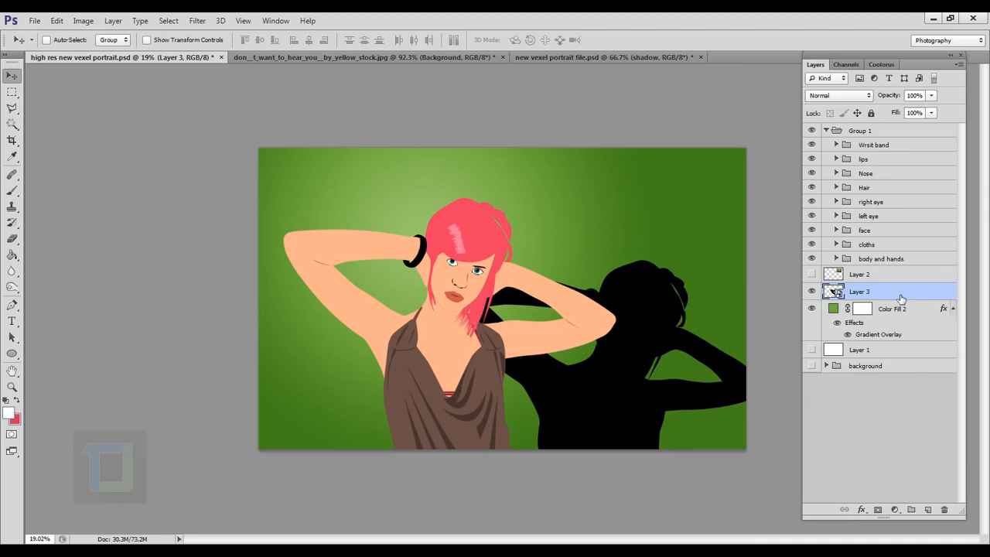
pyautogui.click(198, 20)
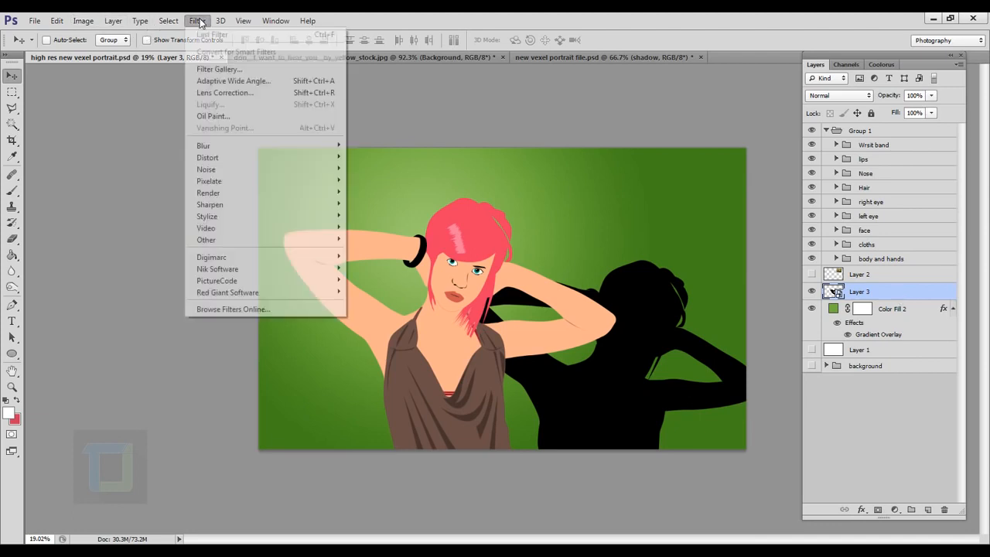
pyautogui.moveTo(207, 147)
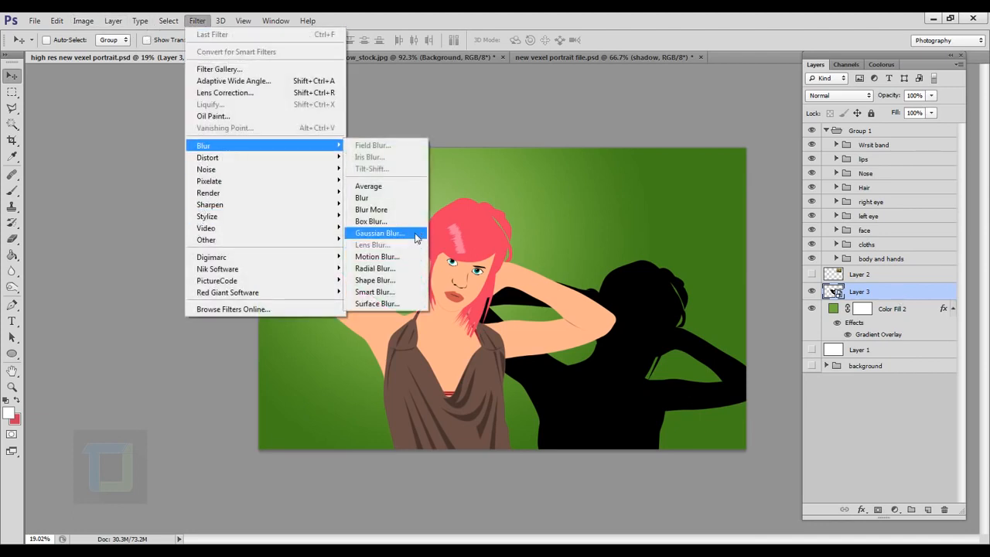
pyautogui.click(380, 227)
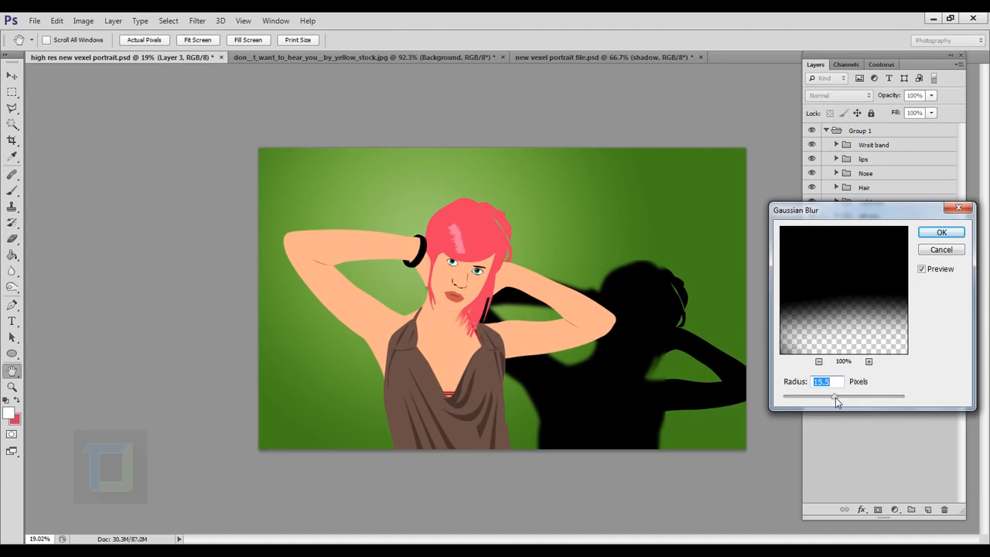
pyautogui.moveTo(834, 397); pyautogui.dragTo(836, 399)
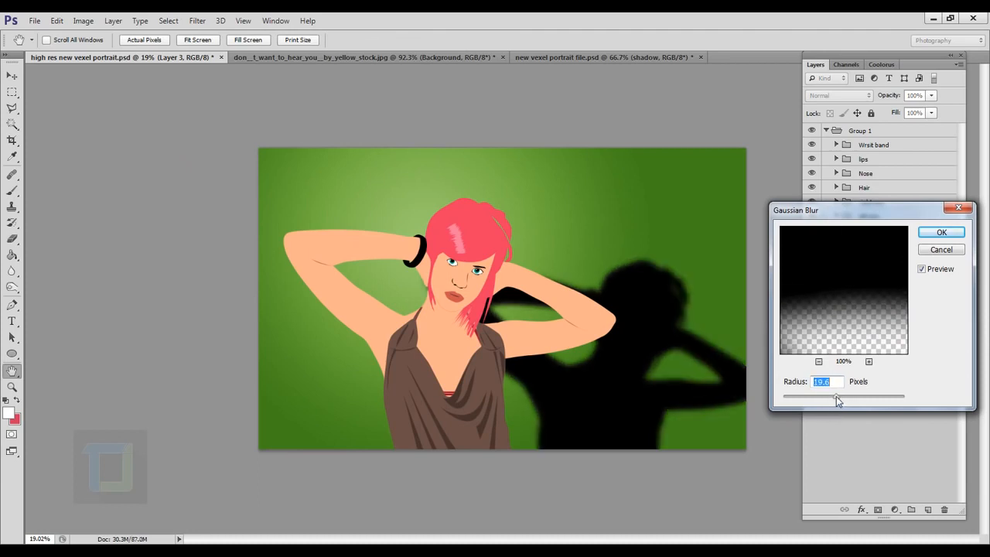
pyautogui.click(942, 235)
# Step: Lower the opacity of the blurred shadow layer to 28%
pyautogui.click(931, 95)
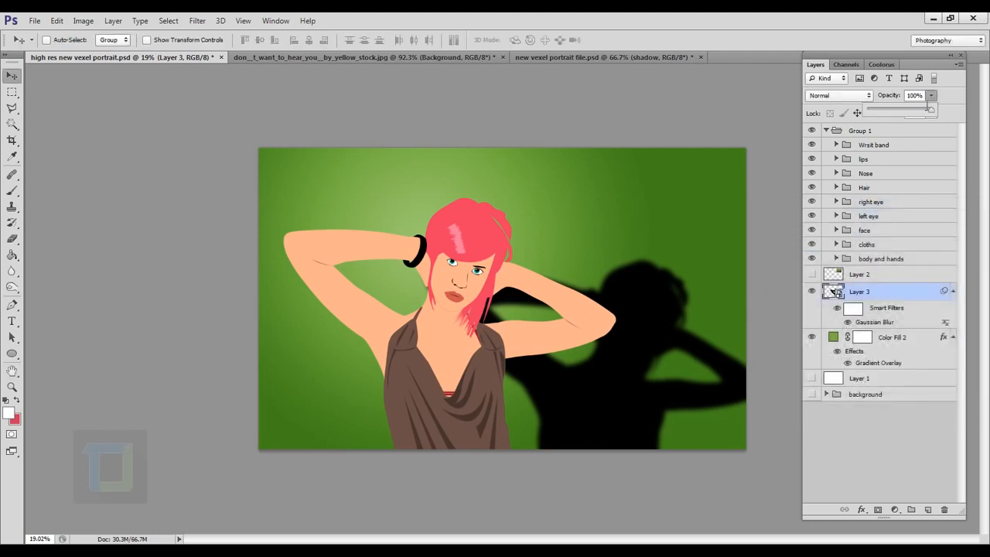
pyautogui.click(903, 112)
pyautogui.moveTo(903, 112); pyautogui.dragTo(888, 114)
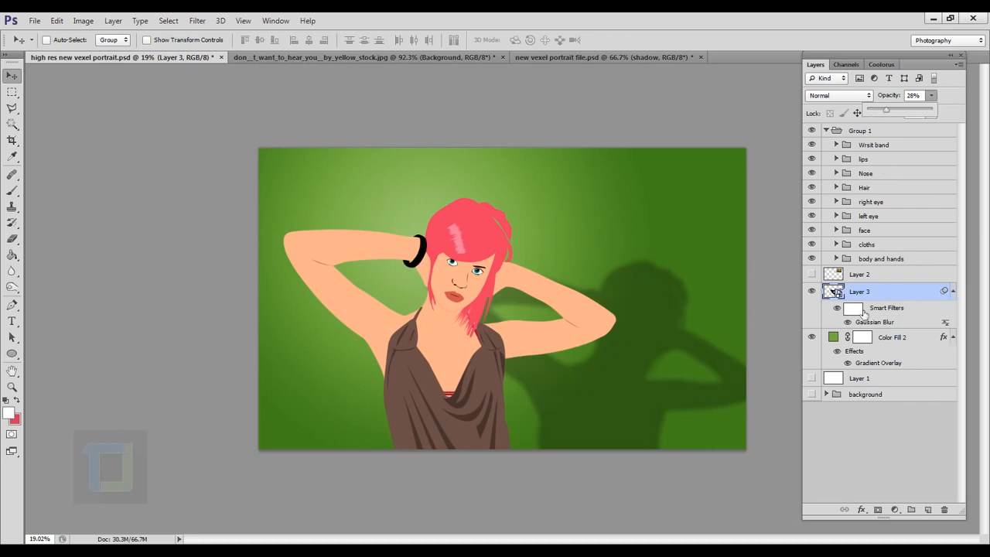
pyautogui.click(893, 296)
pyautogui.hotkey('ctrl', '-')
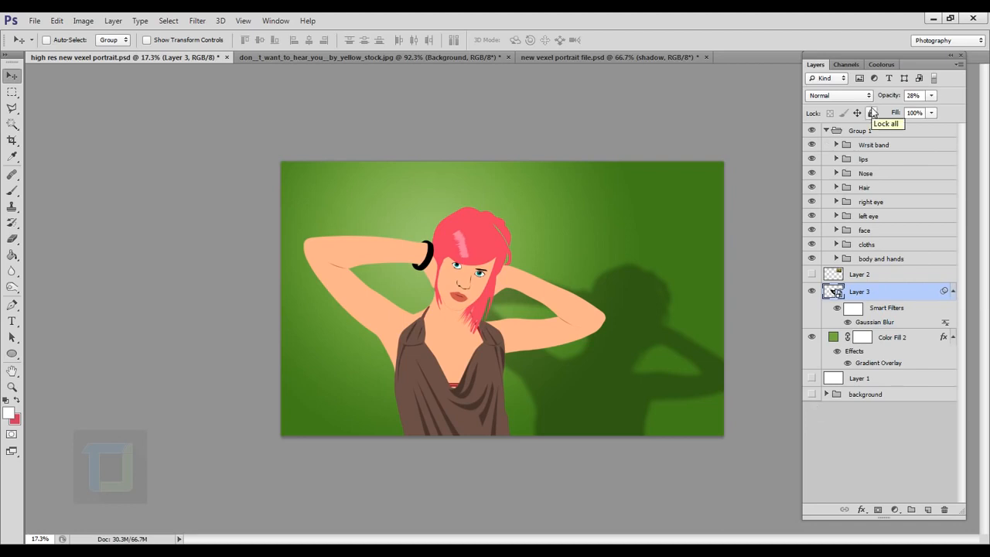
# Step: Switch to the stock photo document and examine the traced face's edge quality up close and the image's pixel dimensions
pyautogui.click(379, 58)
pyautogui.scroll(4, 484, 250)
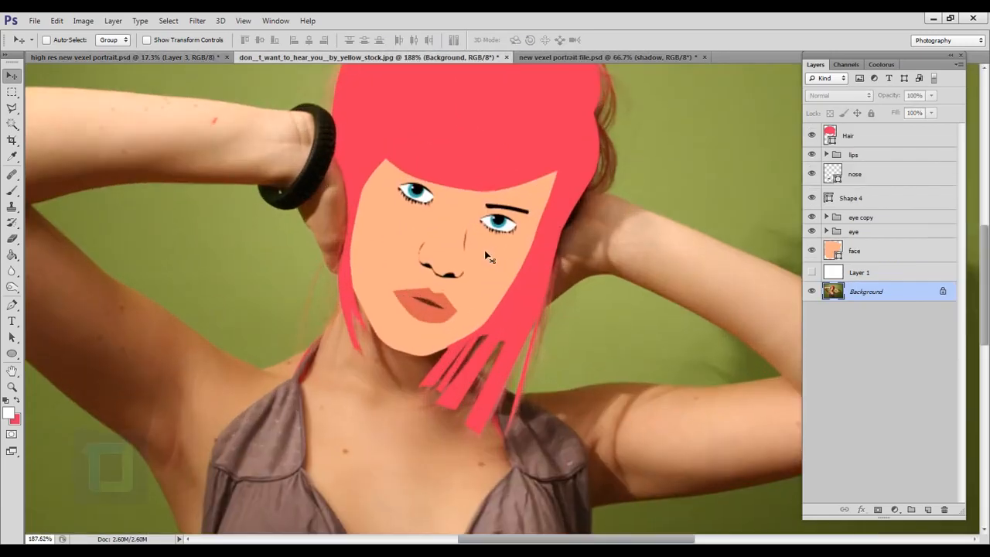
pyautogui.scroll(4, 484, 249)
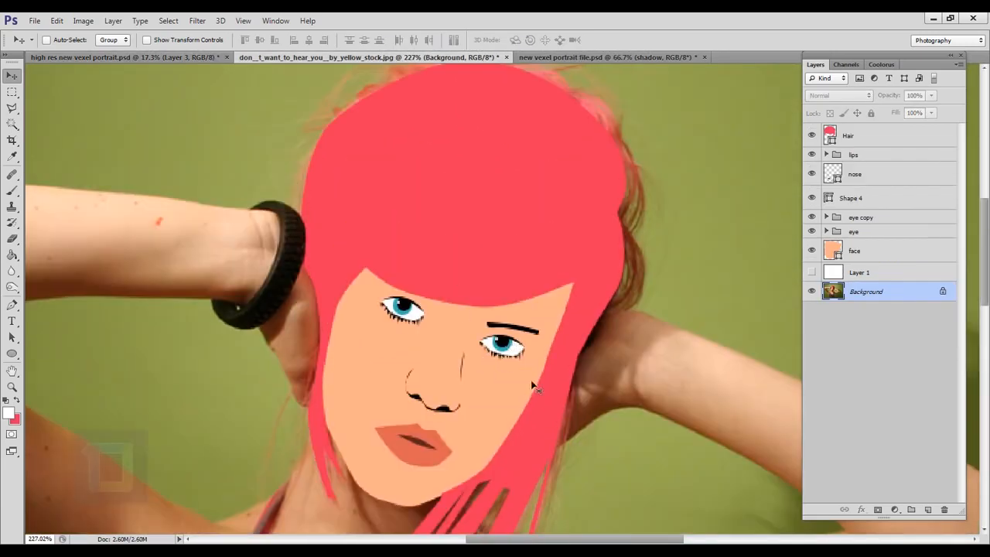
pyautogui.scroll(3, 532, 385)
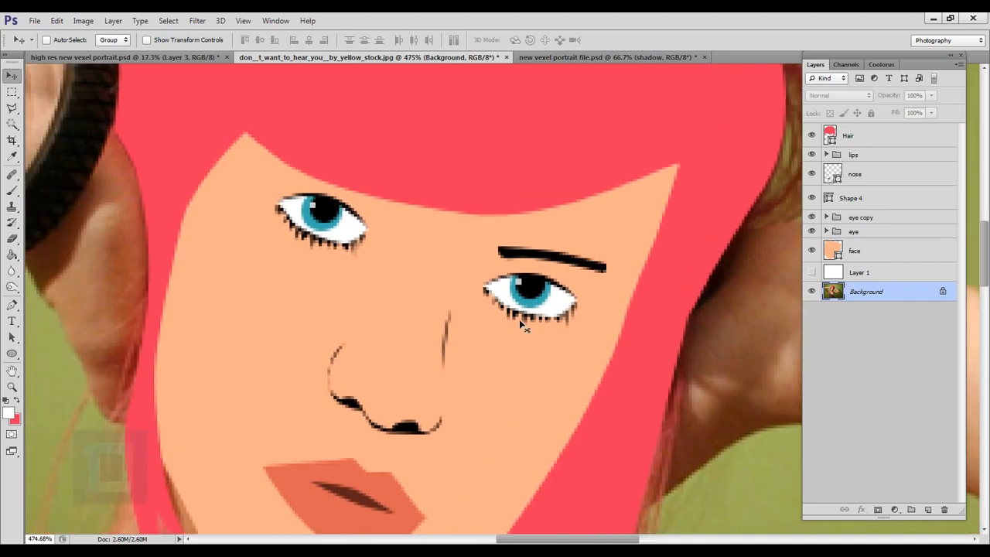
pyautogui.scroll(-2, 522, 326)
pyautogui.scroll(-2, 523, 327)
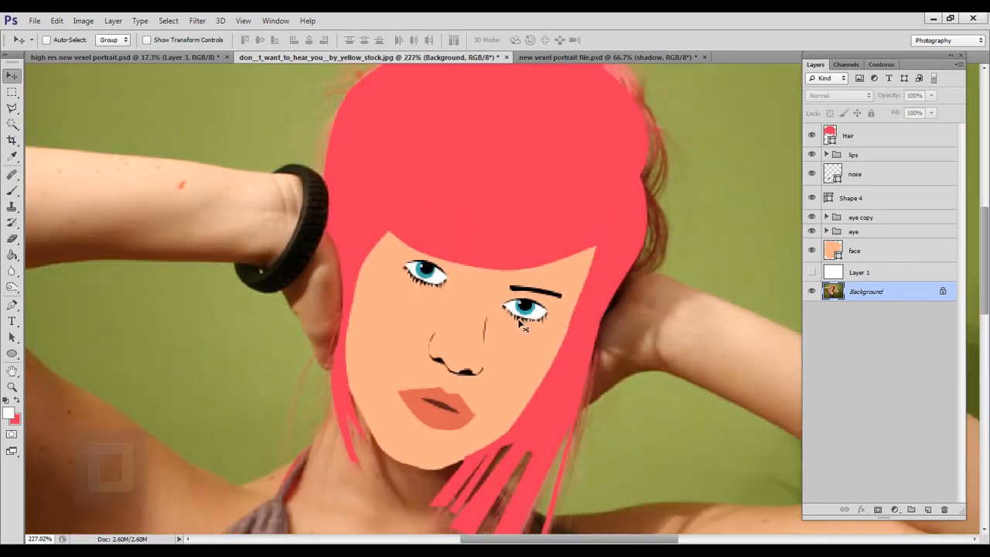
pyautogui.click(84, 21)
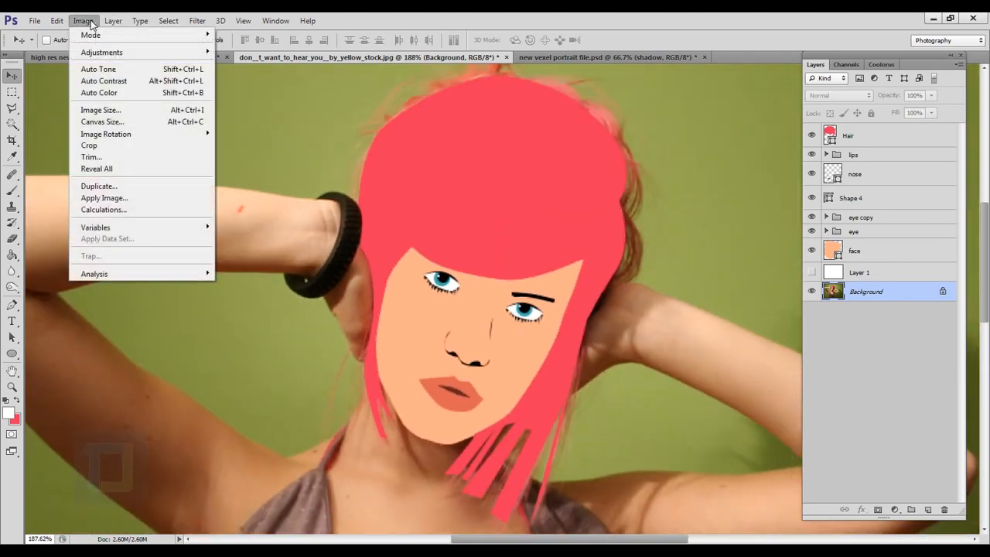
pyautogui.click(111, 113)
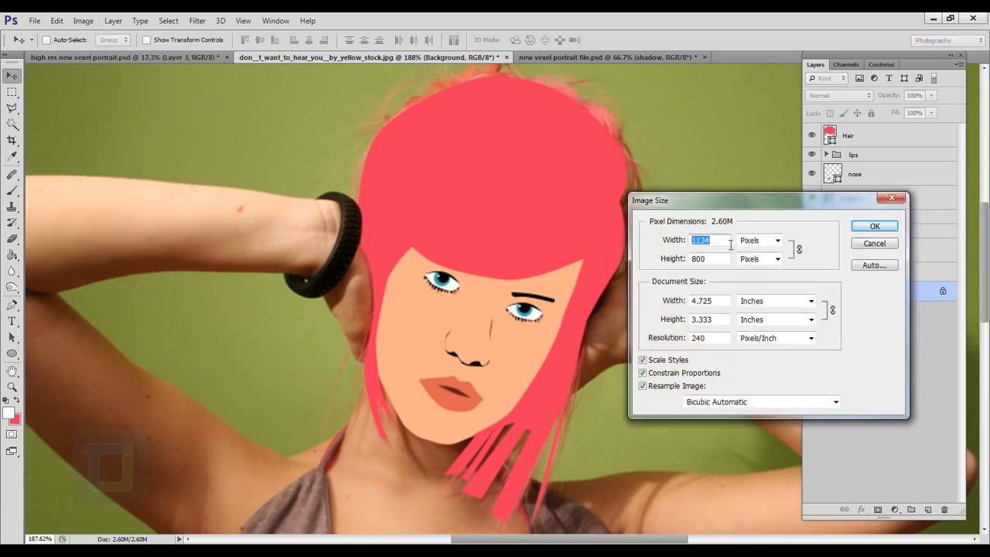
pyautogui.click(873, 243)
# Step: Group all the vector layers from face up to Hair, and toggle the group's visibility to compare it with the photo
pyautogui.click(880, 255)
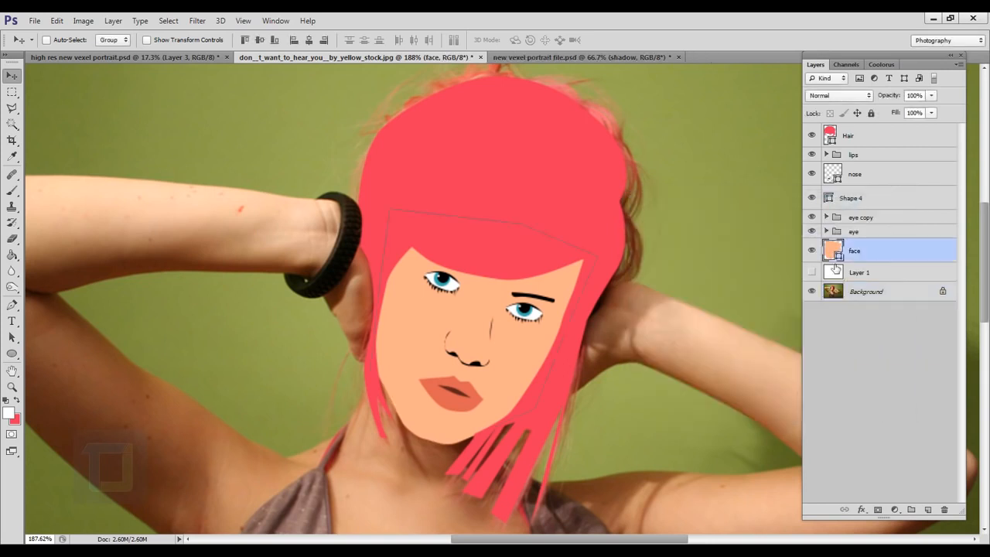
pyautogui.keyDown('shift'); pyautogui.click(883, 221); pyautogui.keyUp('shift')
pyautogui.keyDown('shift'); pyautogui.click(889, 201); pyautogui.keyUp('shift')
pyautogui.keyDown('shift'); pyautogui.click(889, 175); pyautogui.keyUp('shift')
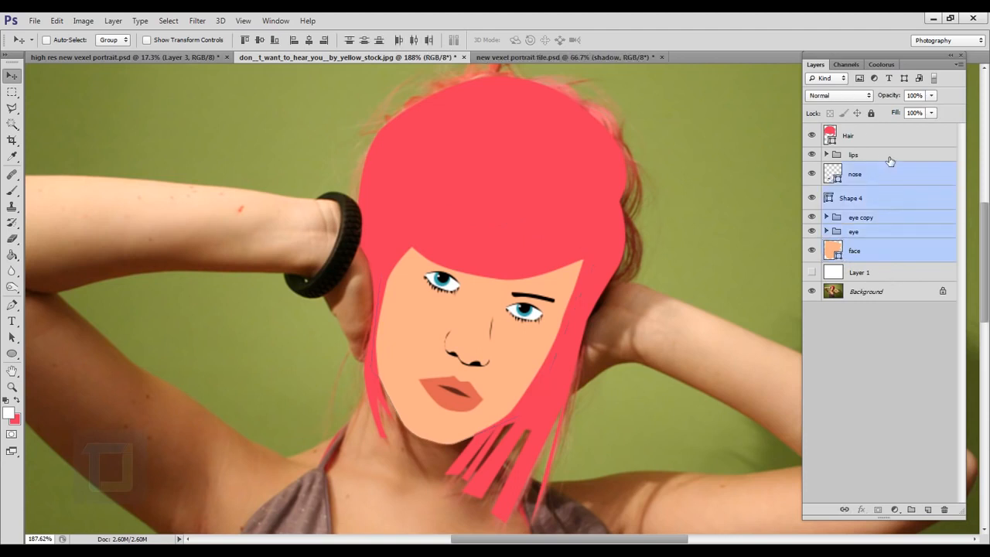
pyautogui.keyDown('shift'); pyautogui.click(889, 154); pyautogui.keyUp('shift')
pyautogui.keyDown('shift'); pyautogui.click(890, 139); pyautogui.keyUp('shift')
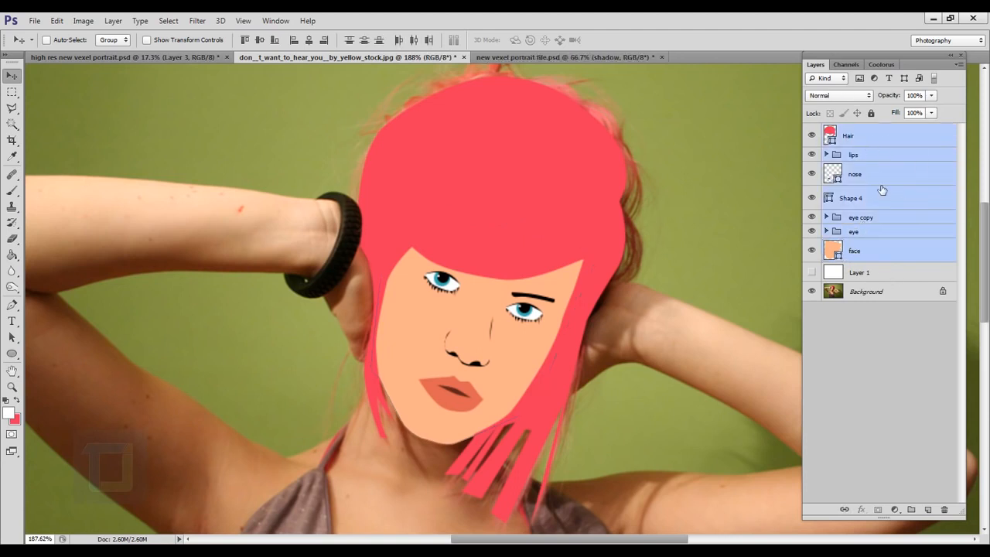
pyautogui.hotkey('ctrl', 'g')
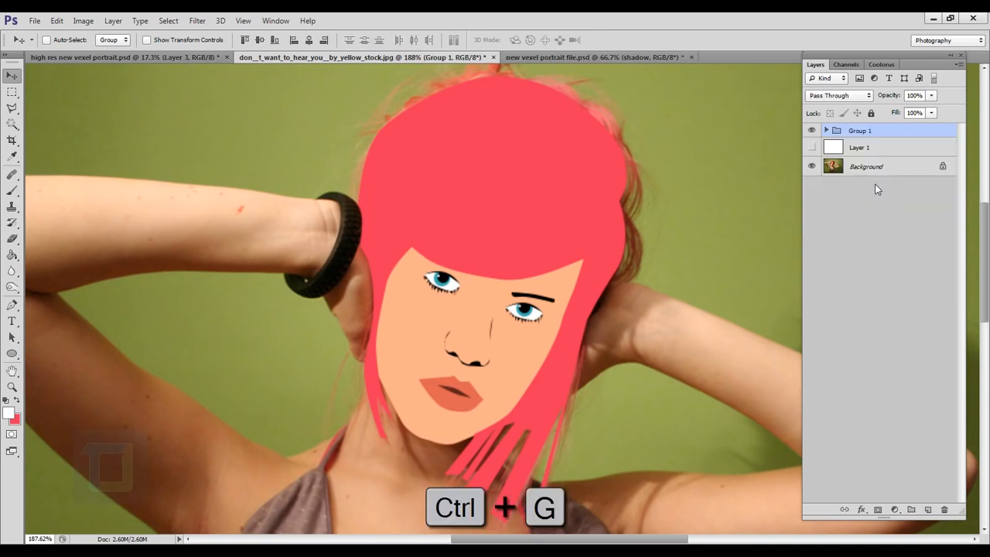
pyautogui.click(812, 131)
pyautogui.click(816, 137)
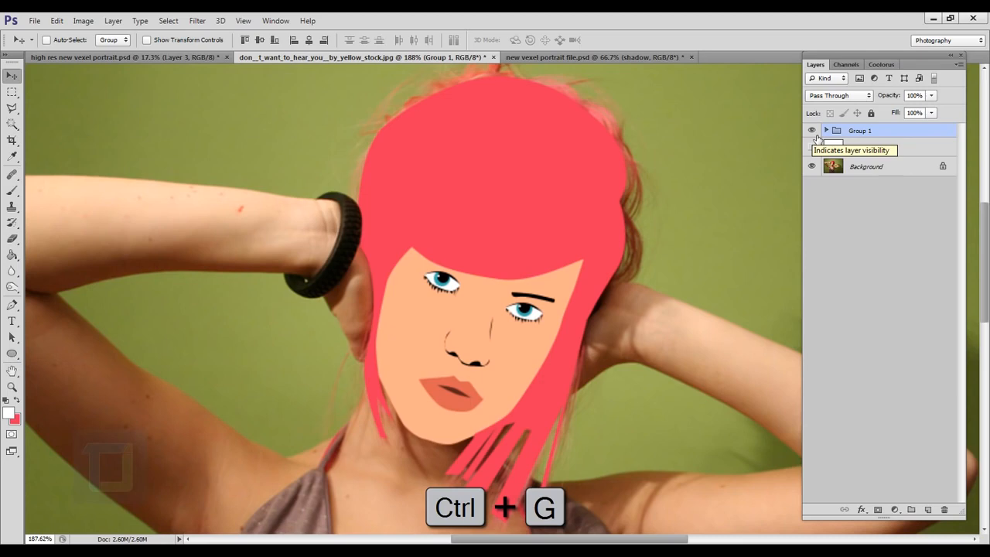
pyautogui.click(816, 137)
pyautogui.click(816, 136)
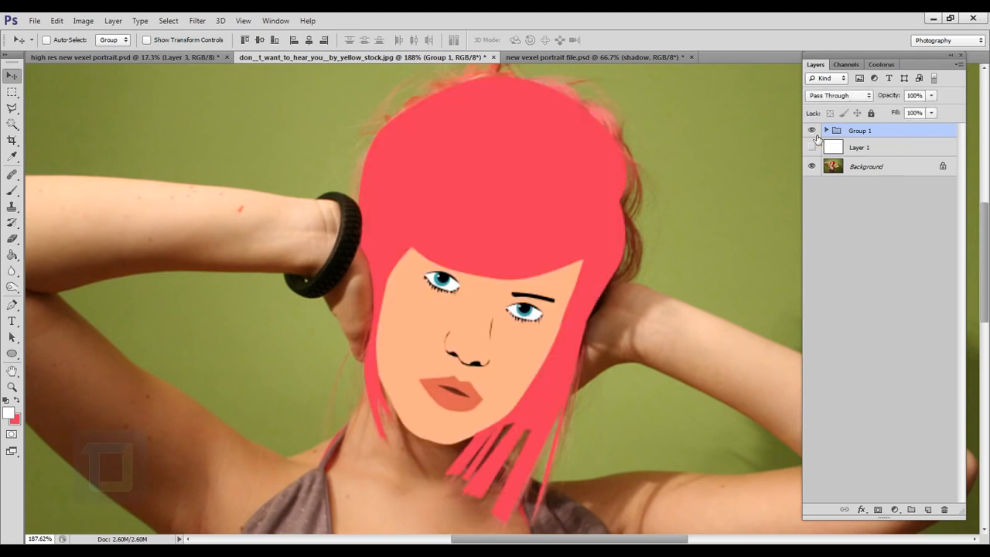
# Step: Create a new blank document 4000 pixels wide and 3000 pixels high
pyautogui.click(35, 21)
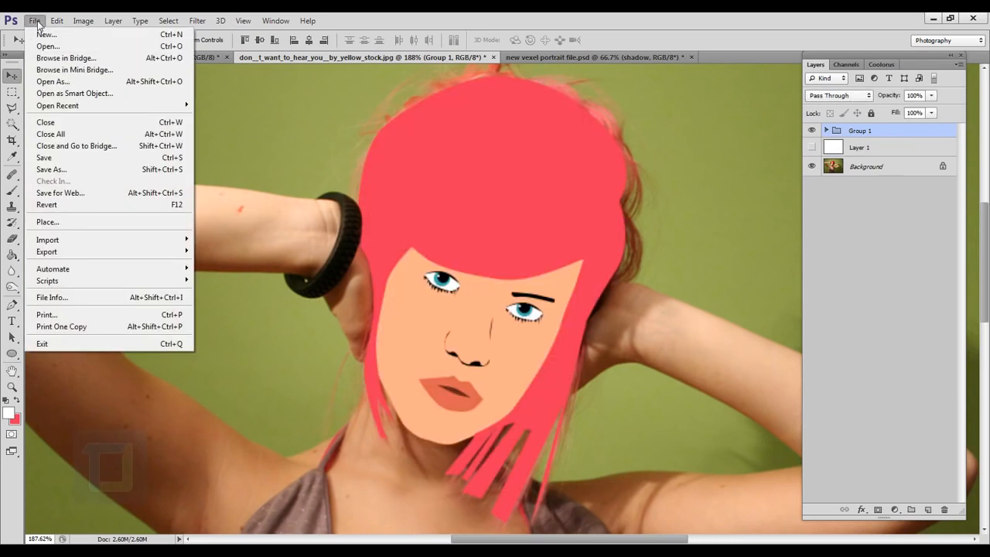
pyautogui.click(48, 40)
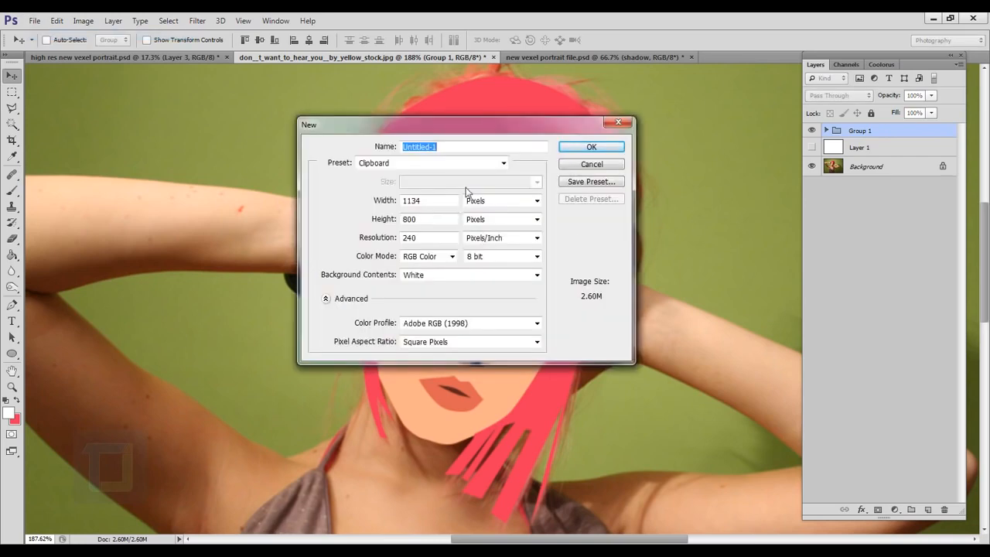
pyautogui.moveTo(580, 145); pyautogui.dragTo(660, 160)
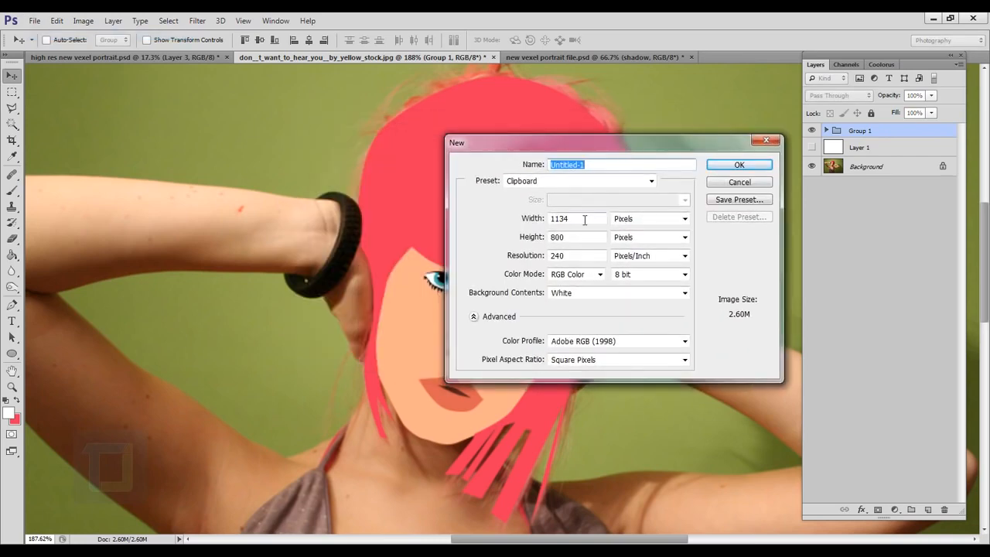
pyautogui.press('Tab')
pyautogui.write('4000')
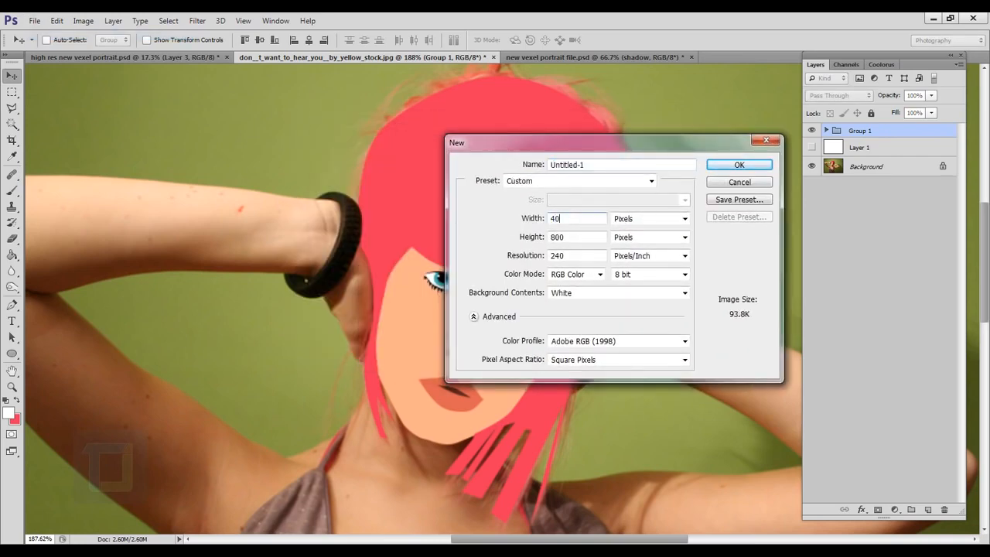
pyautogui.doubleClick(564, 238)
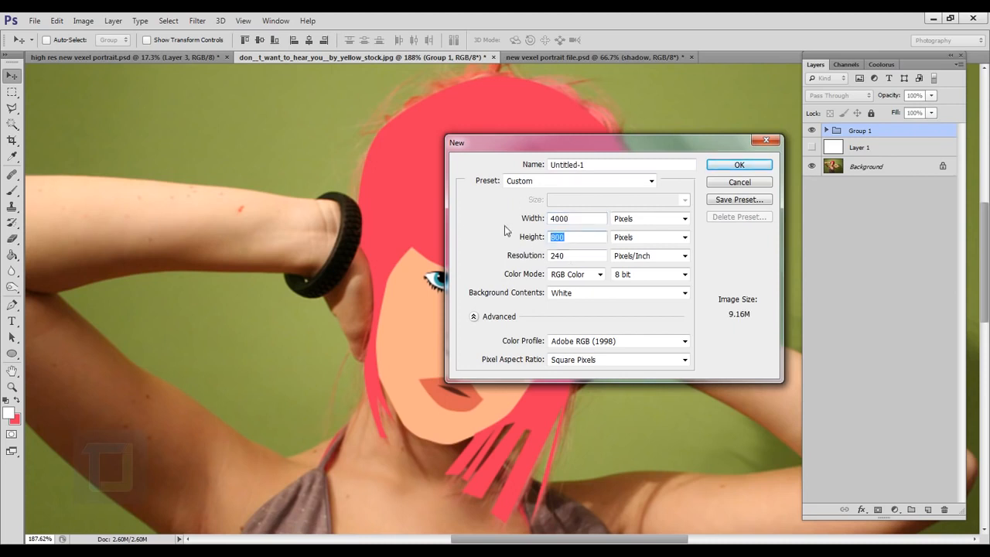
pyautogui.write('3000')
pyautogui.click(737, 166)
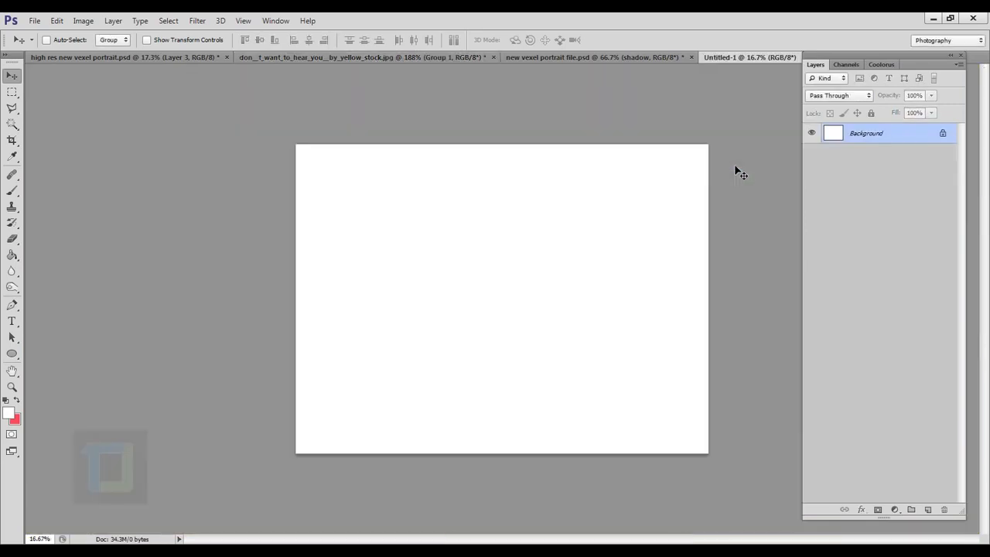
# Step: Float the stock photo document's window, copy Group 1 from it into the Untitled-1 document, and minimize the photo window
pyautogui.click(411, 57)
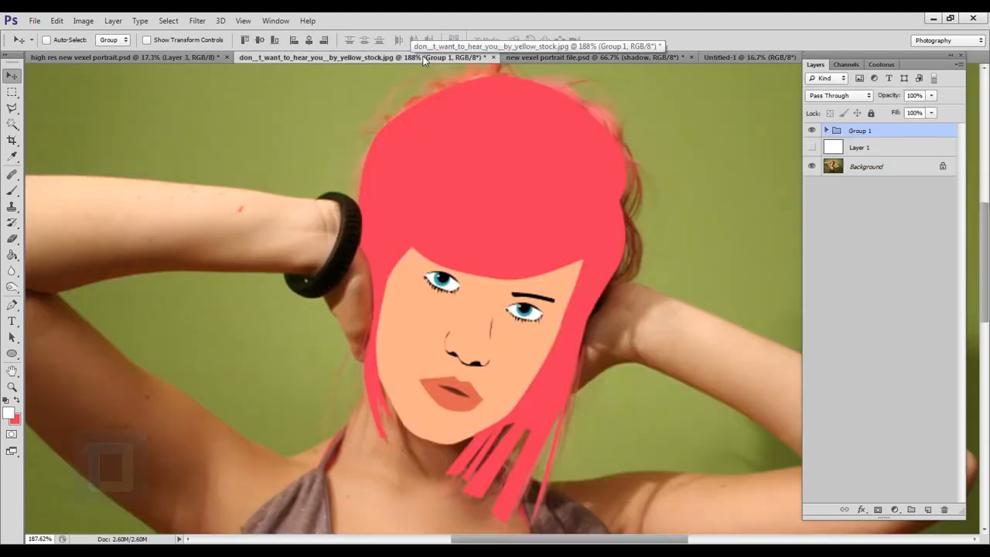
pyautogui.moveTo(423, 56); pyautogui.dragTo(121, 292)
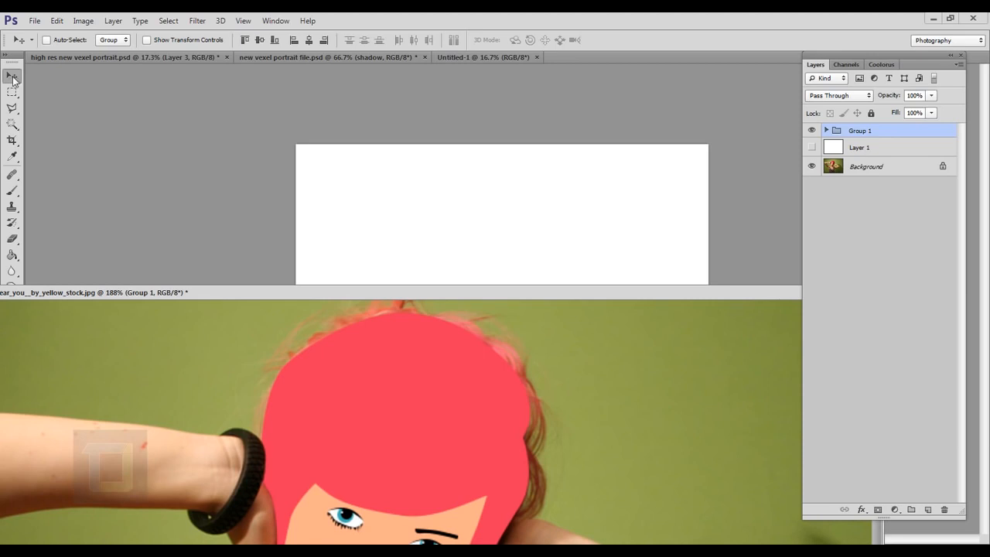
pyautogui.click(476, 59)
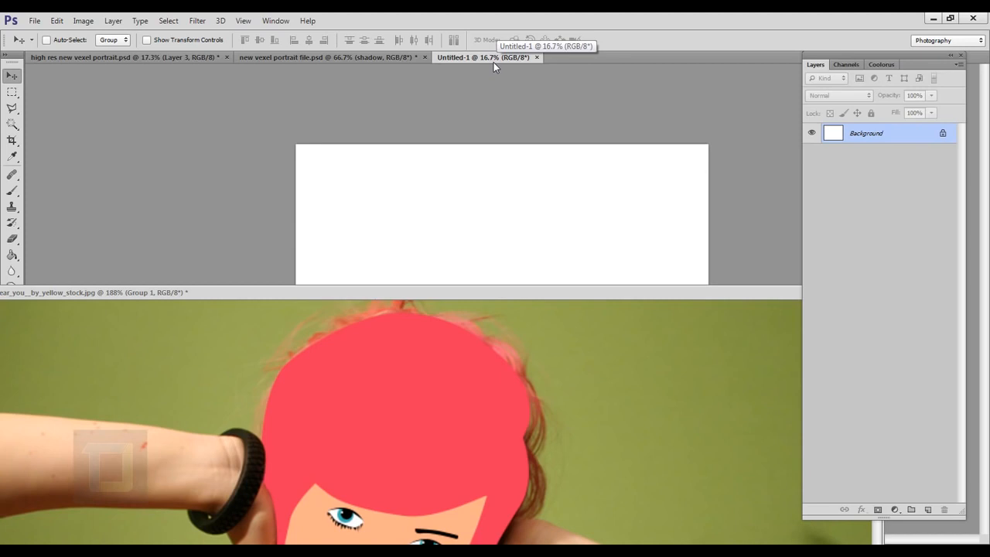
pyautogui.click(418, 397)
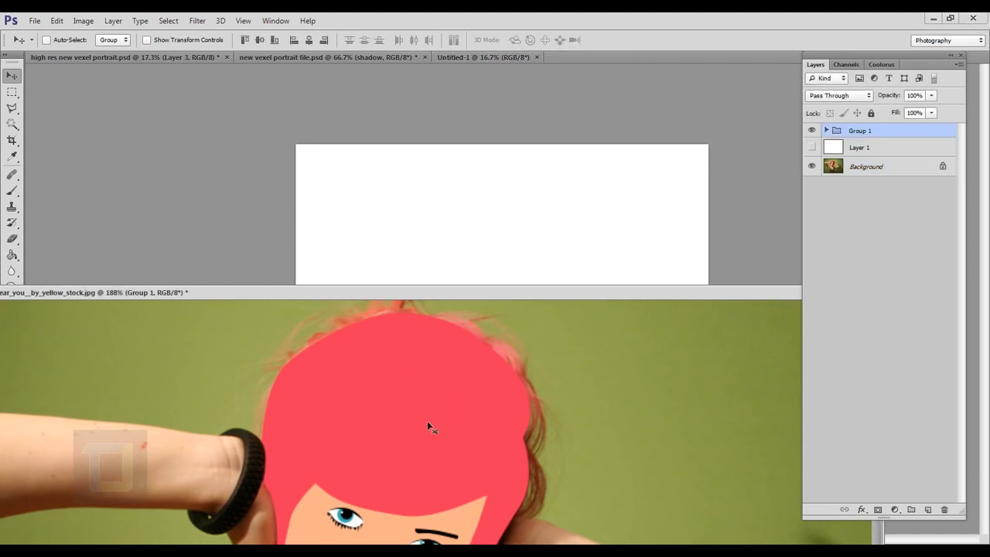
pyautogui.click(509, 180)
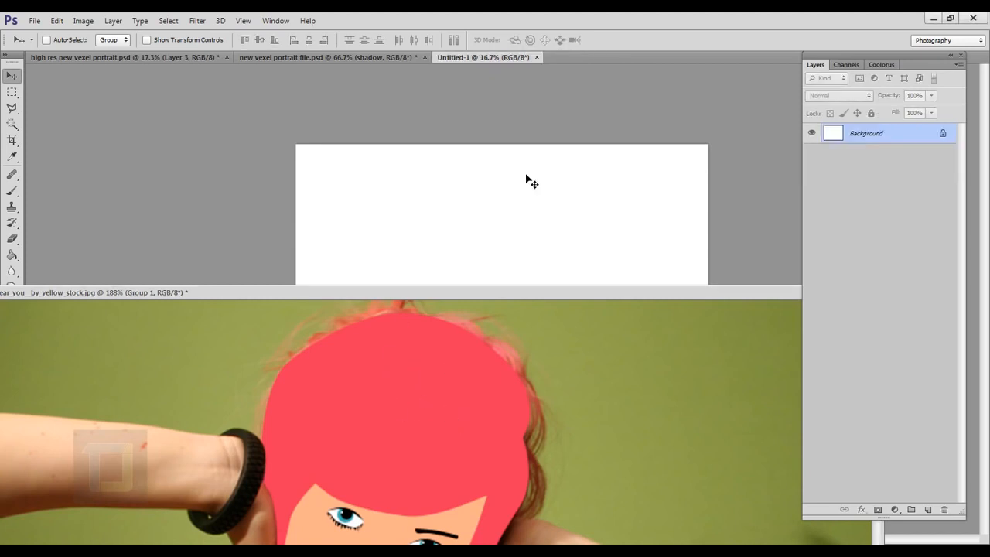
pyautogui.click(404, 402)
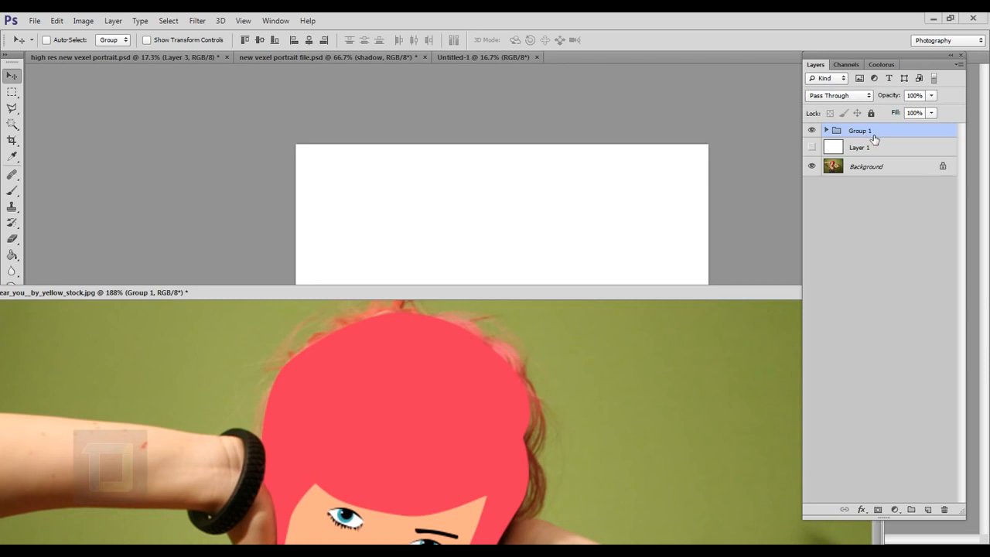
pyautogui.moveTo(875, 138); pyautogui.dragTo(503, 214)
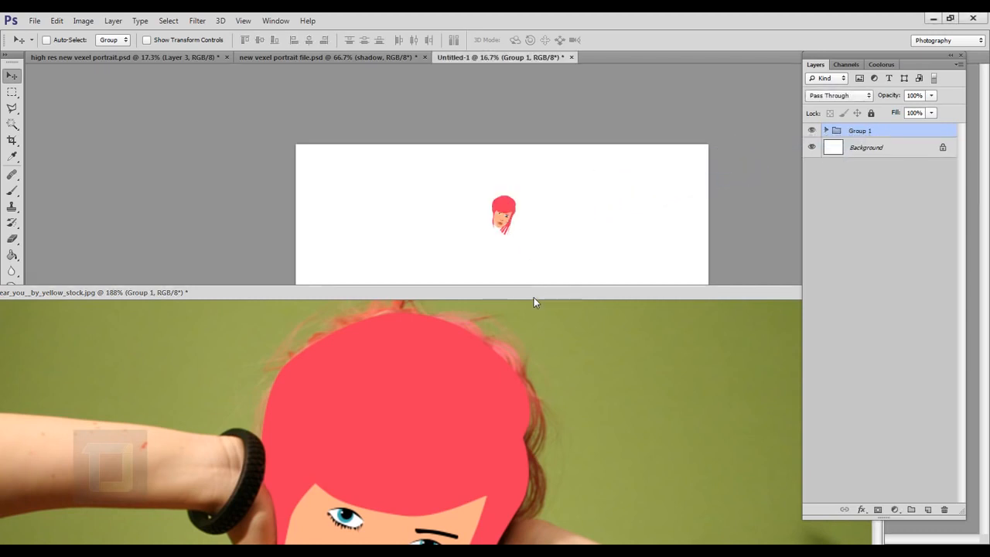
pyautogui.moveTo(534, 297); pyautogui.dragTo(349, 271)
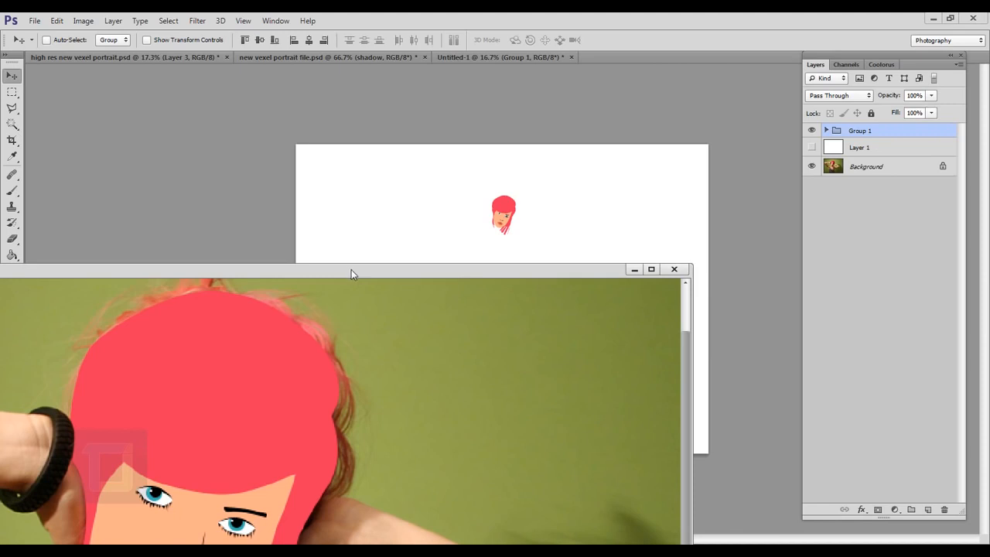
pyautogui.click(632, 269)
# Step: Scale the copied Group 1 up to about 658% and center it on the white canvas
pyautogui.moveTo(524, 232); pyautogui.dragTo(511, 310)
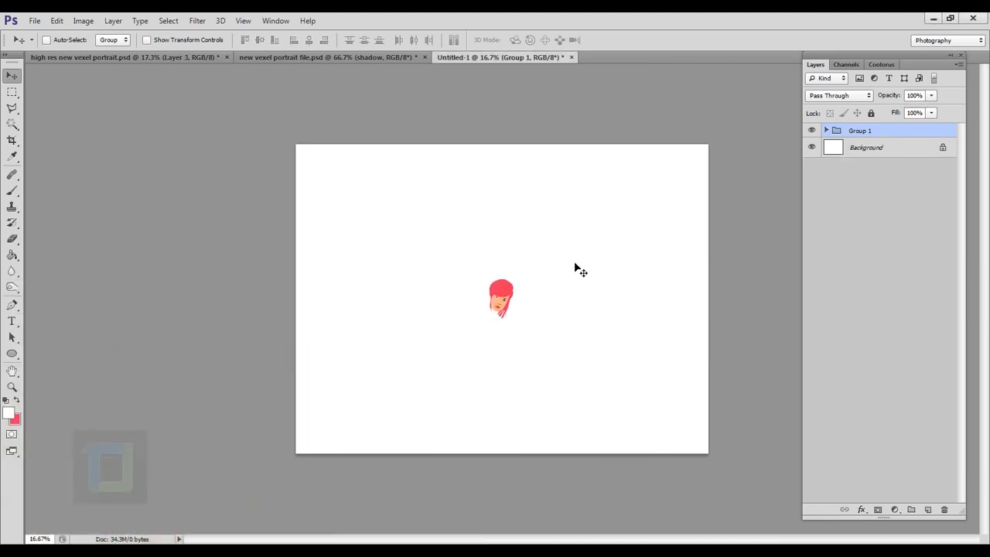
pyautogui.hotkey('ctrl', 't')
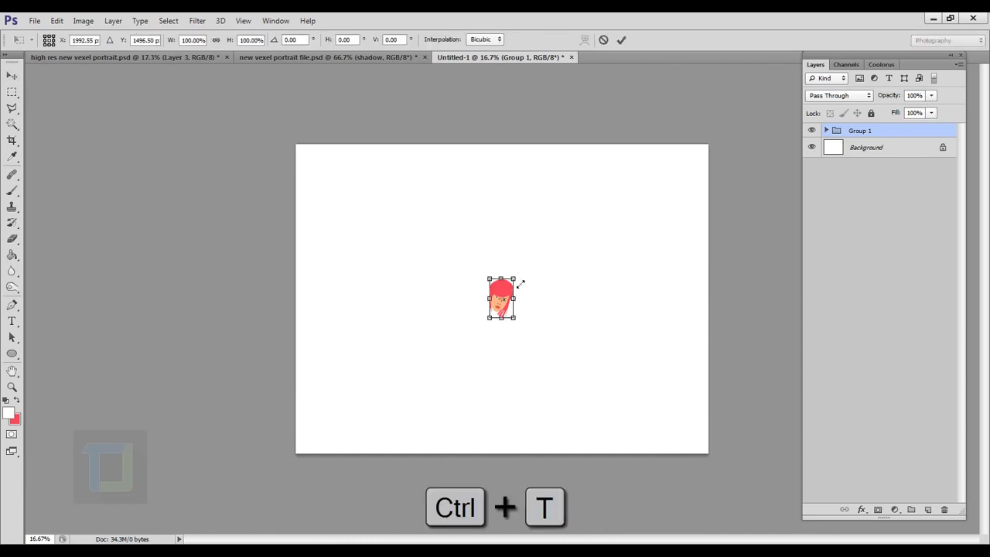
pyautogui.moveTo(521, 285); pyautogui.dragTo(783, 140)
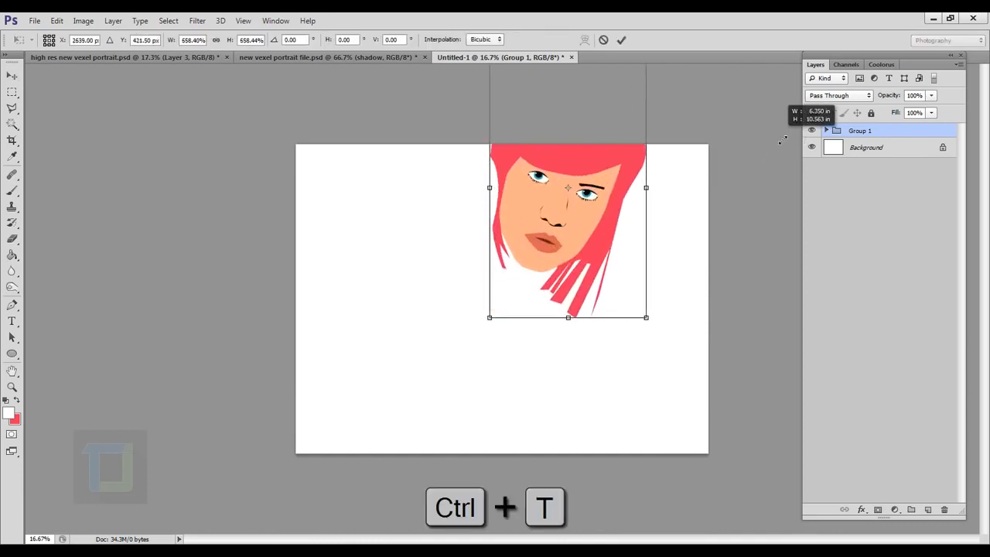
pyautogui.moveTo(611, 244); pyautogui.dragTo(559, 358)
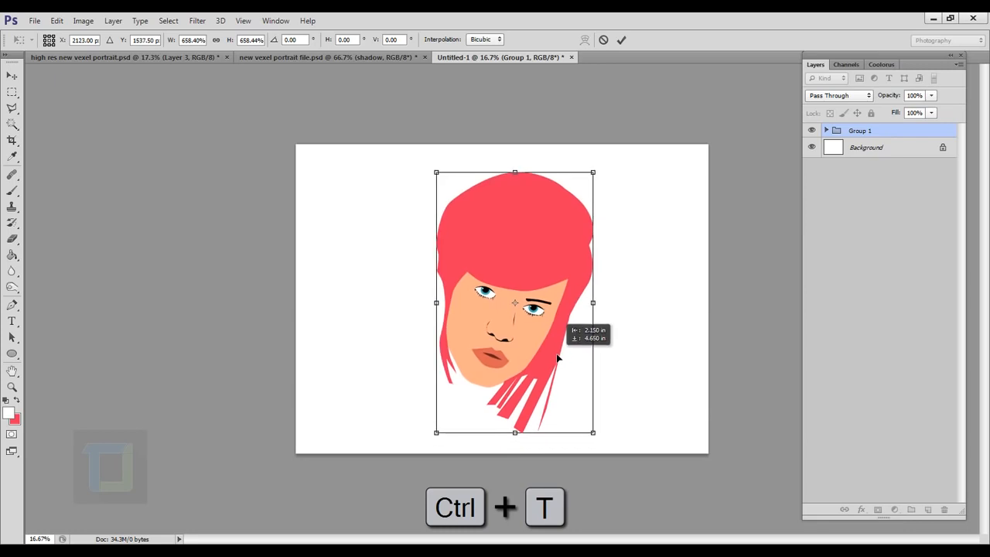
pyautogui.click(621, 40)
# Step: Compare the edge quality of the eyes up close in the enlarged copy and in the original stock photo document
pyautogui.scroll(5, 523, 416)
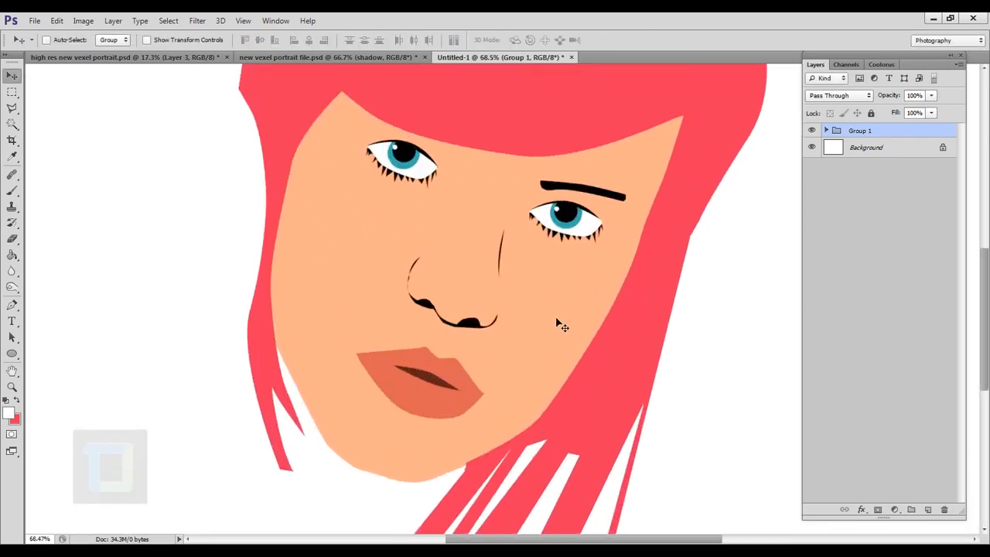
pyautogui.scroll(4, 561, 326)
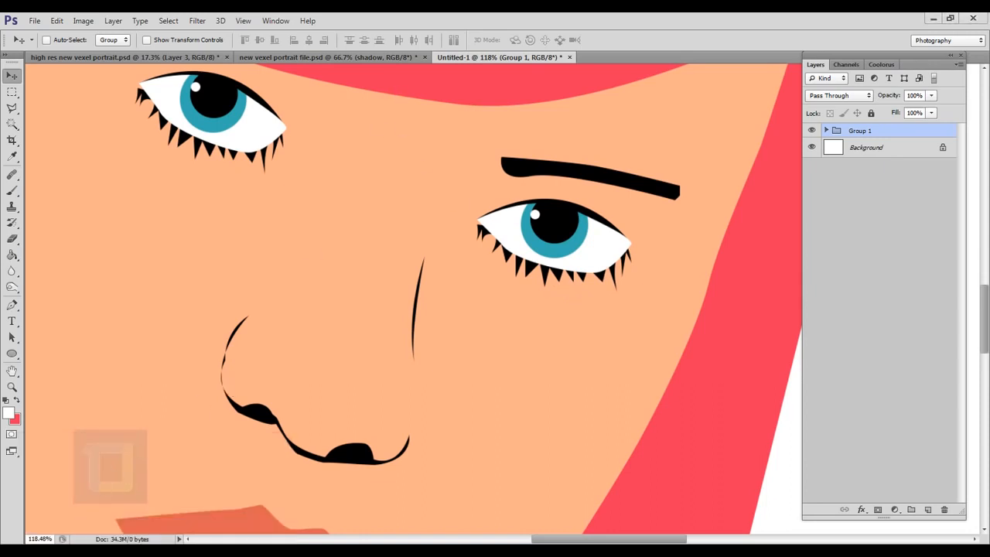
pyautogui.moveTo(111, 467)
pyautogui.click(217, 487)
pyautogui.moveTo(337, 276); pyautogui.dragTo(355, 306)
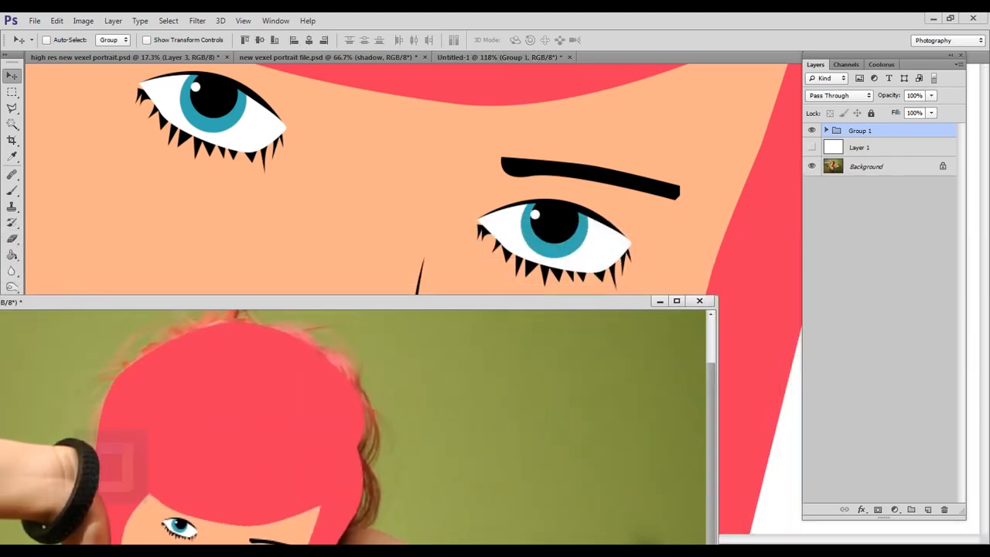
pyautogui.hotkey('ctrl', '+')
pyautogui.hotkey('ctrl', '+')
pyautogui.moveTo(276, 470); pyautogui.dragTo(227, 314)
pyautogui.moveTo(270, 414); pyautogui.dragTo(365, 460)
pyautogui.hotkey('ctrl', '+')
pyautogui.hotkey('ctrl', '+')
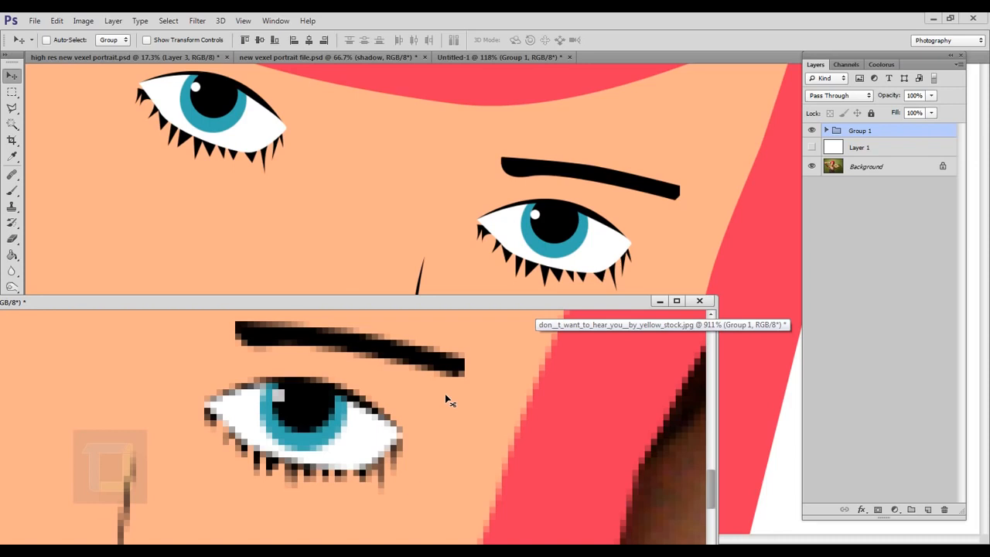
pyautogui.click(660, 302)
pyautogui.scroll(-8, 405, 205)
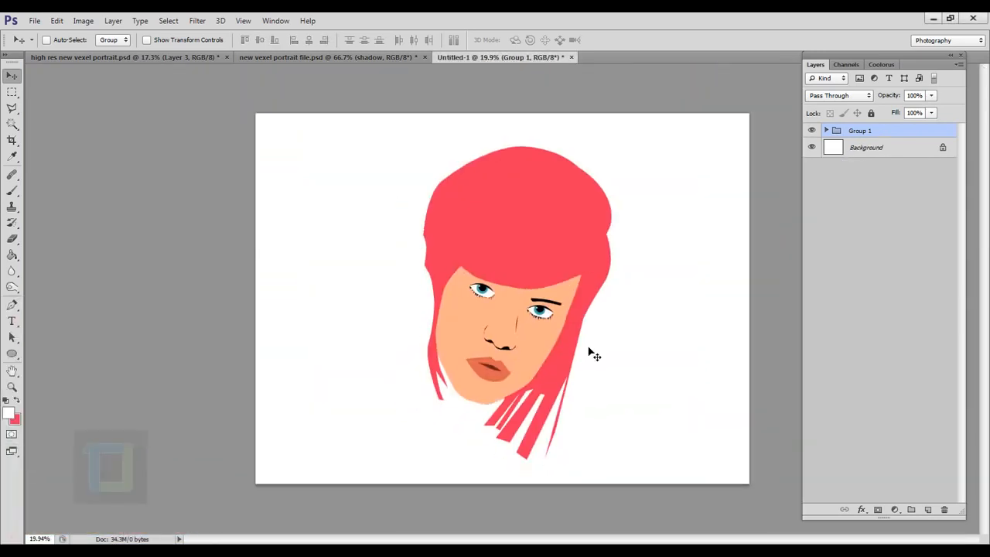
pyautogui.click(35, 21)
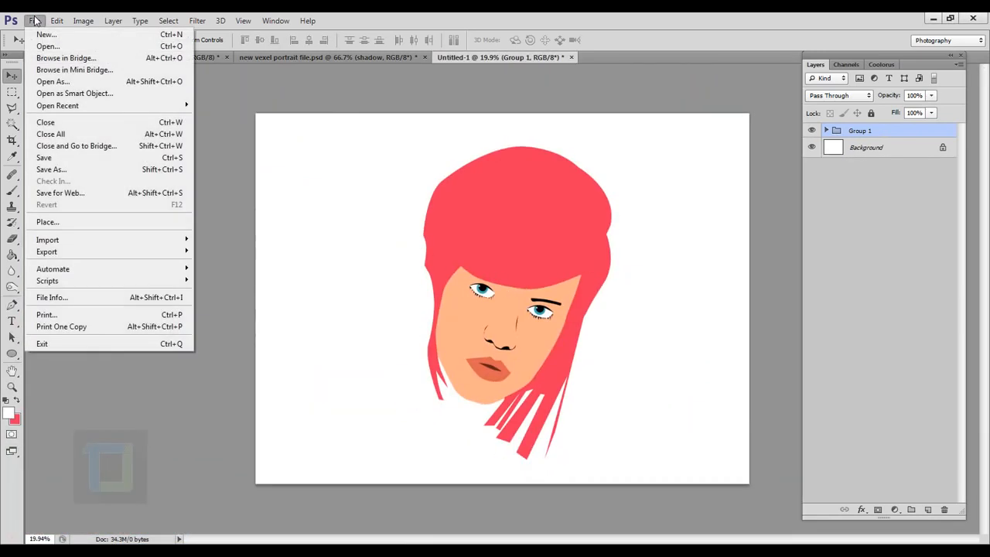
pyautogui.click(57, 160)
pyautogui.click(520, 302)
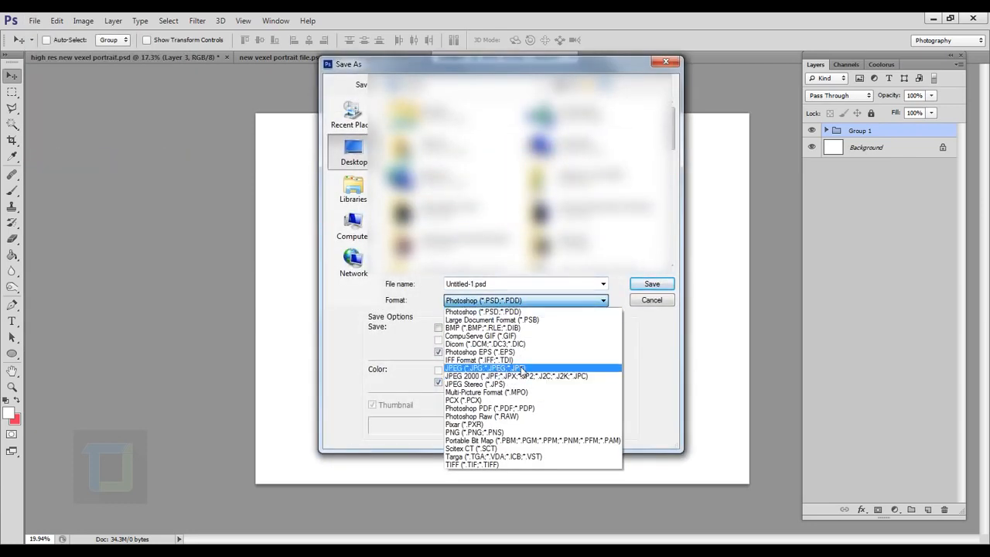
pyautogui.click(517, 408)
pyautogui.click(648, 301)
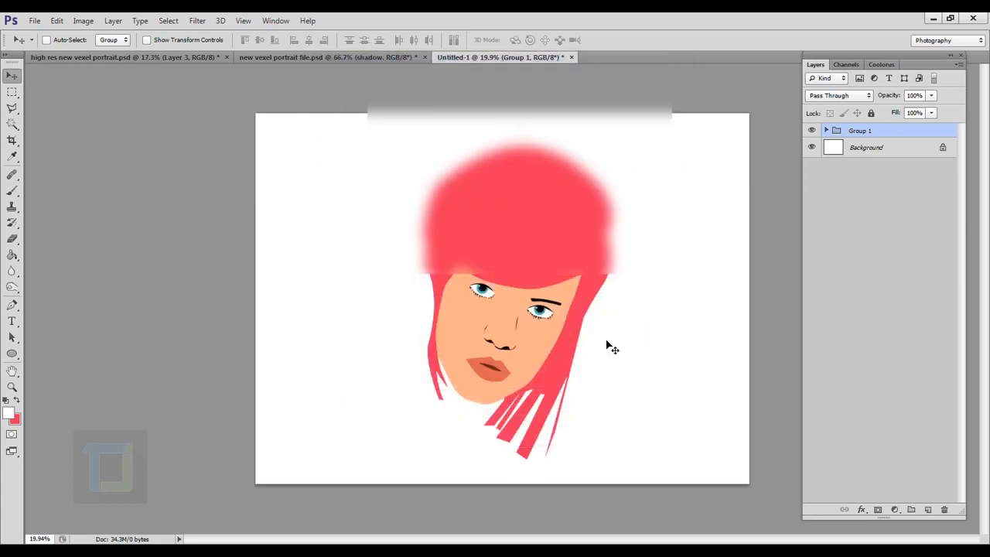
# Step: Switch to the high res new vexel portrait document and select the face shape layer with the Pen tool
pyautogui.click(147, 58)
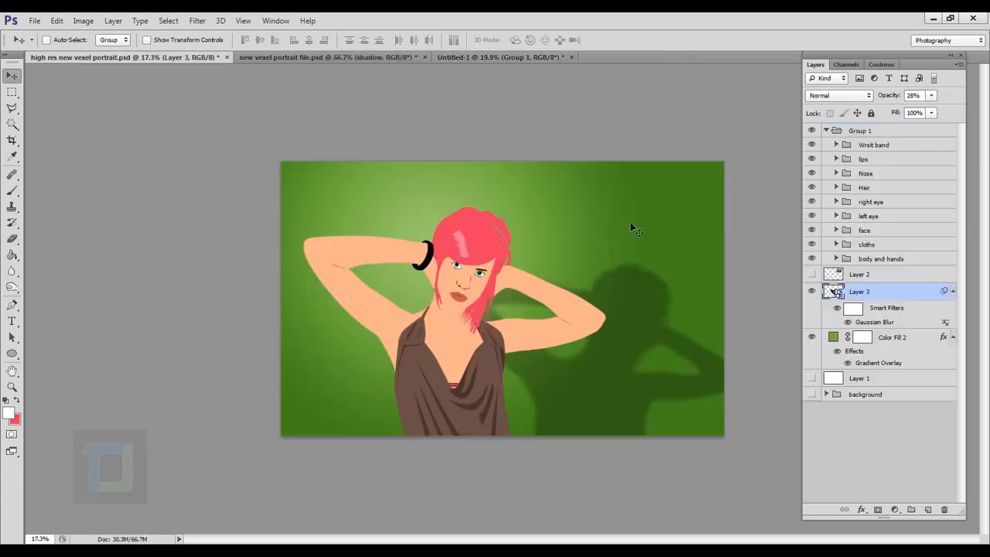
pyautogui.scroll(2, 600, 336)
pyautogui.scroll(-1, 537, 278)
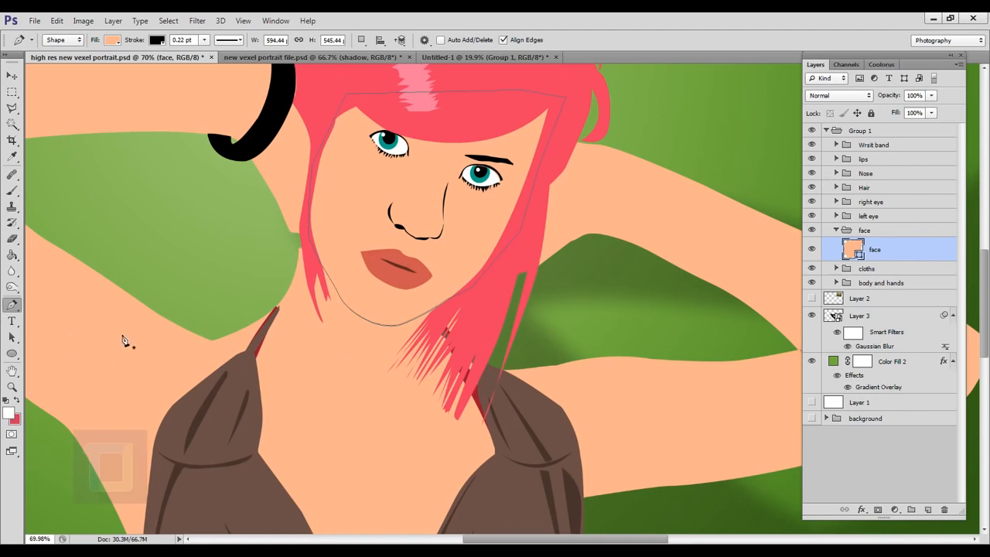
# Step: Set the face shape's stroke width to 0 pt and check the chin by toggling the face layer's visibility
pyautogui.click(204, 39)
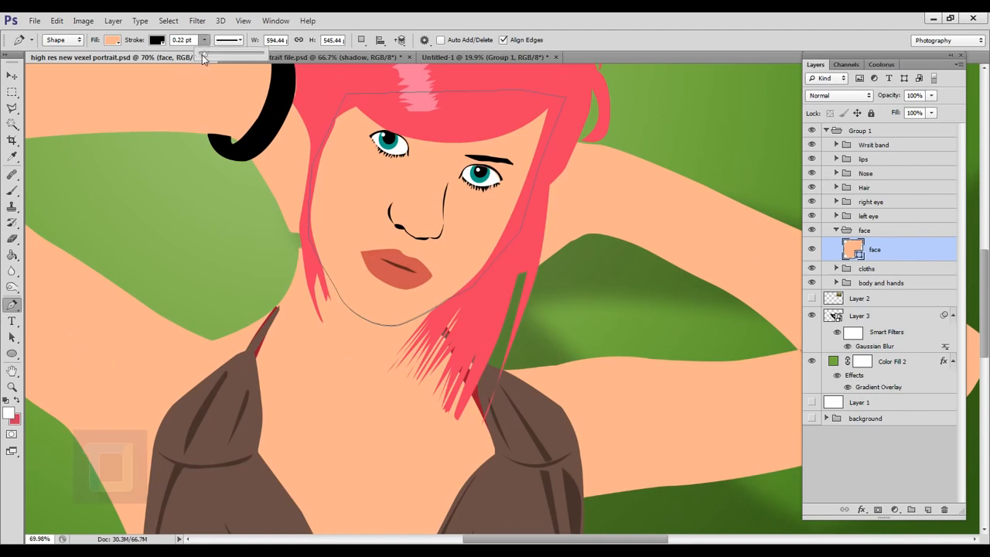
pyautogui.moveTo(203, 55); pyautogui.dragTo(184, 57)
pyautogui.click(599, 15)
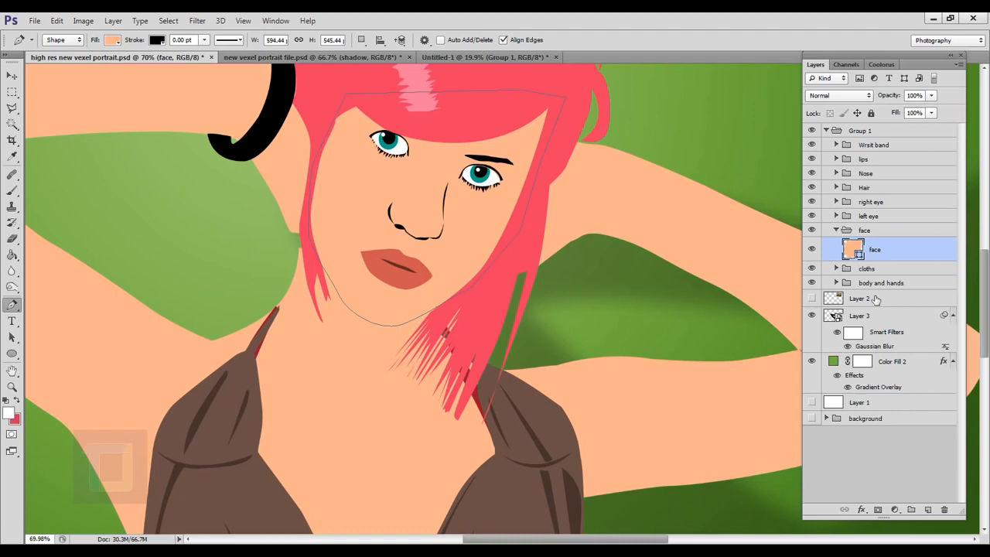
pyautogui.click(865, 420)
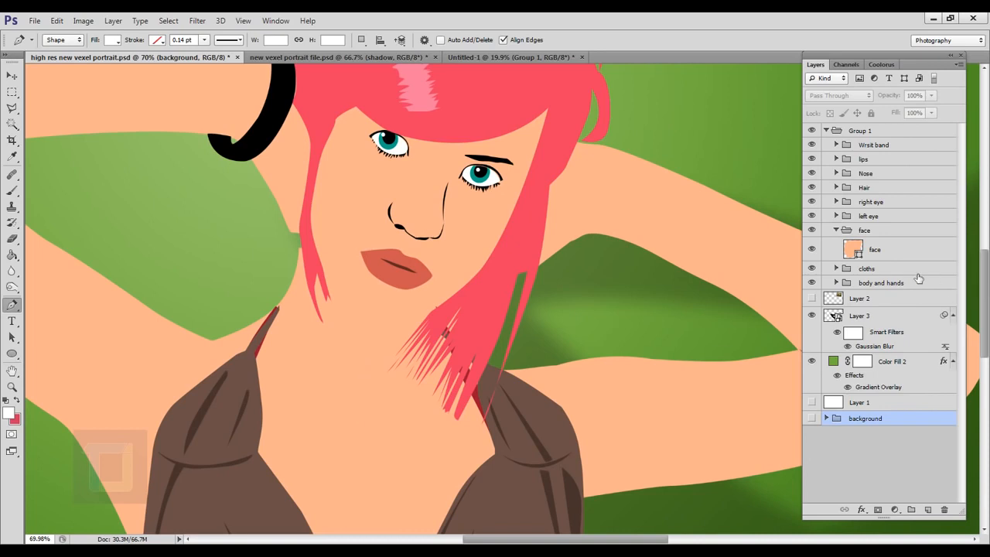
pyautogui.click(889, 251)
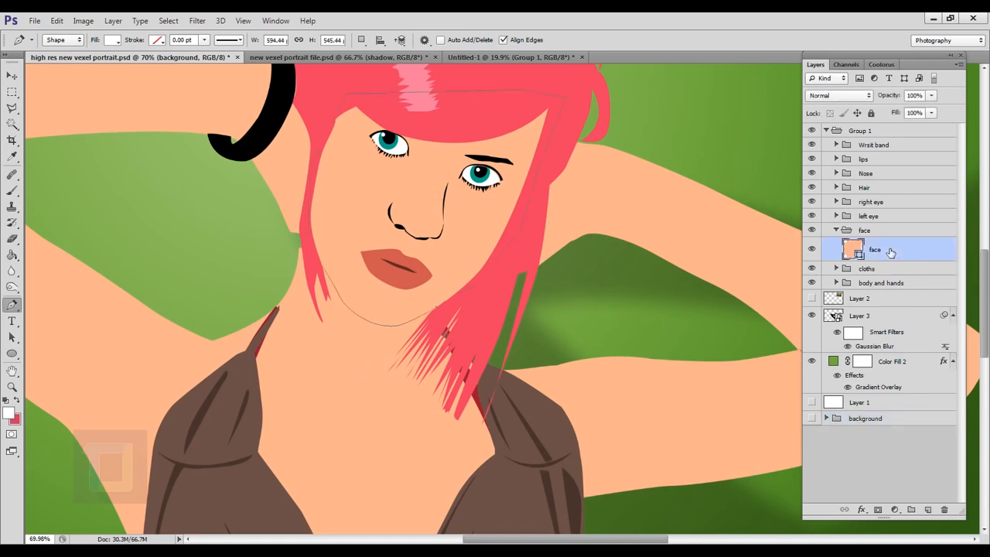
pyautogui.click(813, 251)
pyautogui.click(813, 252)
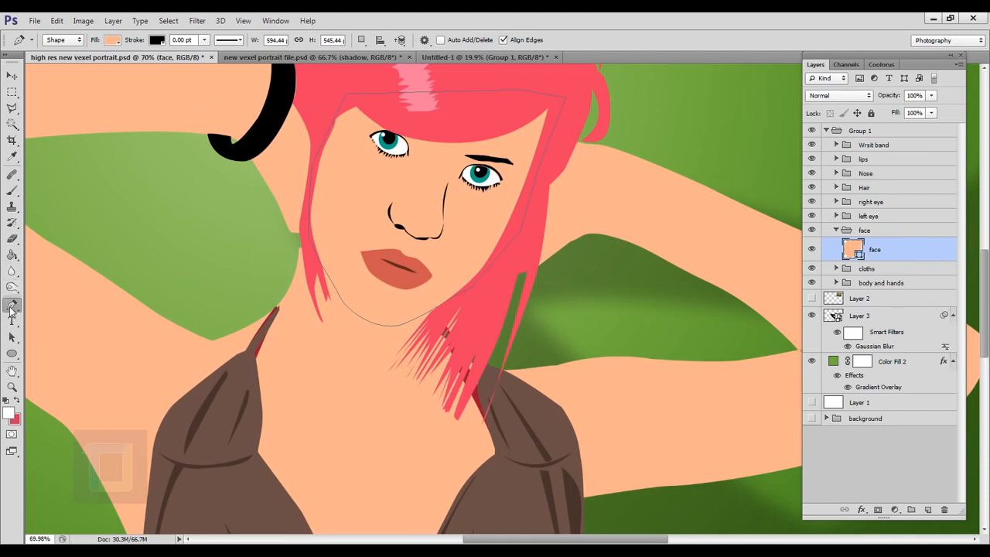
# Step: Set the face shape's black stroke width to 0.25 pt, deselect the shape, and inspect the chin outline and whole portrait
pyautogui.click(61, 41)
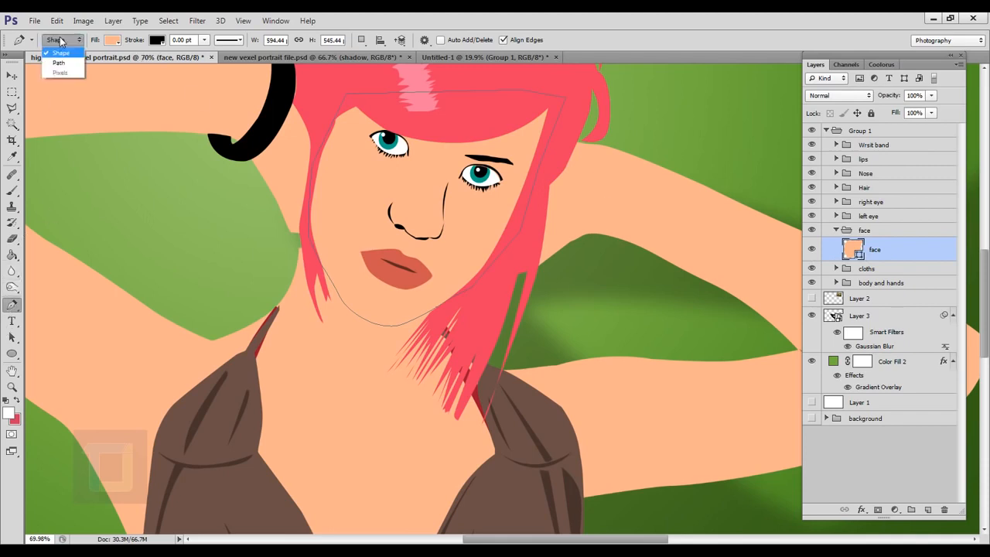
pyautogui.click(62, 43)
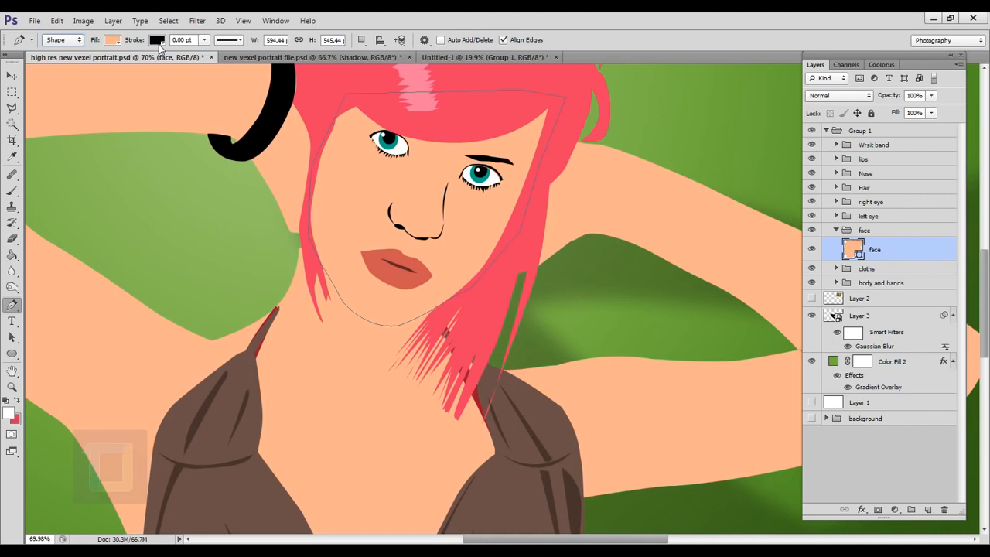
pyautogui.click(158, 42)
pyautogui.click(160, 45)
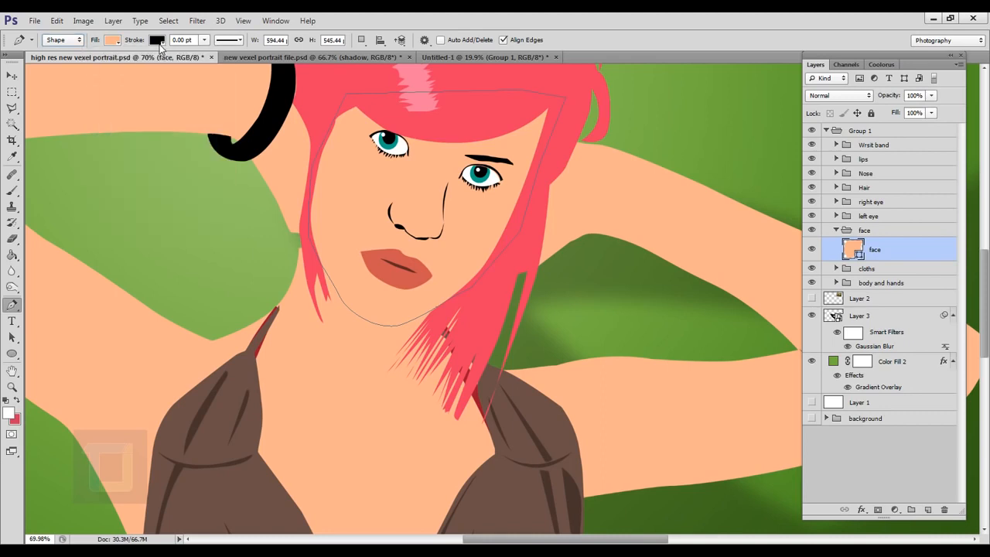
pyautogui.click(203, 41)
pyautogui.moveTo(203, 57); pyautogui.dragTo(206, 55)
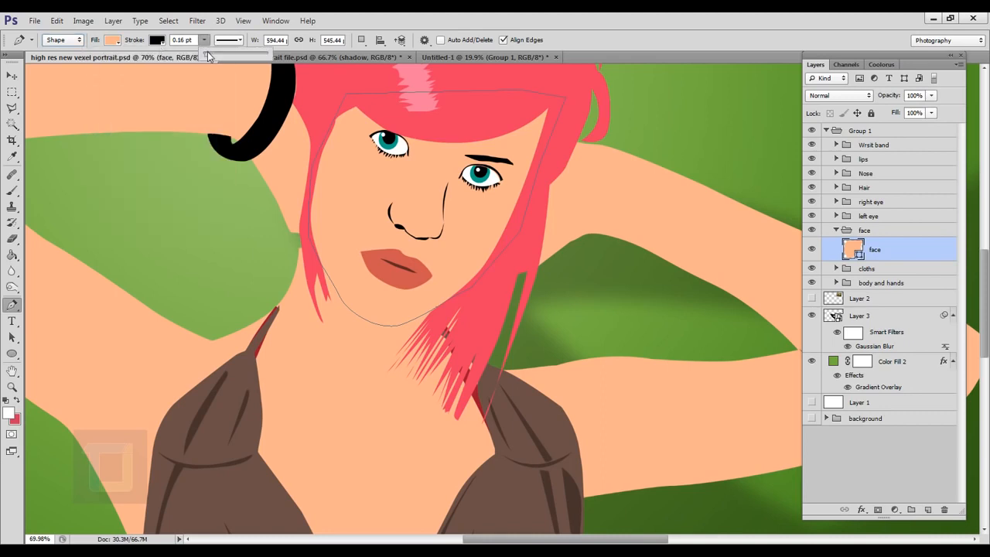
pyautogui.click(192, 50)
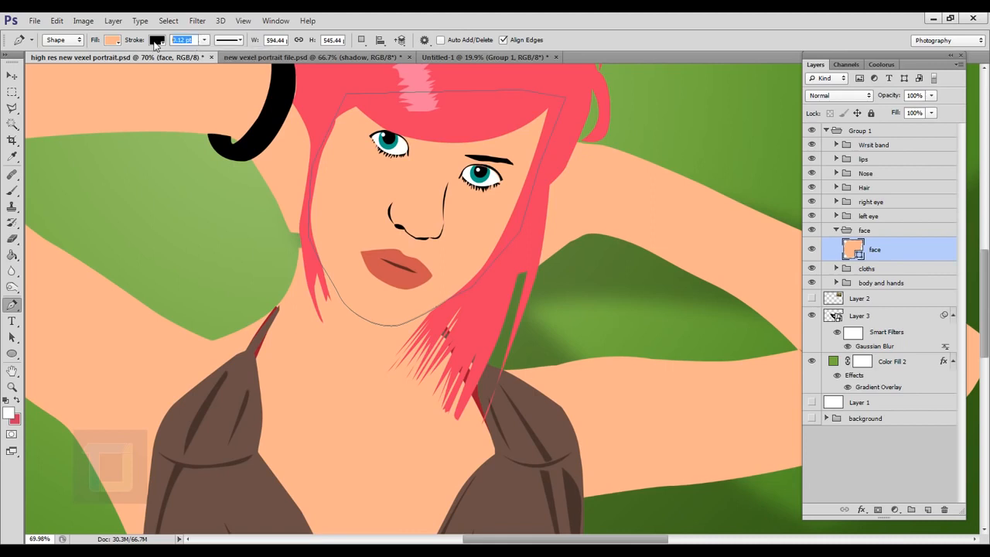
pyautogui.write('0.25')
pyautogui.press('Return')
pyautogui.click(879, 420)
pyautogui.scroll(-1, 327, 325)
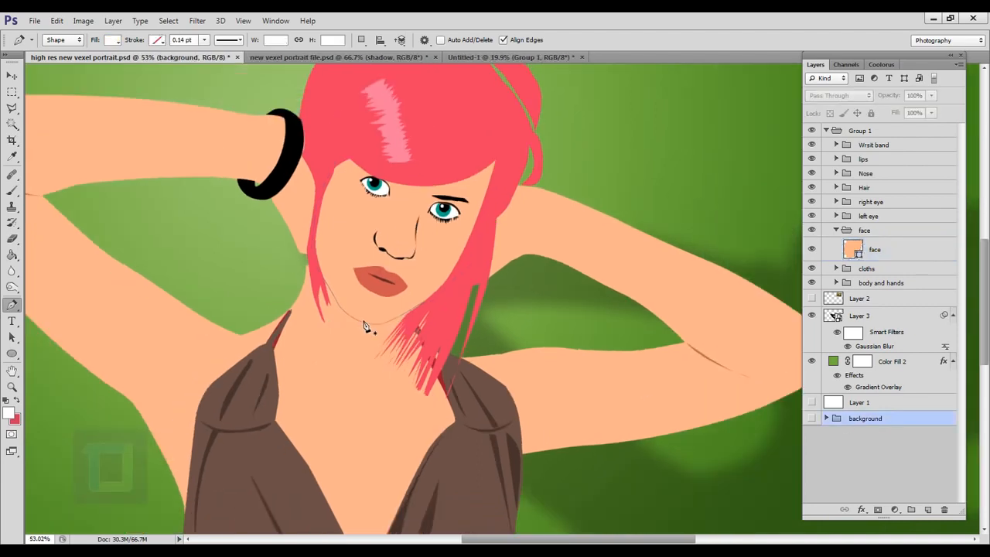
pyautogui.scroll(2, 365, 326)
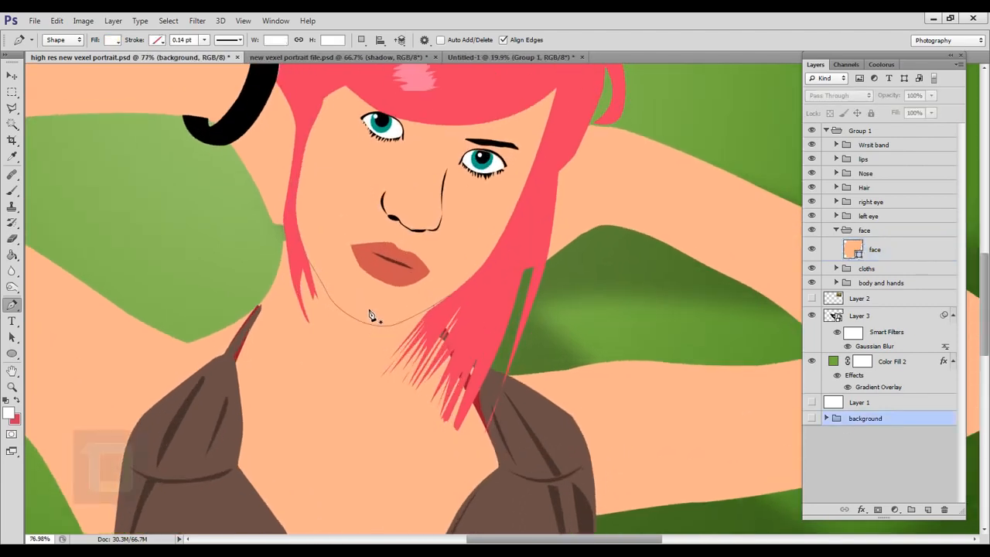
pyautogui.scroll(-1, 369, 315)
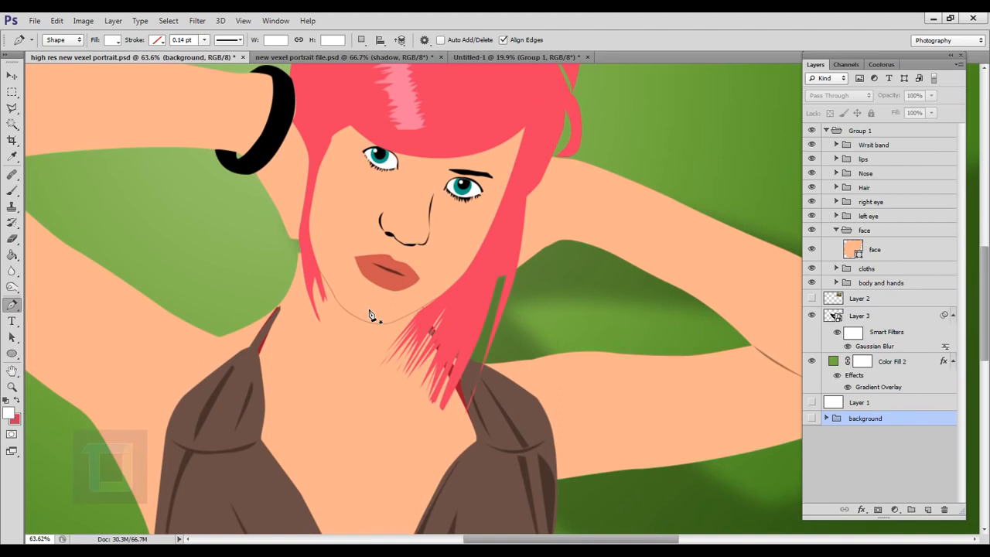
pyautogui.scroll(-4, 370, 315)
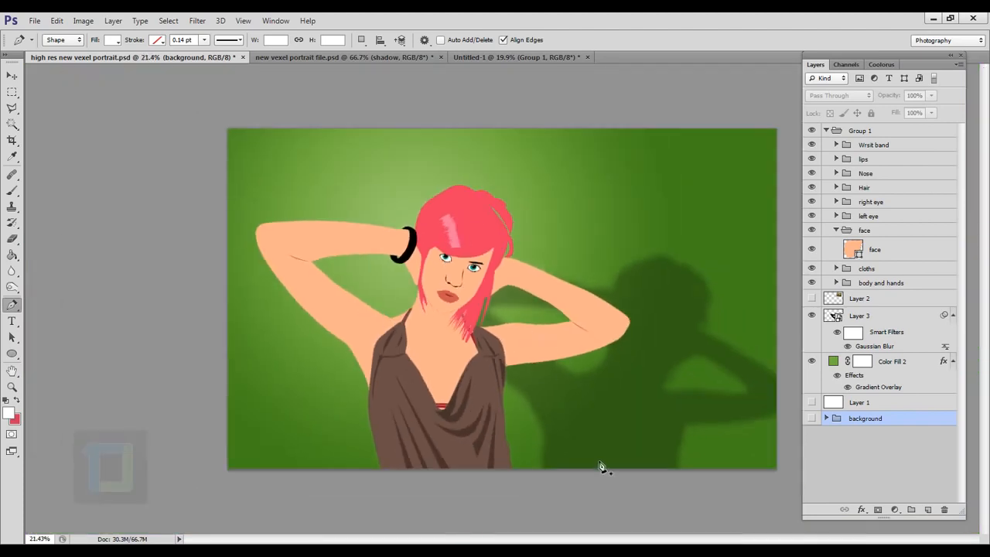